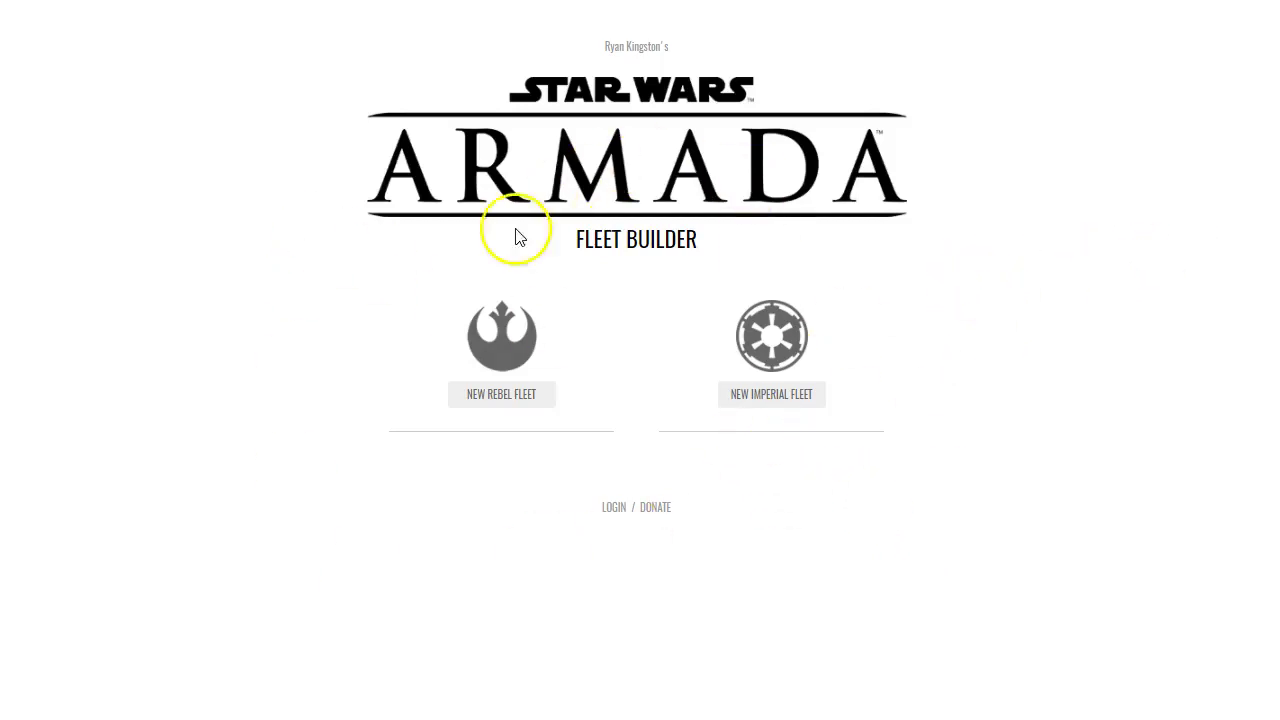
# Step: Start a new Imperial fleet and browse the ship cards for the Raider I-class Corvette
pyautogui.click(763, 345)
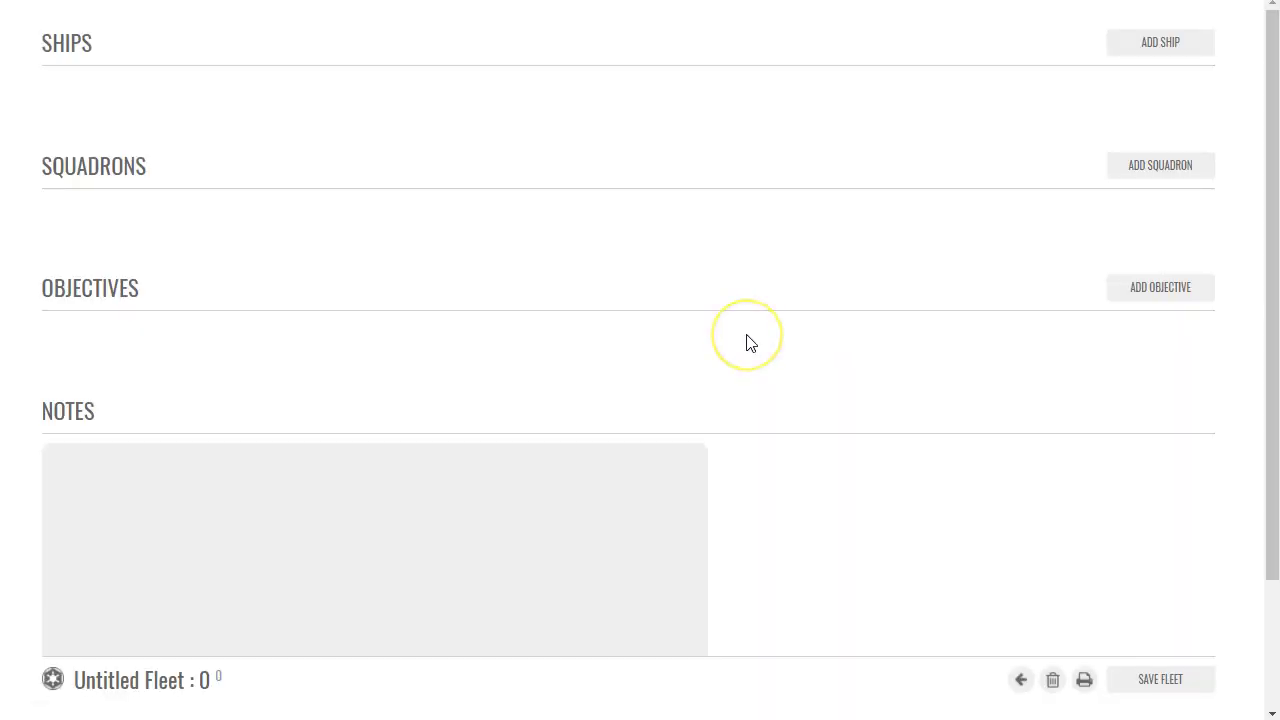
pyautogui.click(1150, 45)
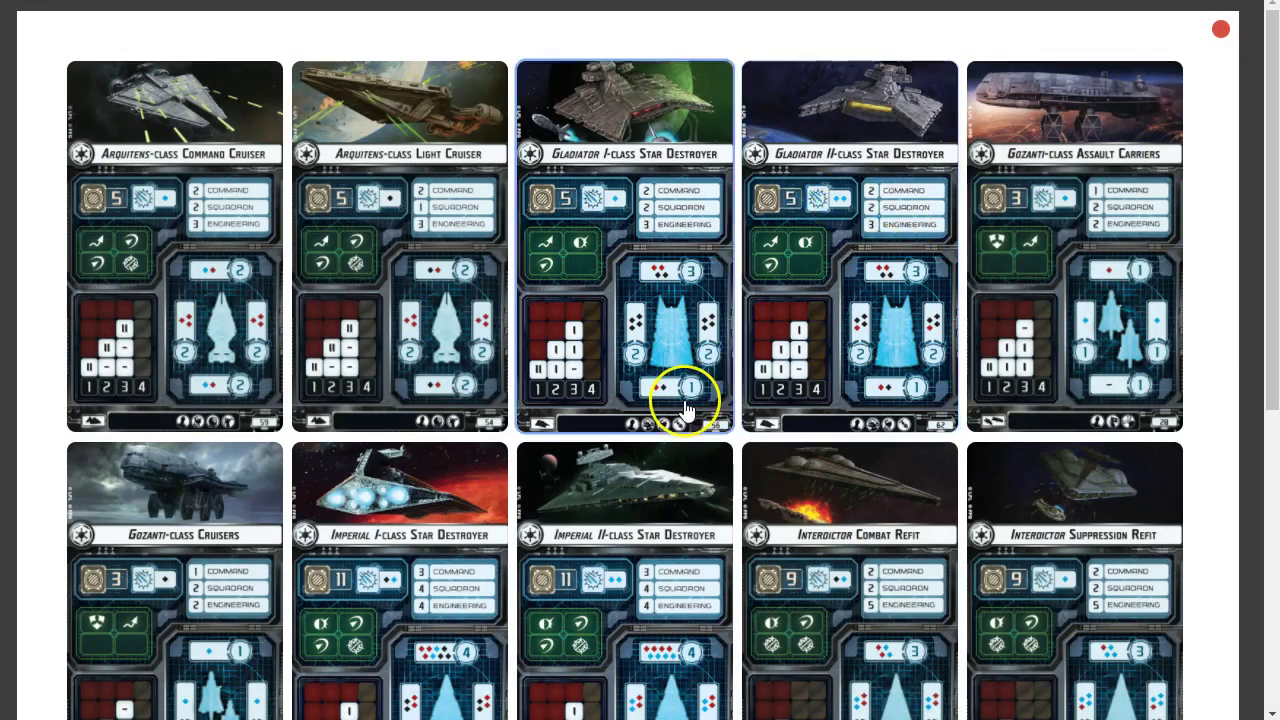
pyautogui.scroll(-5, 686, 410)
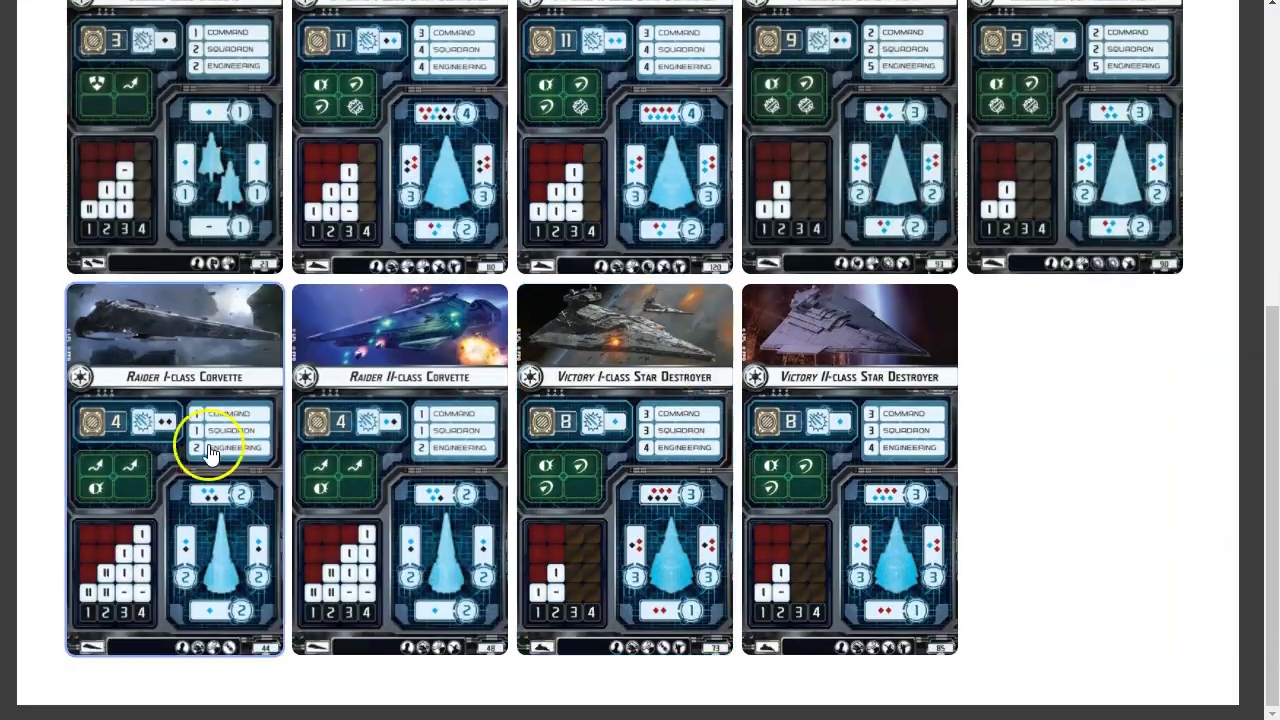
# Step: Add the Raider I-class Corvette and Boba Fett's Slave I squadron to the fleet
pyautogui.click(200, 443)
pyautogui.scroll(-3, 793, 292)
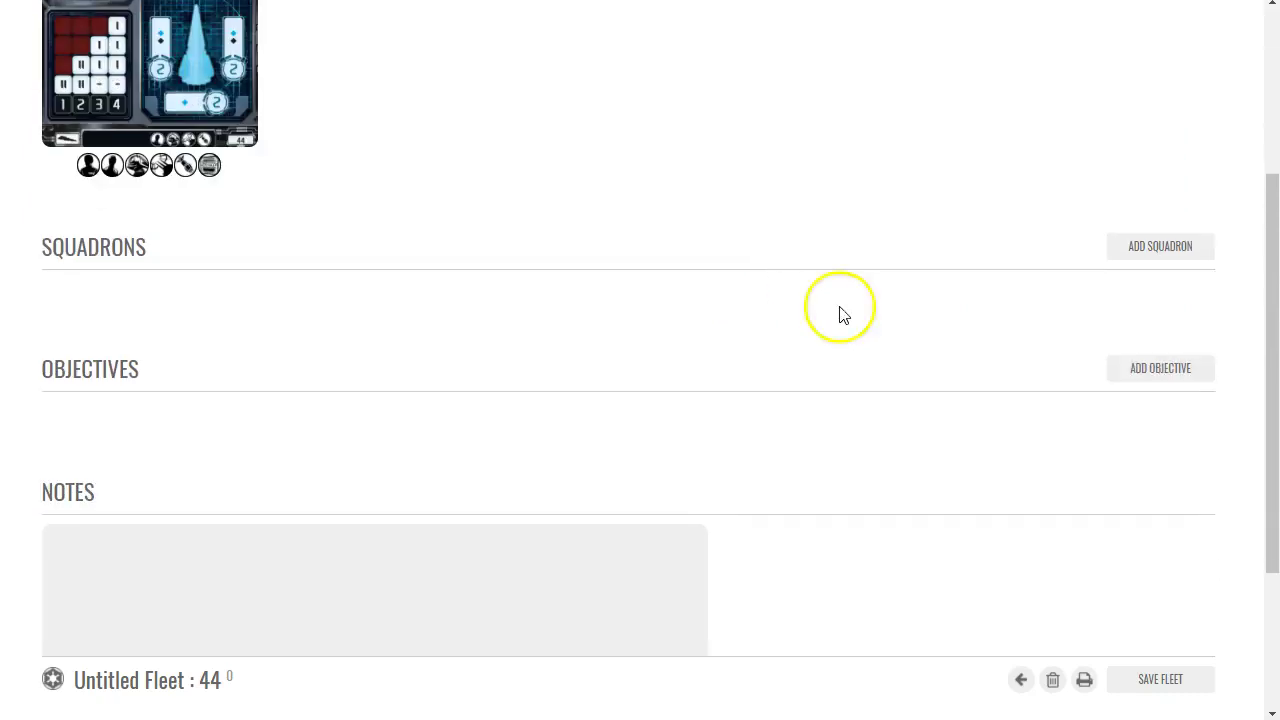
pyautogui.click(1143, 251)
pyautogui.scroll(-7, 811, 314)
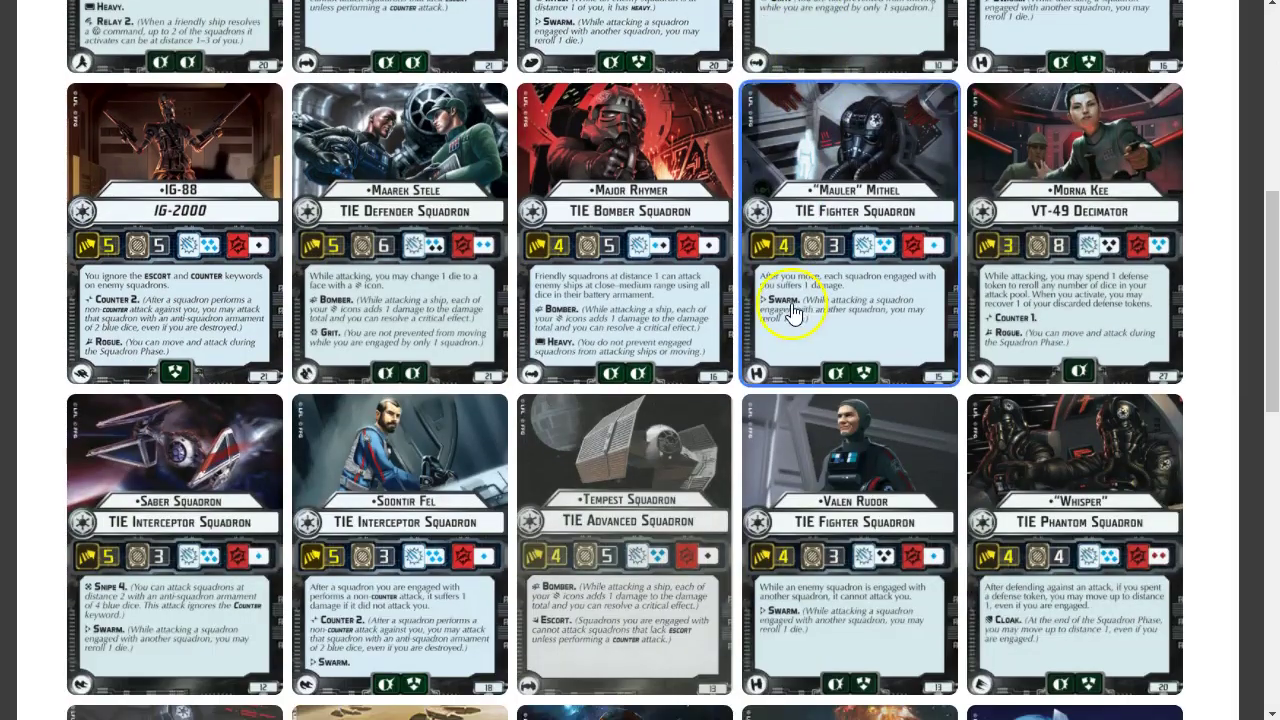
pyautogui.scroll(-7, 793, 313)
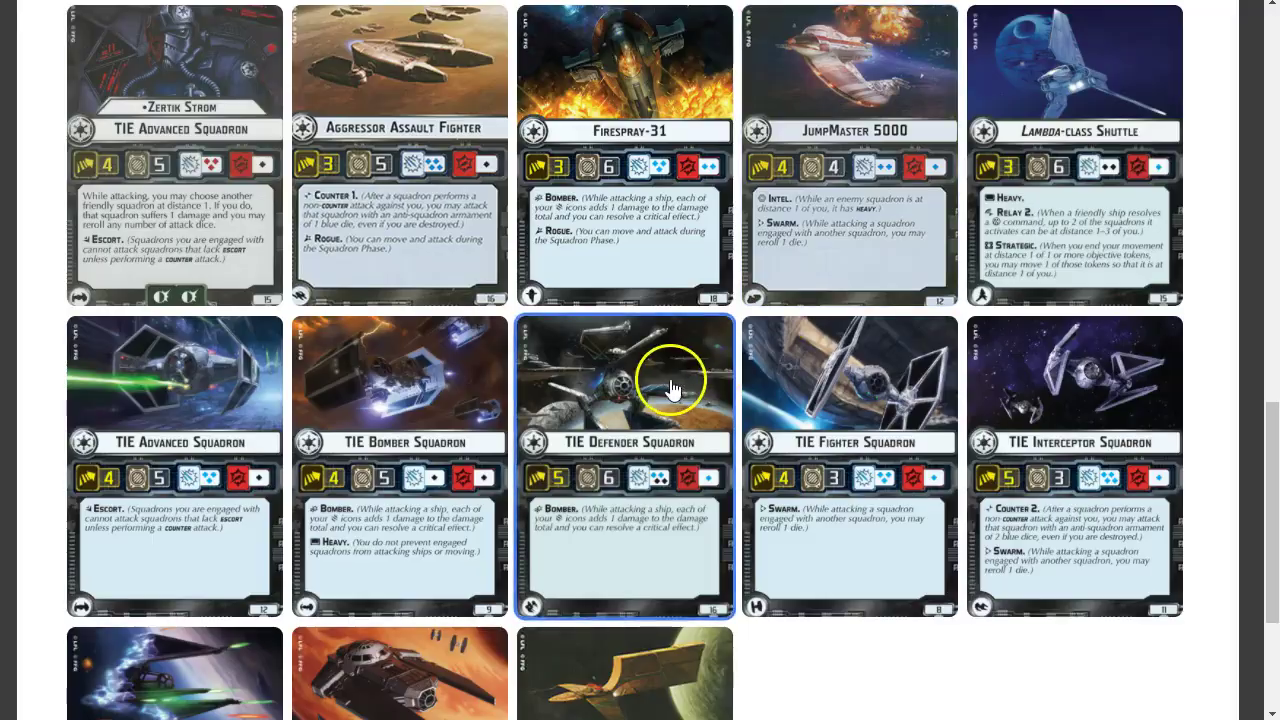
pyautogui.scroll(9, 679, 375)
pyautogui.scroll(5, 675, 380)
pyautogui.click(397, 178)
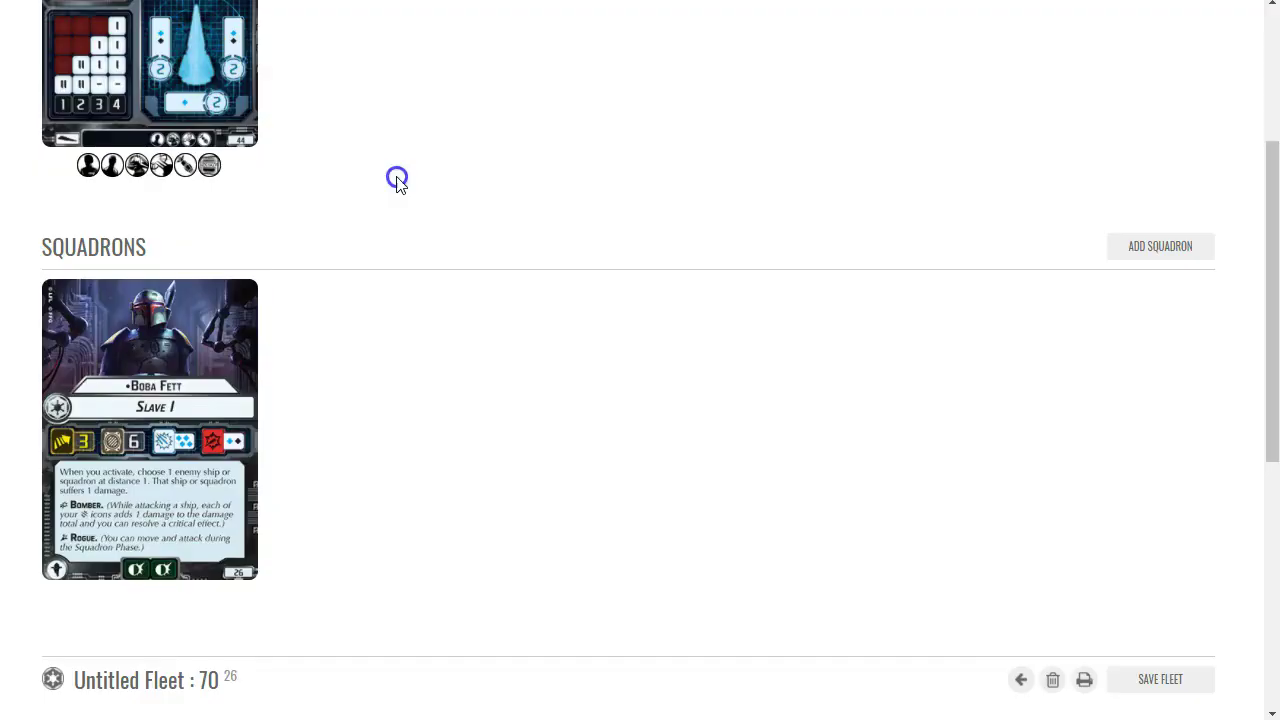
pyautogui.scroll(2, 590, 255)
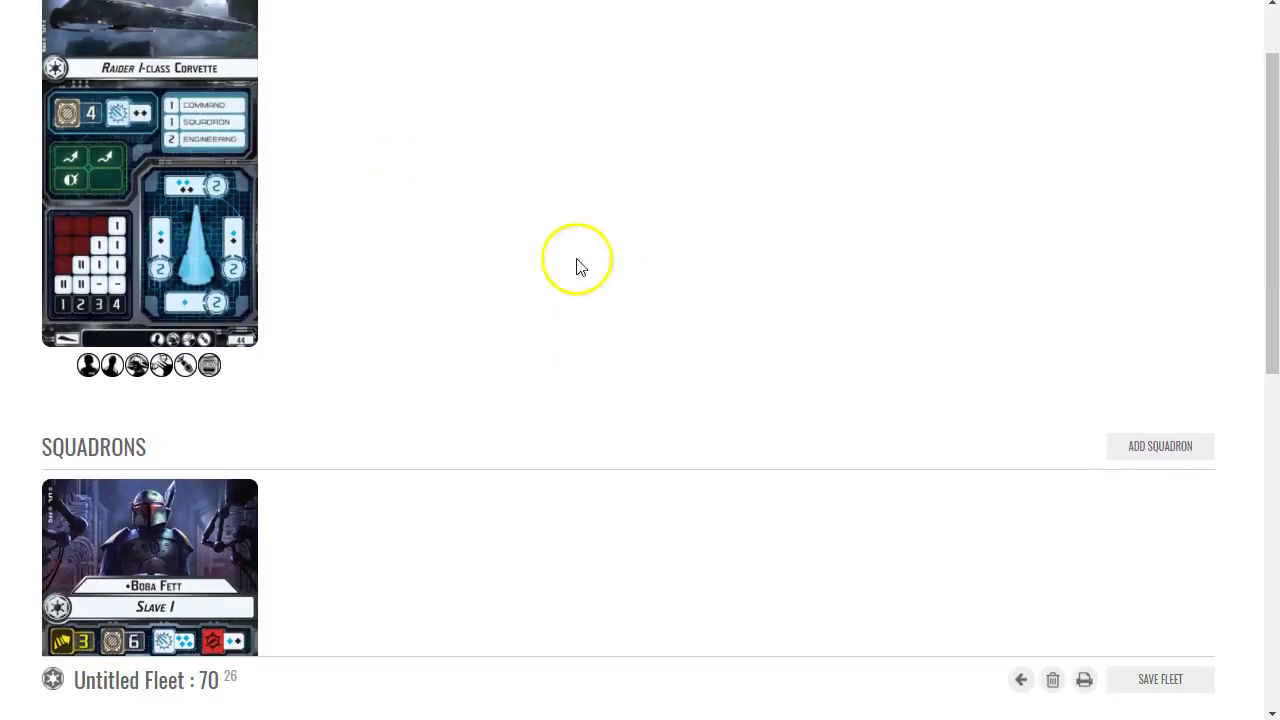
# Step: Equip the Raider with Rapid Launch Bays and Flight Commander, reaching 79 points
pyautogui.click(164, 367)
pyautogui.click(1037, 296)
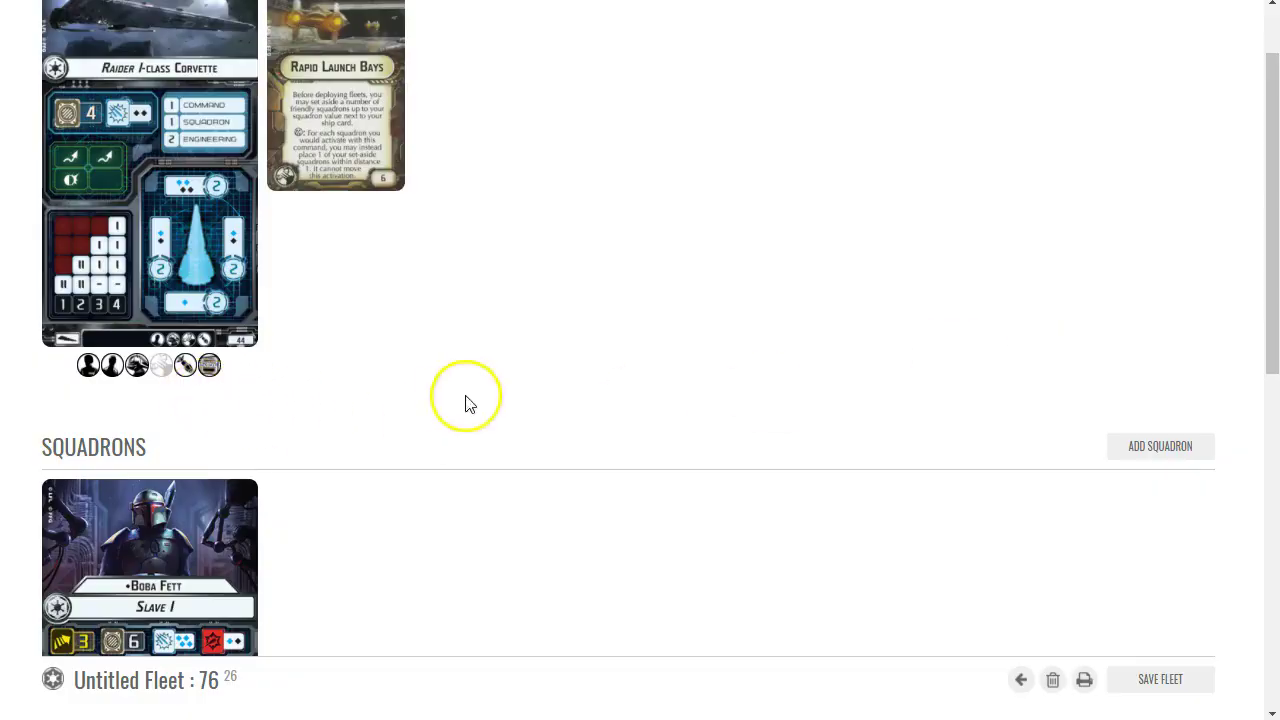
pyautogui.scroll(1, 466, 400)
pyautogui.click(88, 465)
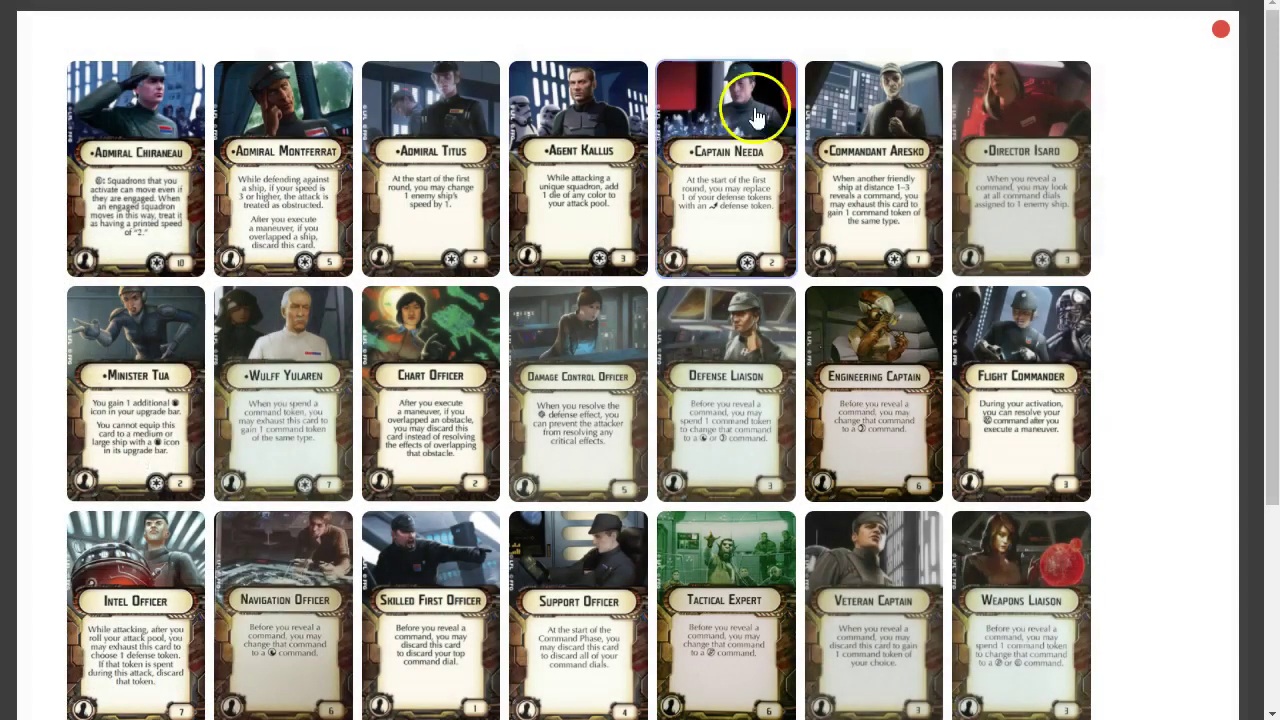
pyautogui.click(1010, 362)
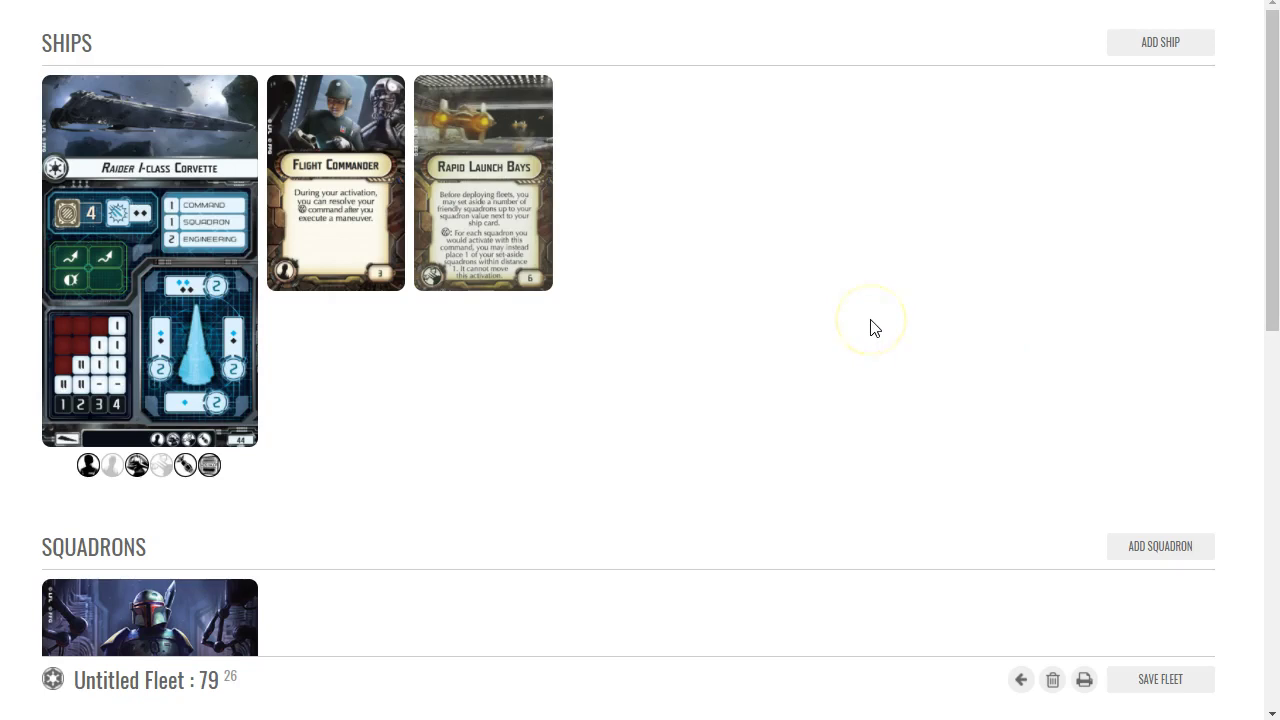
pyautogui.moveTo(110, 152)
pyautogui.scroll(-4, 400, 360)
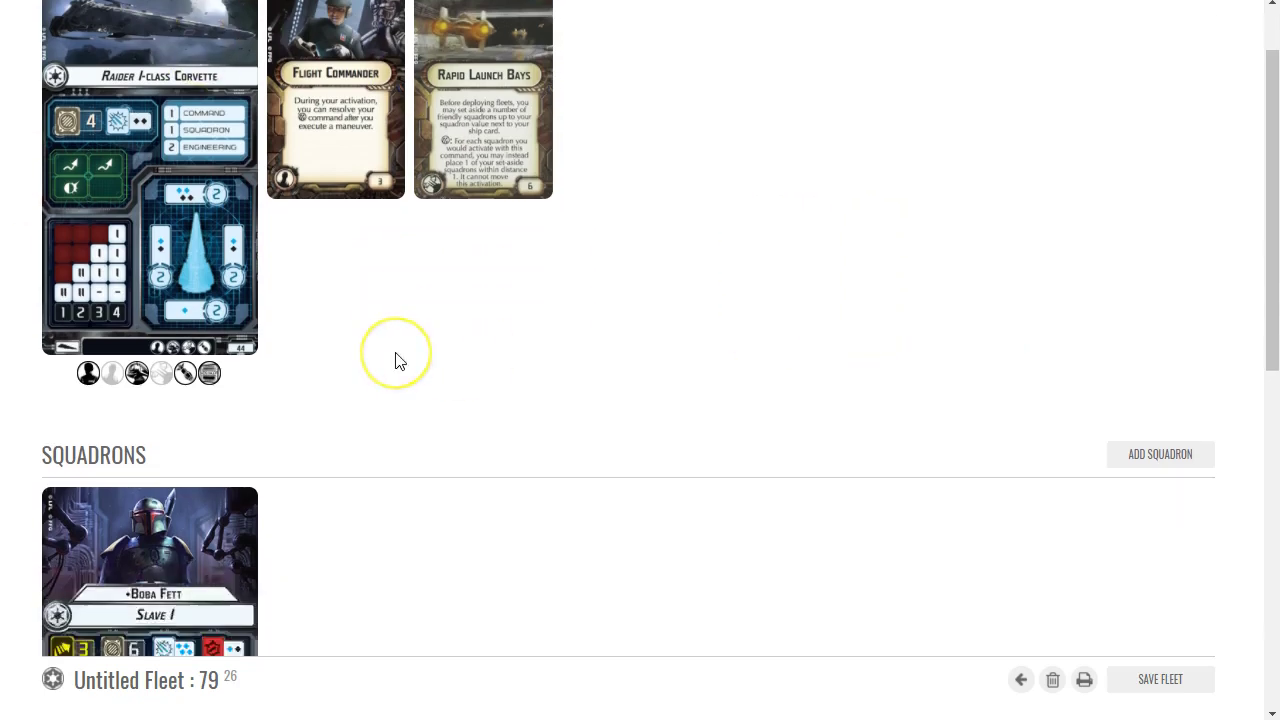
pyautogui.scroll(1, 418, 368)
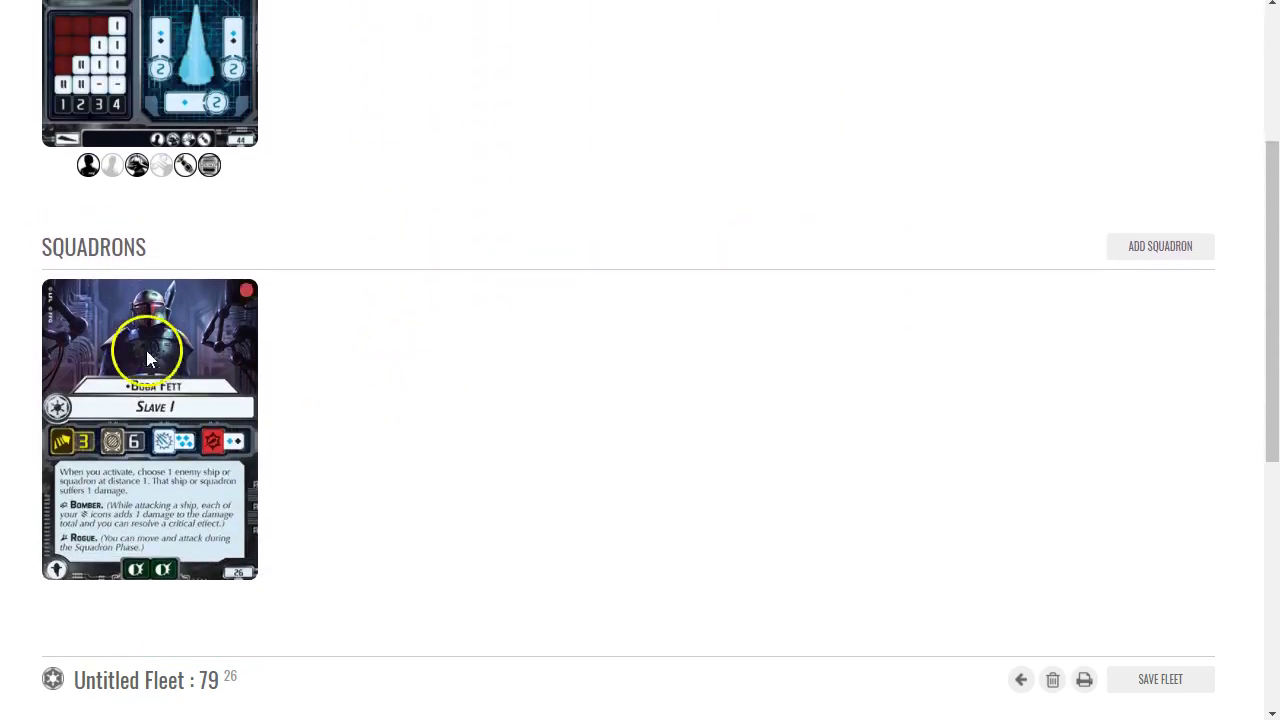
pyautogui.scroll(3, 134, 349)
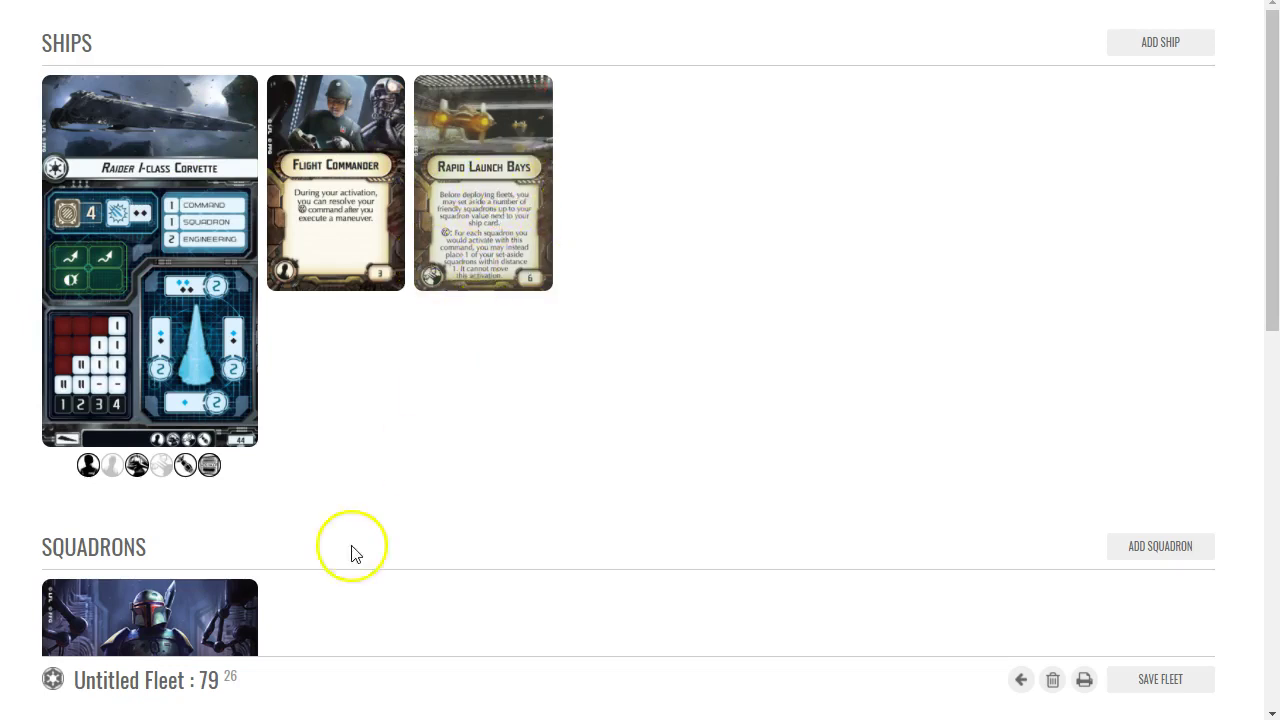
pyautogui.scroll(-2, 345, 555)
pyautogui.scroll(2, 515, 449)
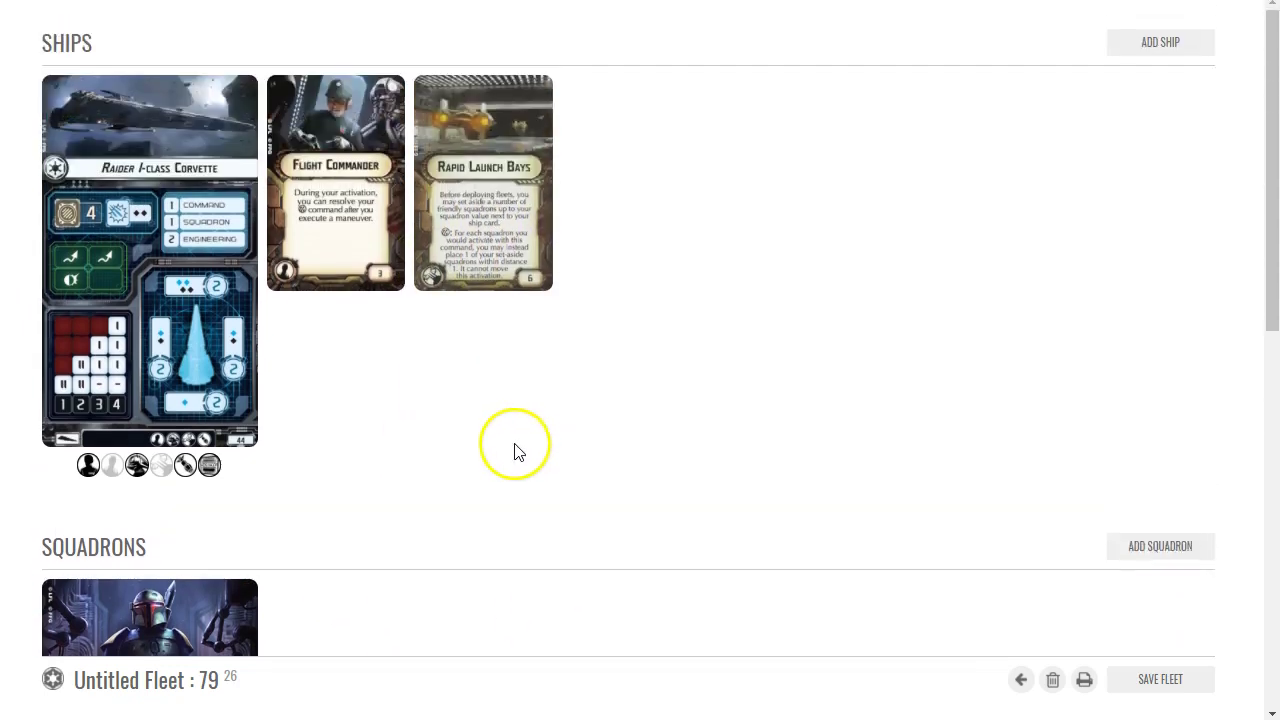
pyautogui.scroll(-2, 246, 577)
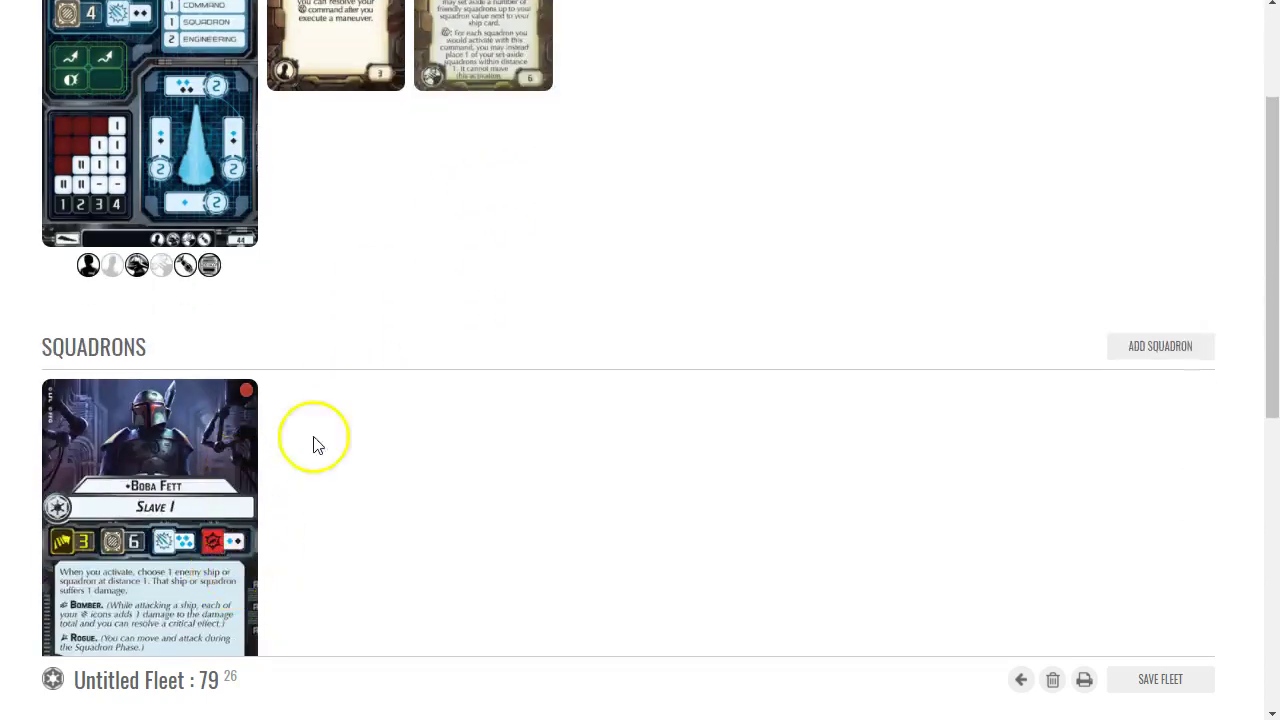
pyautogui.scroll(2, 314, 443)
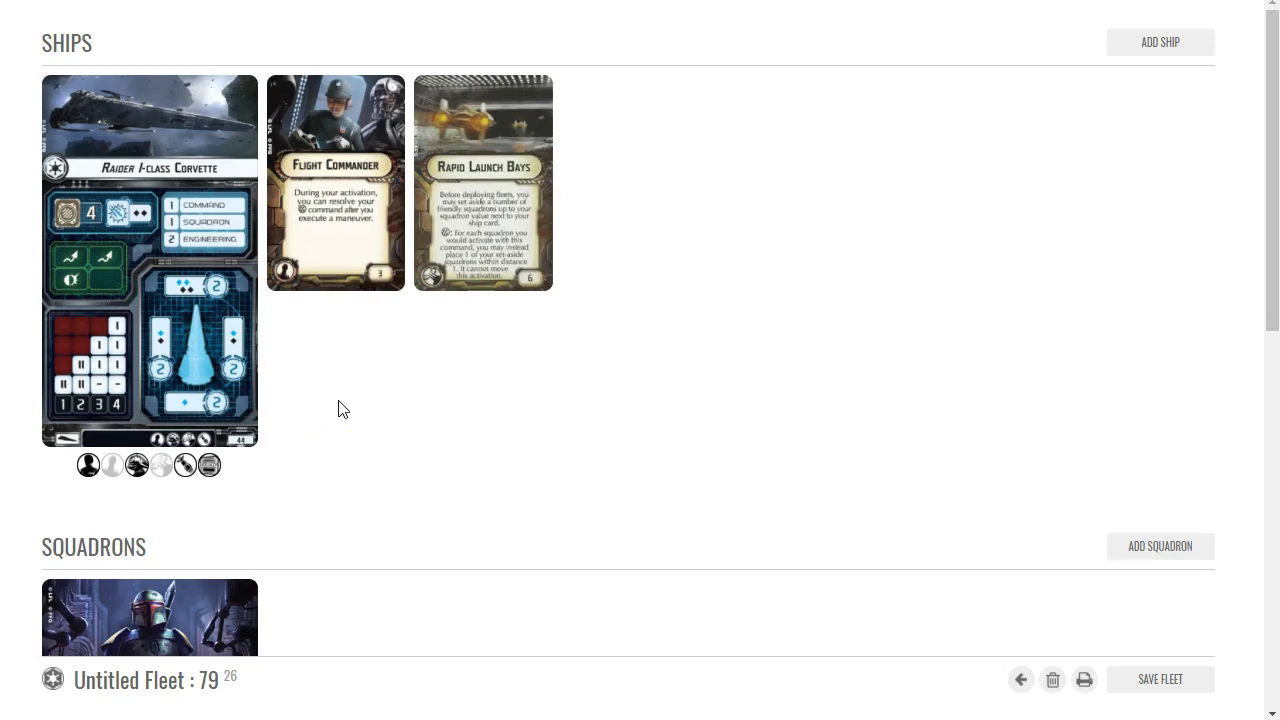
pyautogui.scroll(-3, 338, 408)
pyautogui.scroll(3, 289, 500)
pyautogui.scroll(-3, 349, 385)
pyautogui.moveTo(222, 313)
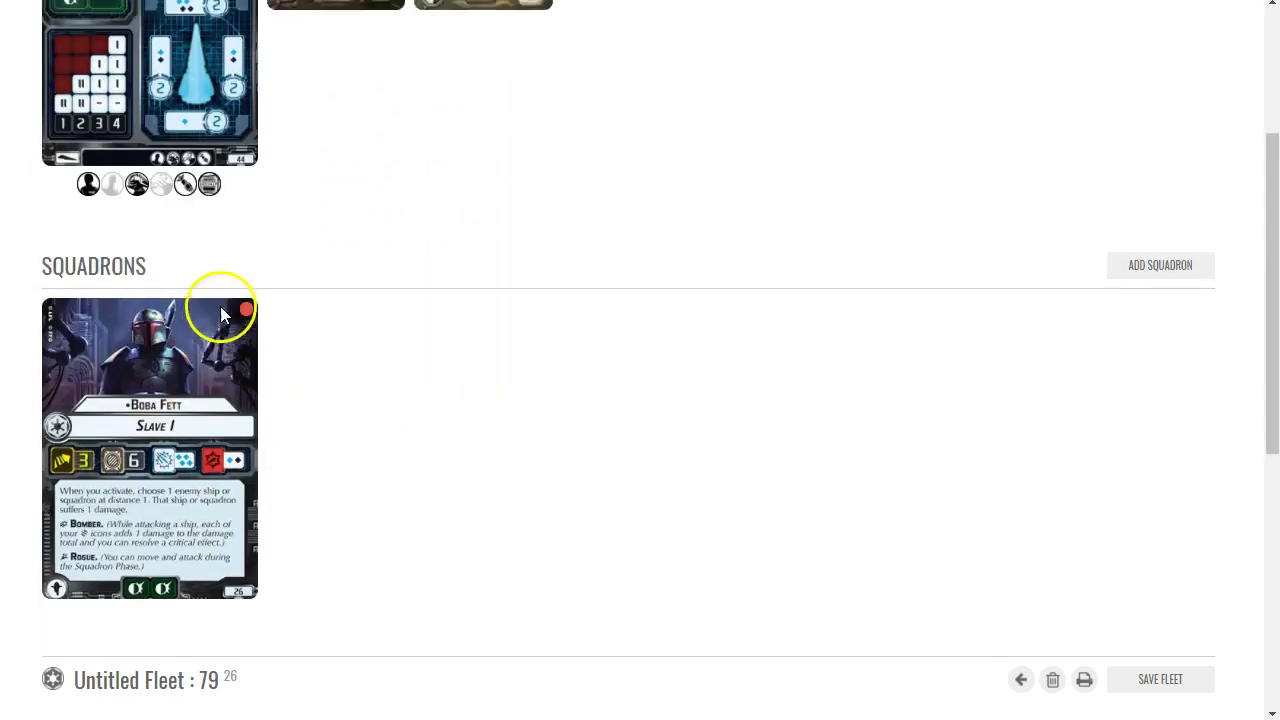
pyautogui.scroll(3, 222, 313)
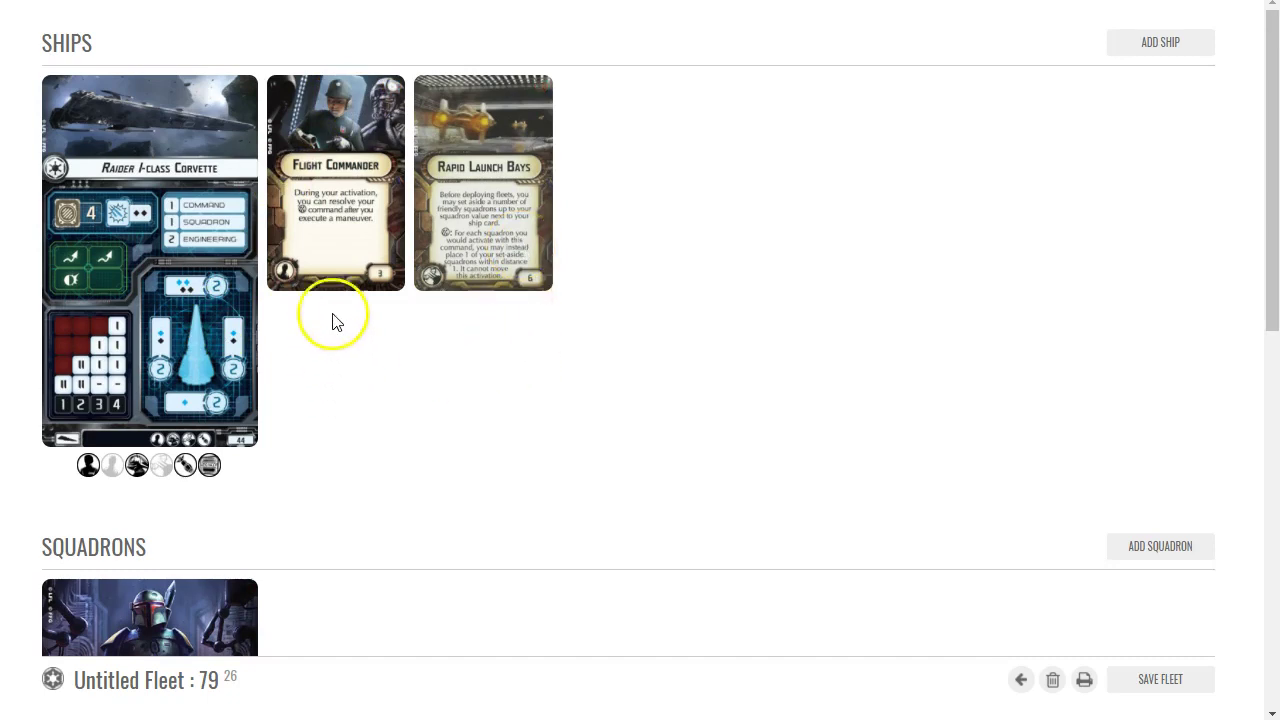
pyautogui.scroll(-3, 357, 334)
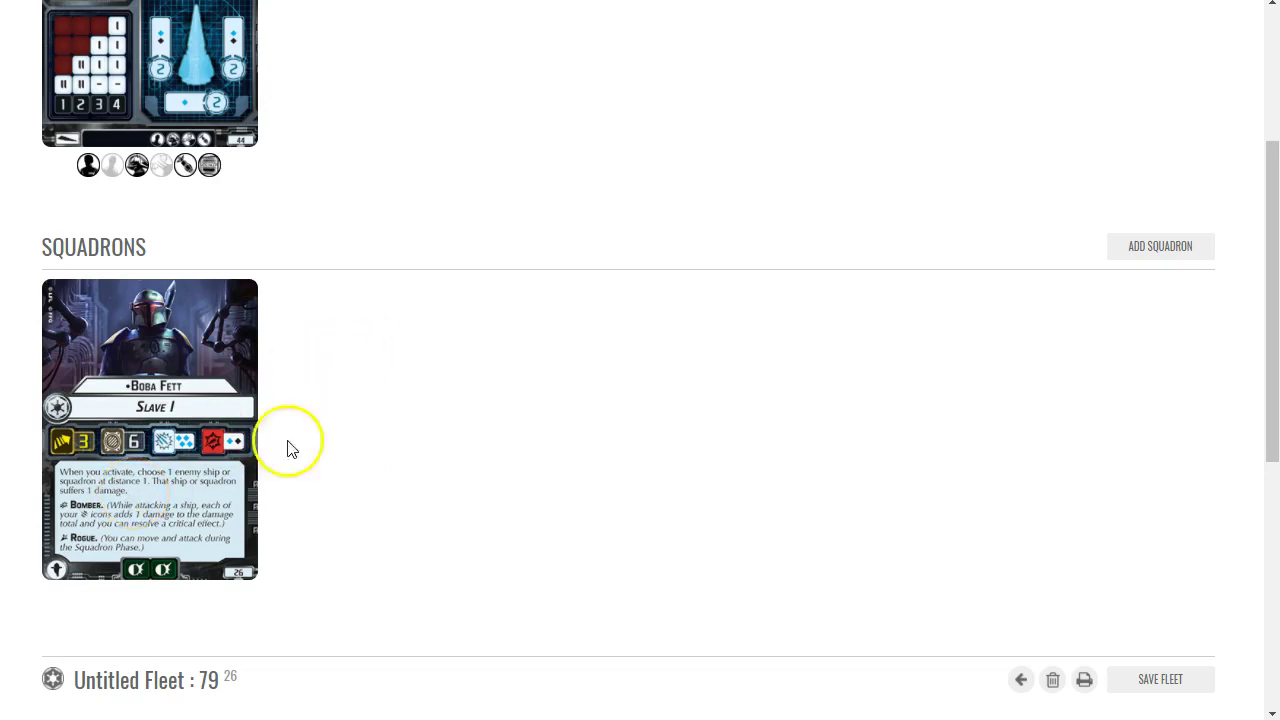
pyautogui.scroll(3, 207, 460)
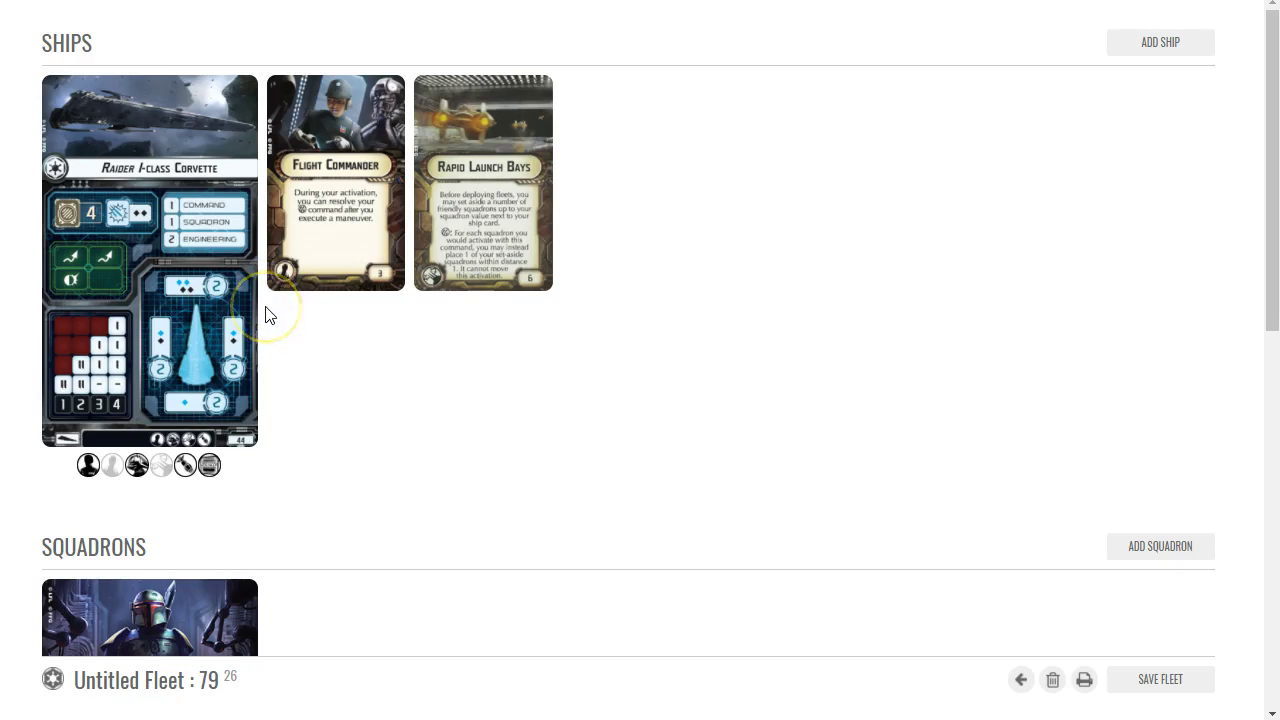
pyautogui.scroll(-1, 268, 315)
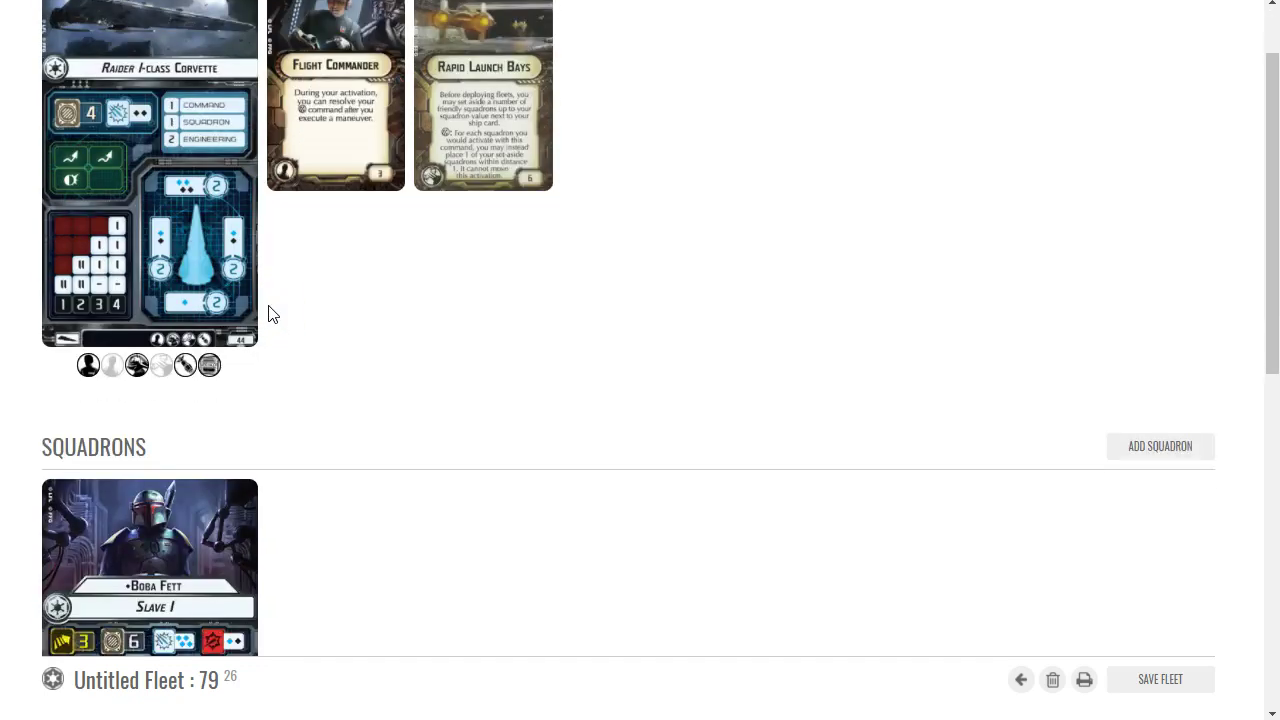
pyautogui.scroll(-1, 268, 315)
pyautogui.scroll(2, 280, 417)
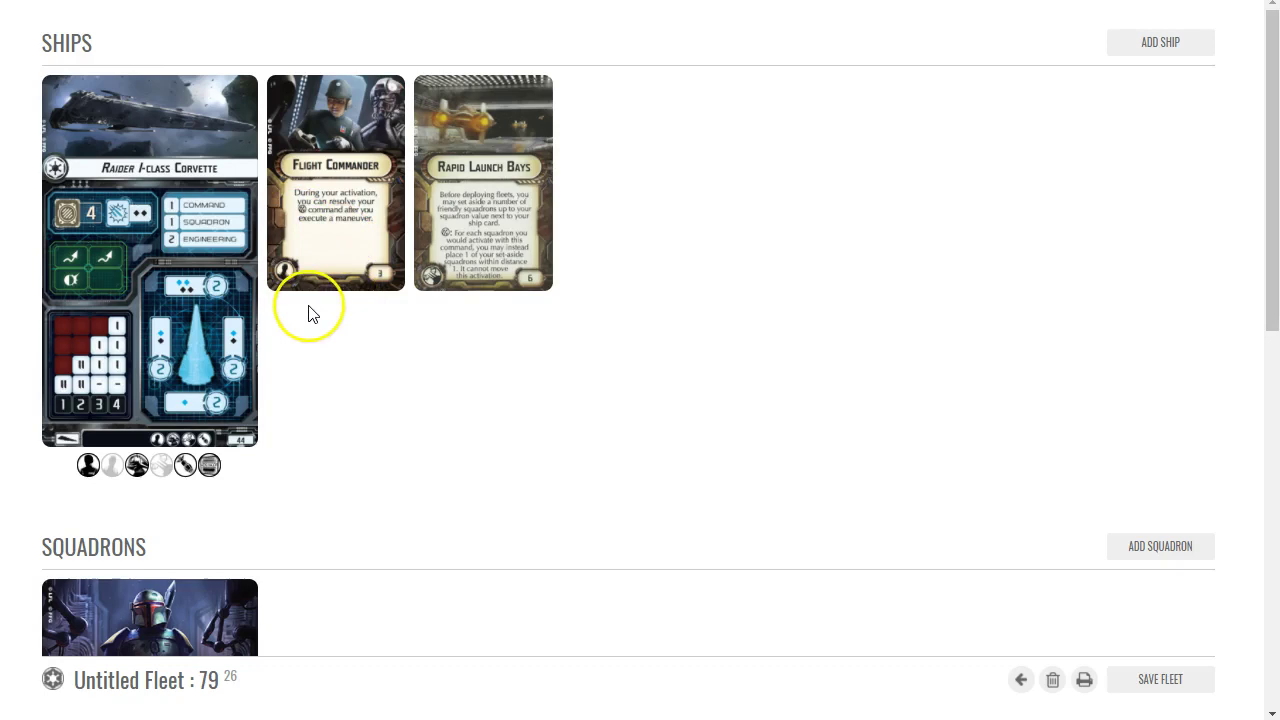
pyautogui.scroll(-1, 306, 313)
pyautogui.scroll(1, 313, 307)
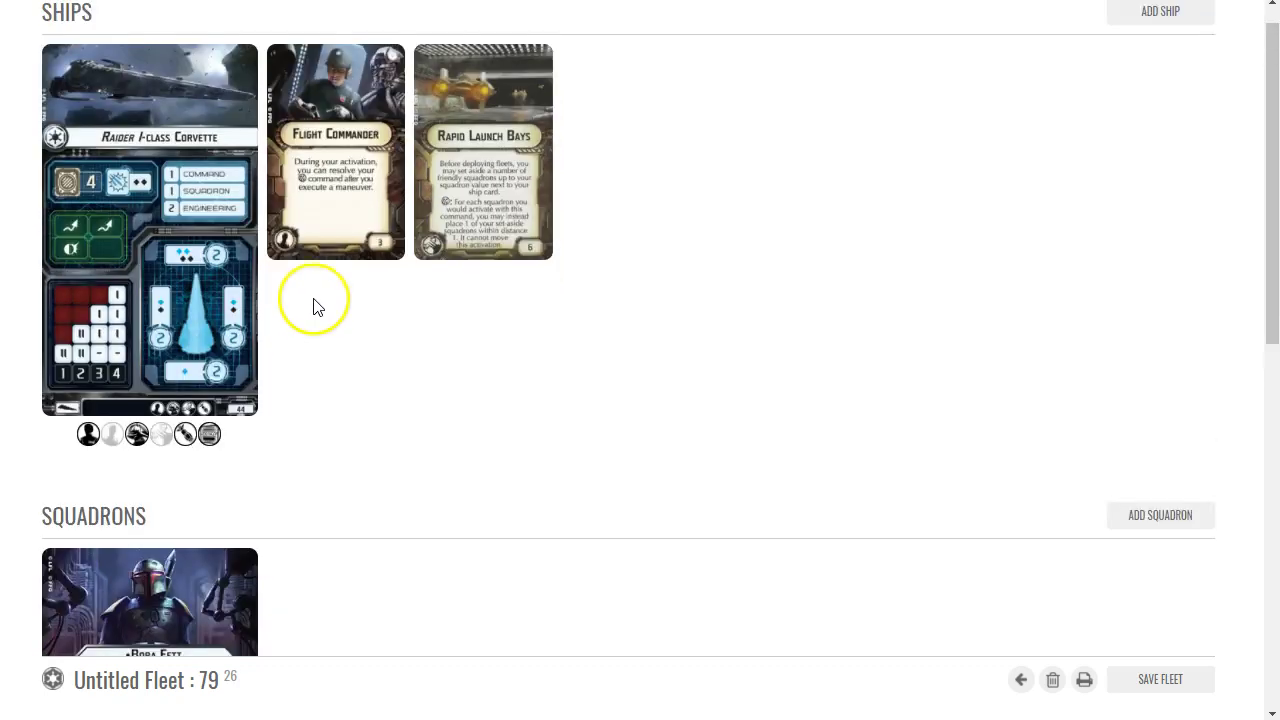
pyautogui.scroll(-2, 314, 308)
pyautogui.scroll(2, 314, 308)
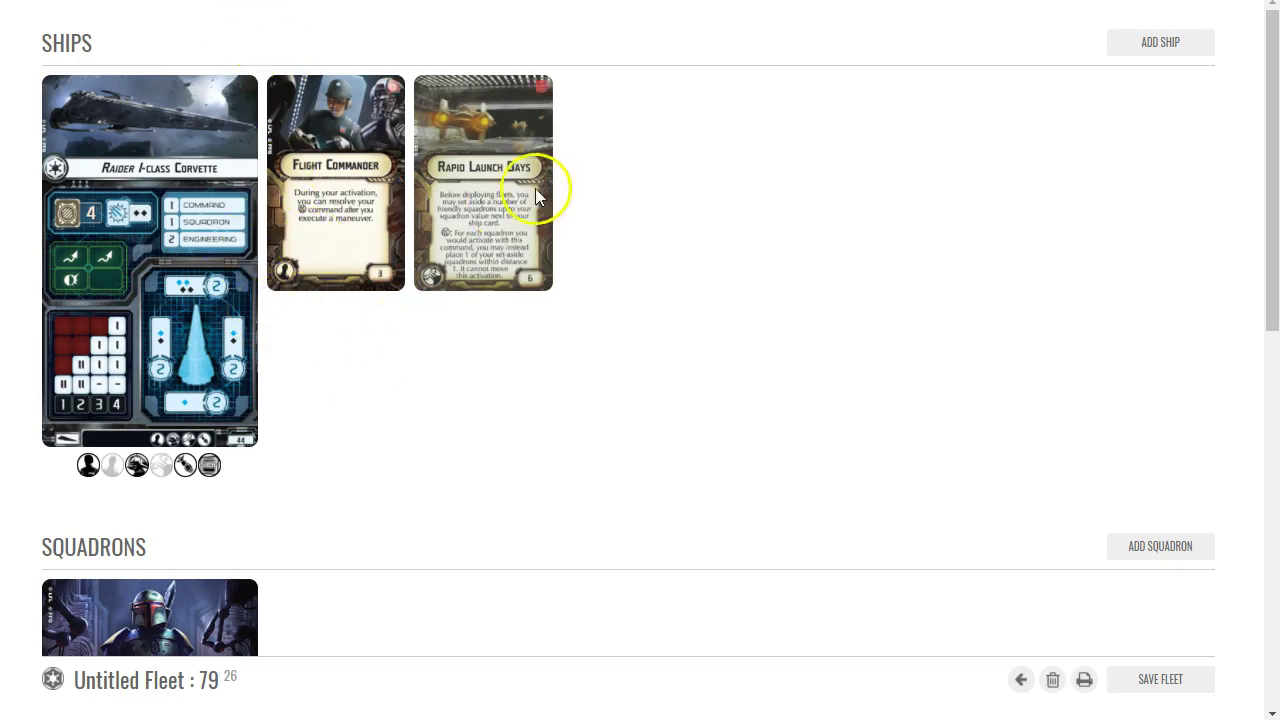
# Step: Add three Arquitens-class Light Cruisers beside the Raider, bringing the fleet to 241 points
pyautogui.click(1131, 53)
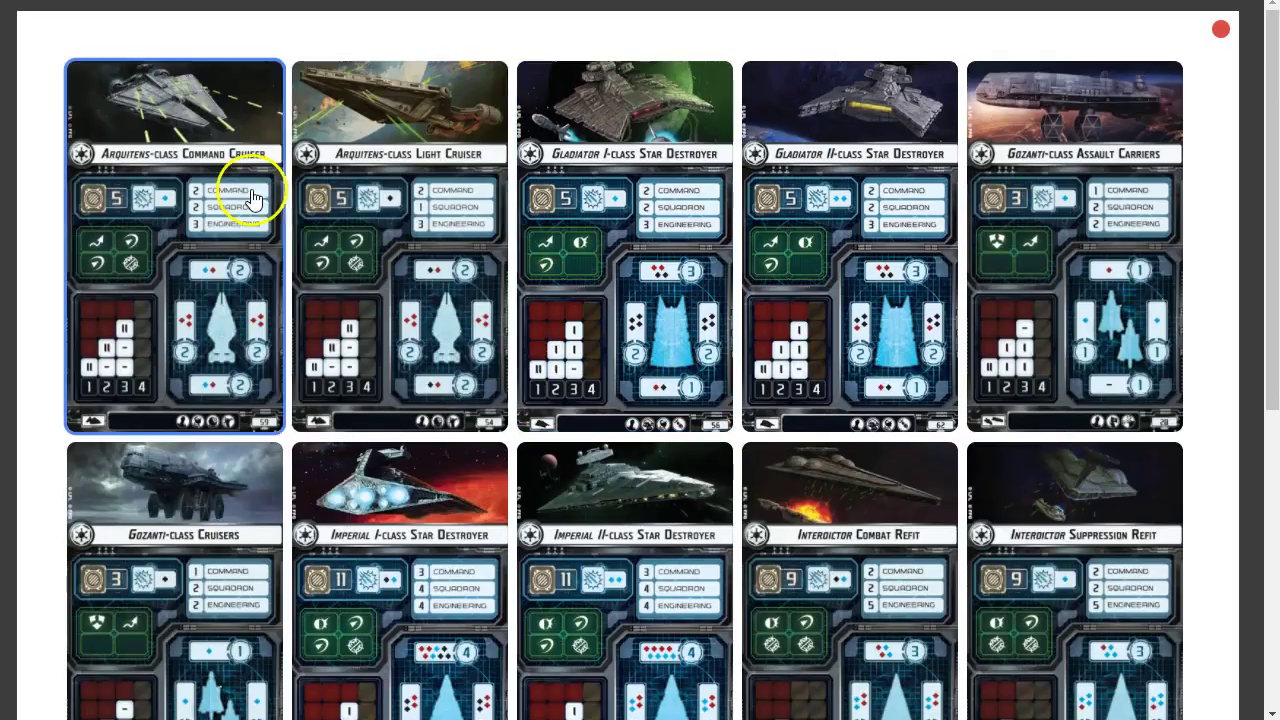
pyautogui.click(381, 178)
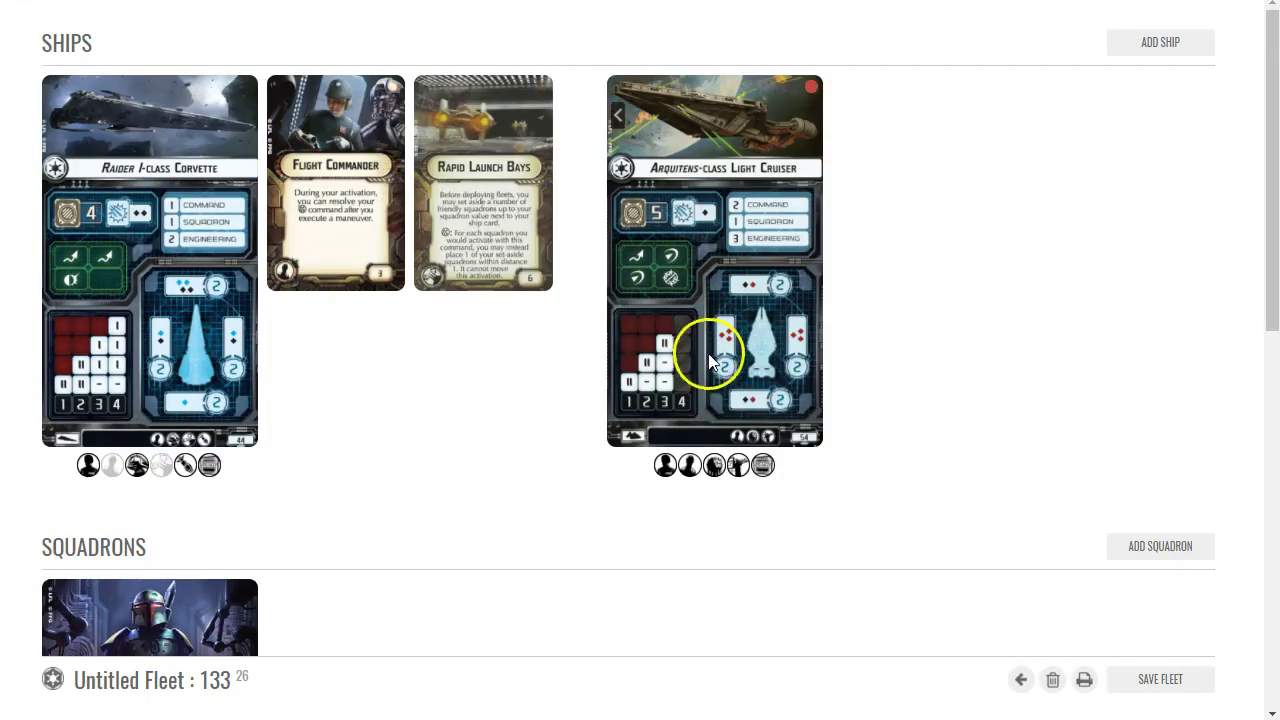
pyautogui.click(1146, 45)
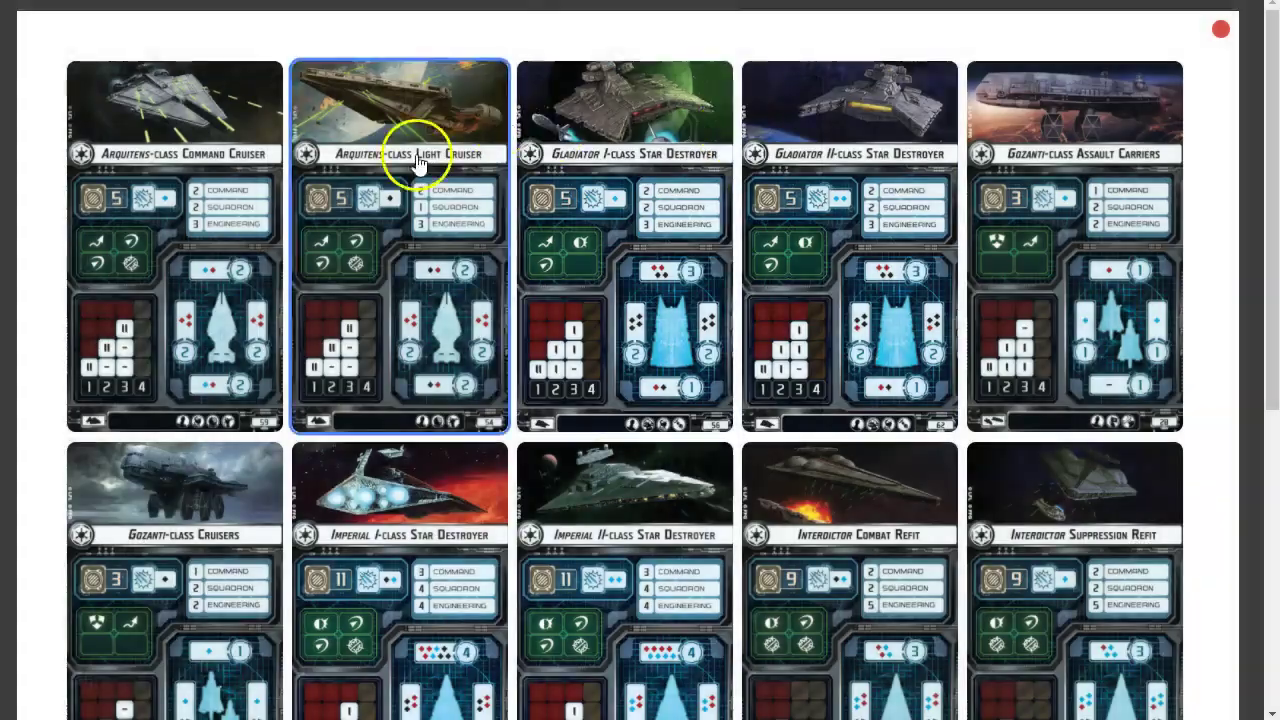
pyautogui.click(414, 157)
pyautogui.click(1116, 50)
pyautogui.click(446, 168)
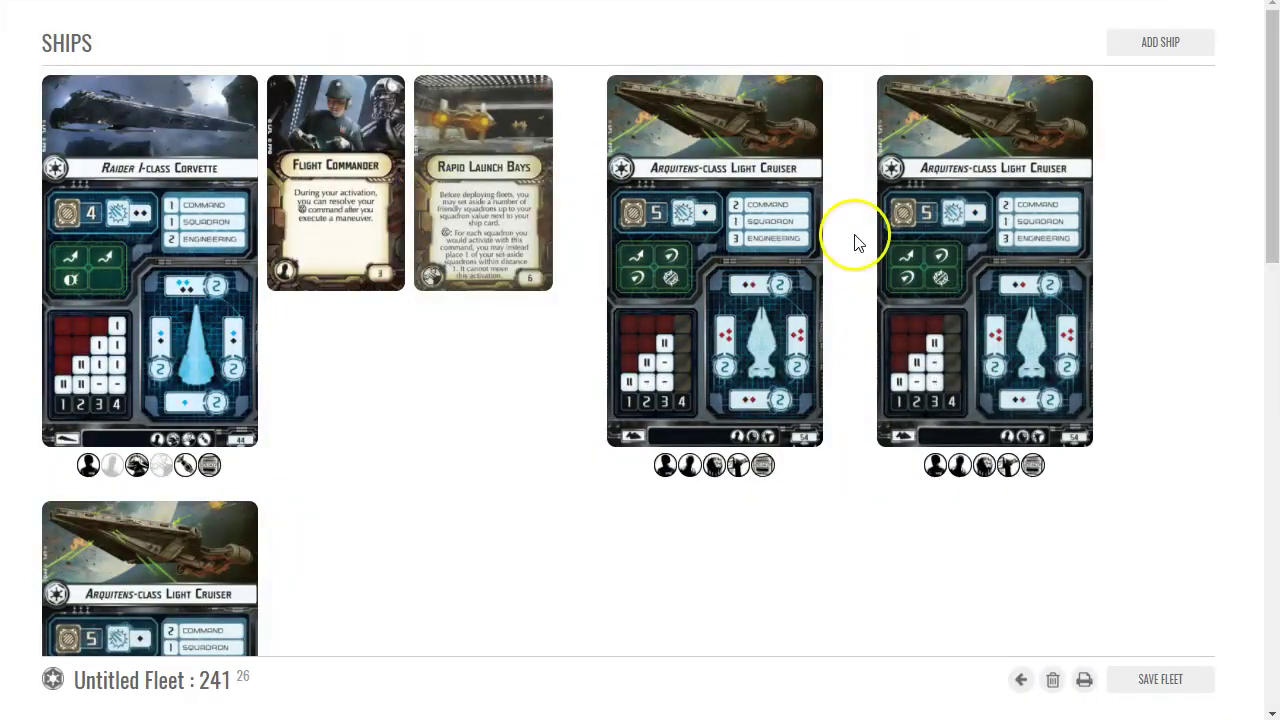
pyautogui.scroll(-1, 851, 243)
pyautogui.scroll(1, 801, 177)
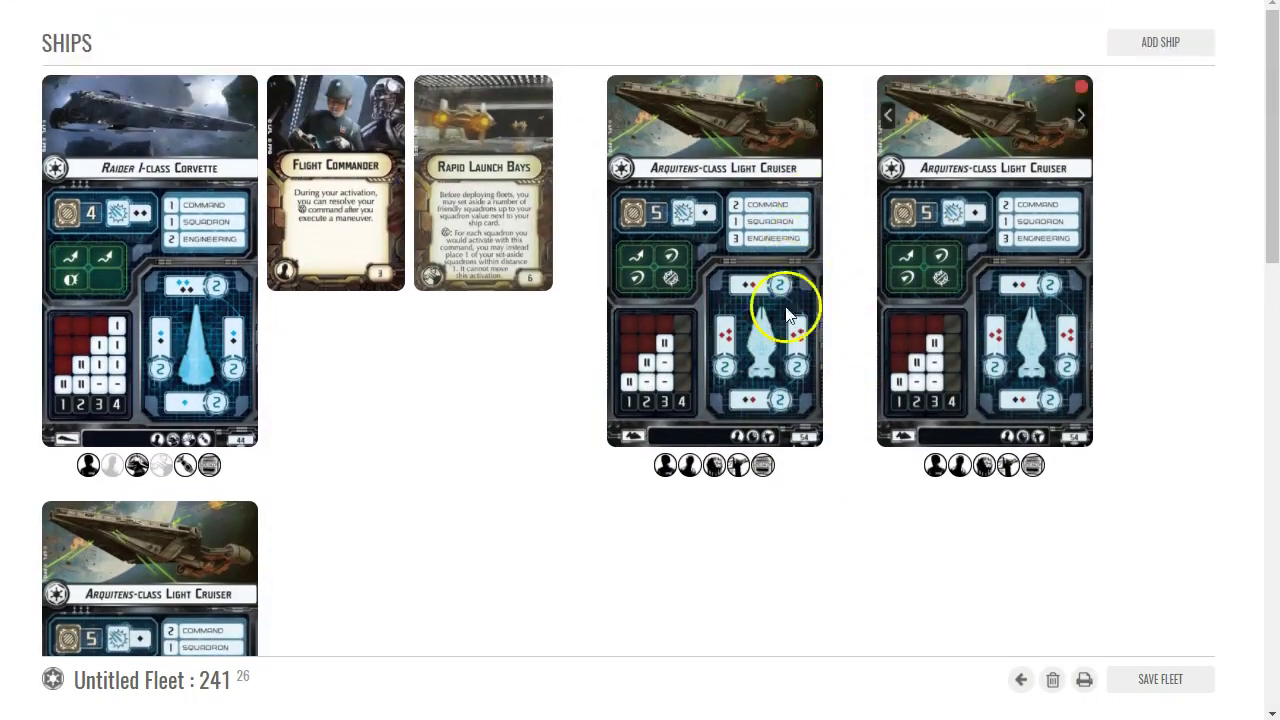
# Step: Give each of the three Arquitens cruisers the Enhanced Armament turbolaser upgrade
pyautogui.click(737, 466)
pyautogui.click(300, 262)
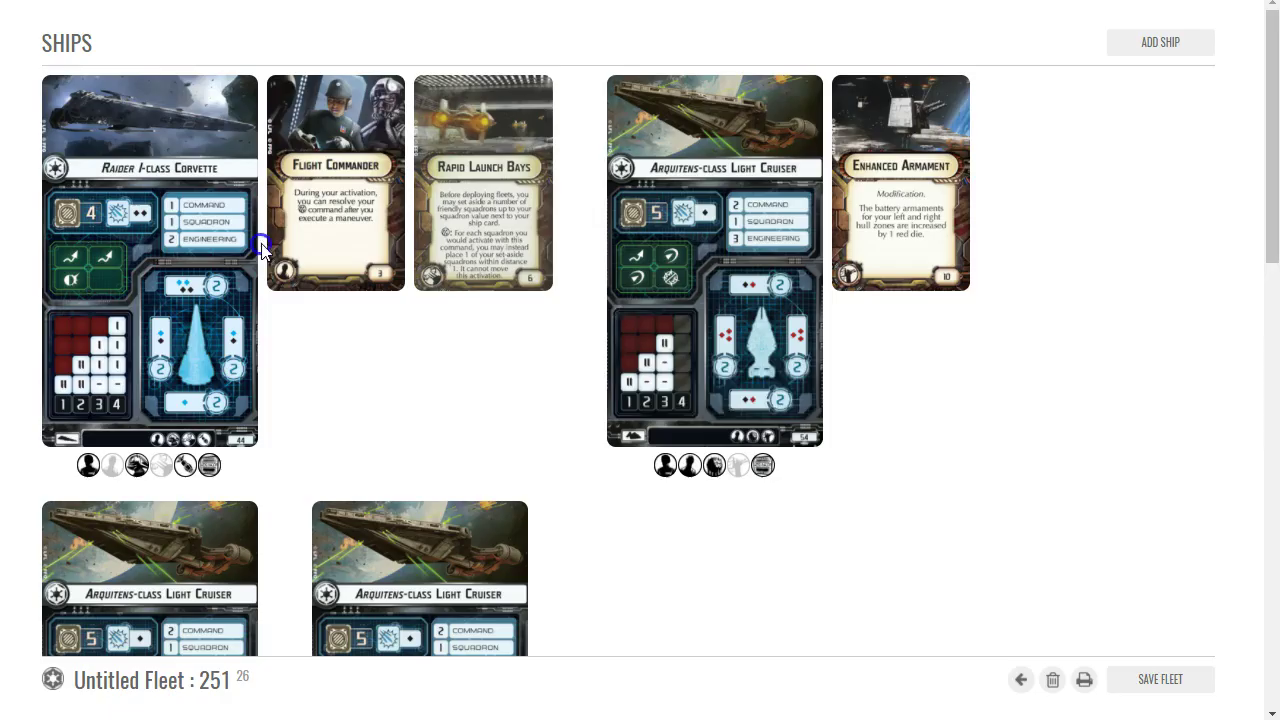
pyautogui.scroll(-1, 449, 502)
pyautogui.scroll(-3, 449, 502)
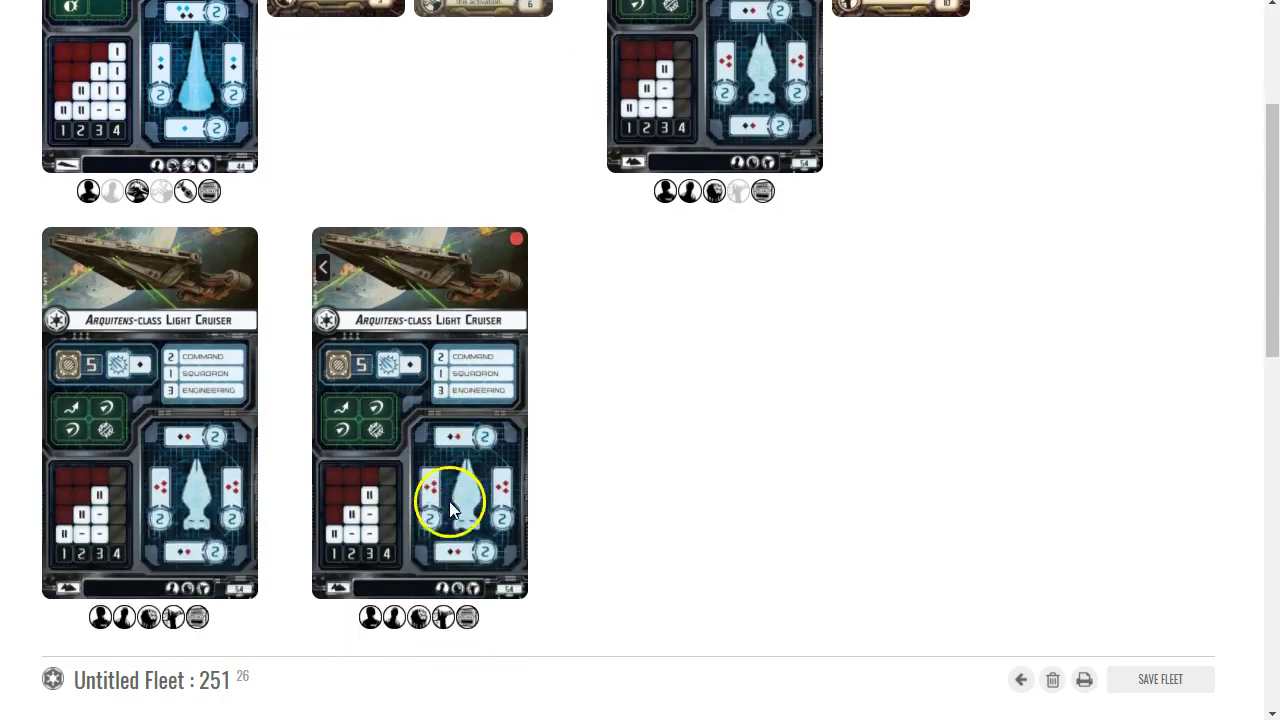
pyautogui.click(443, 589)
pyautogui.click(340, 231)
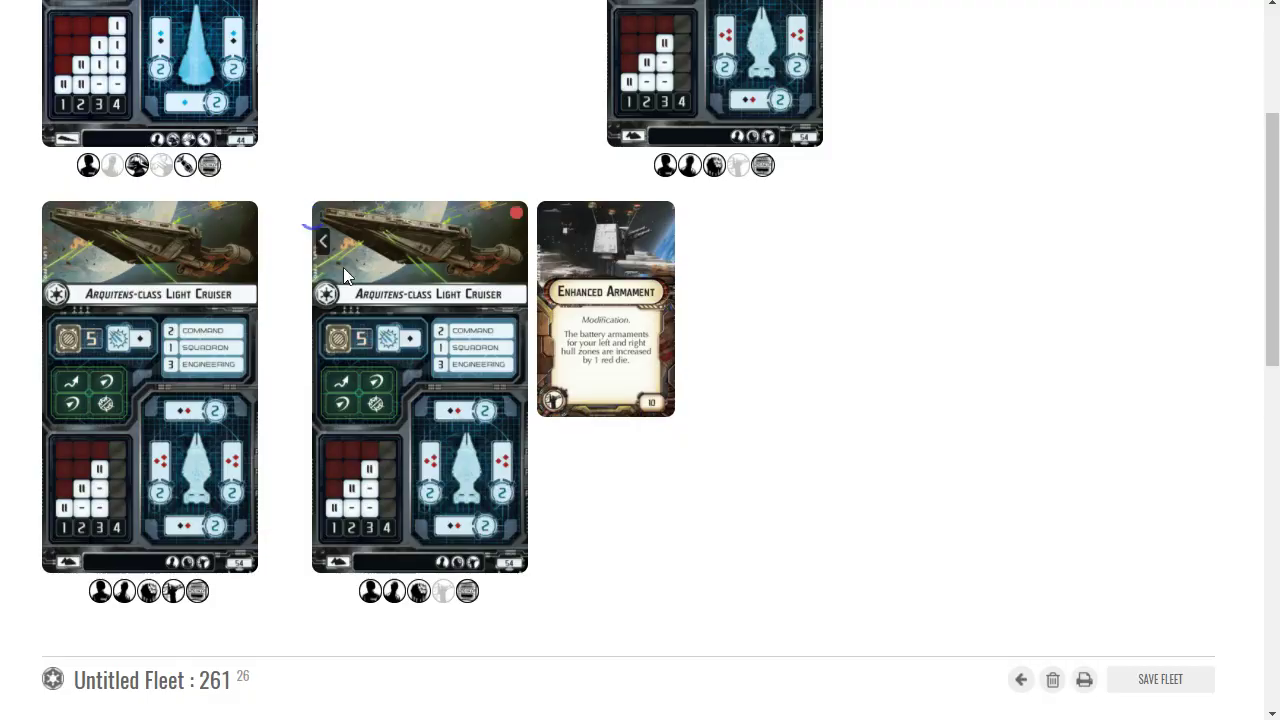
pyautogui.click(173, 591)
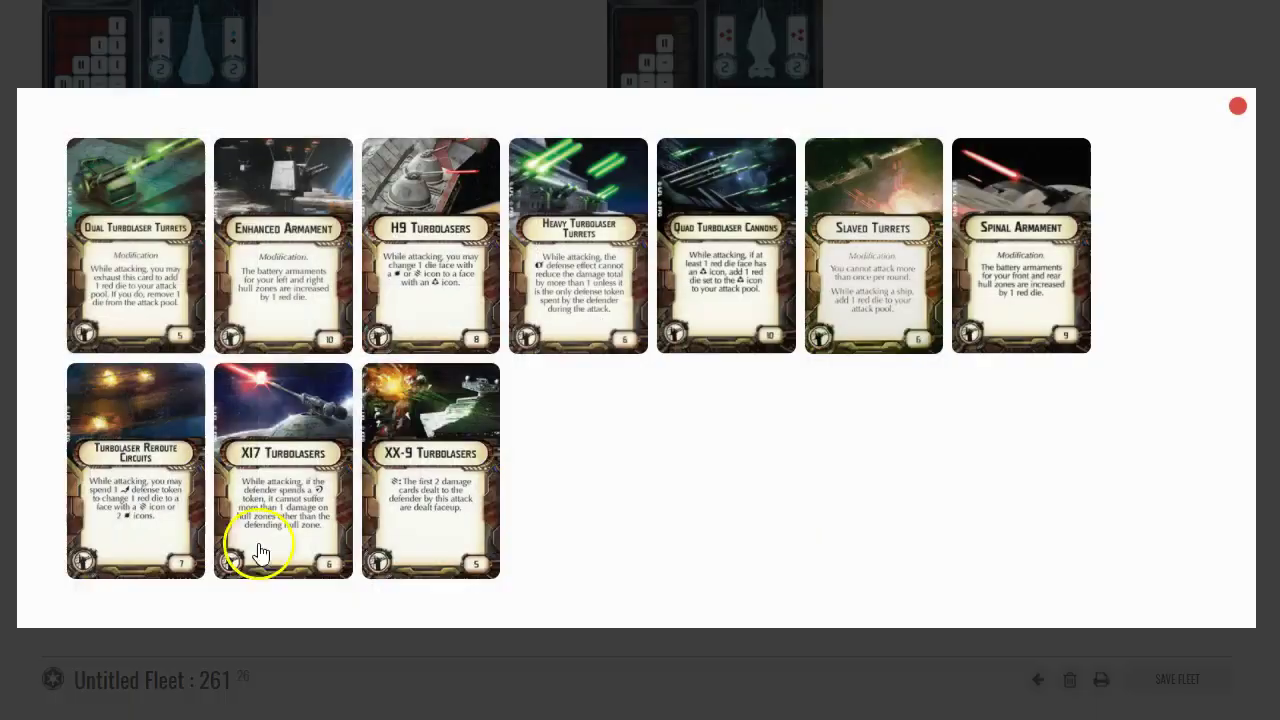
pyautogui.click(268, 235)
pyautogui.scroll(3, 776, 322)
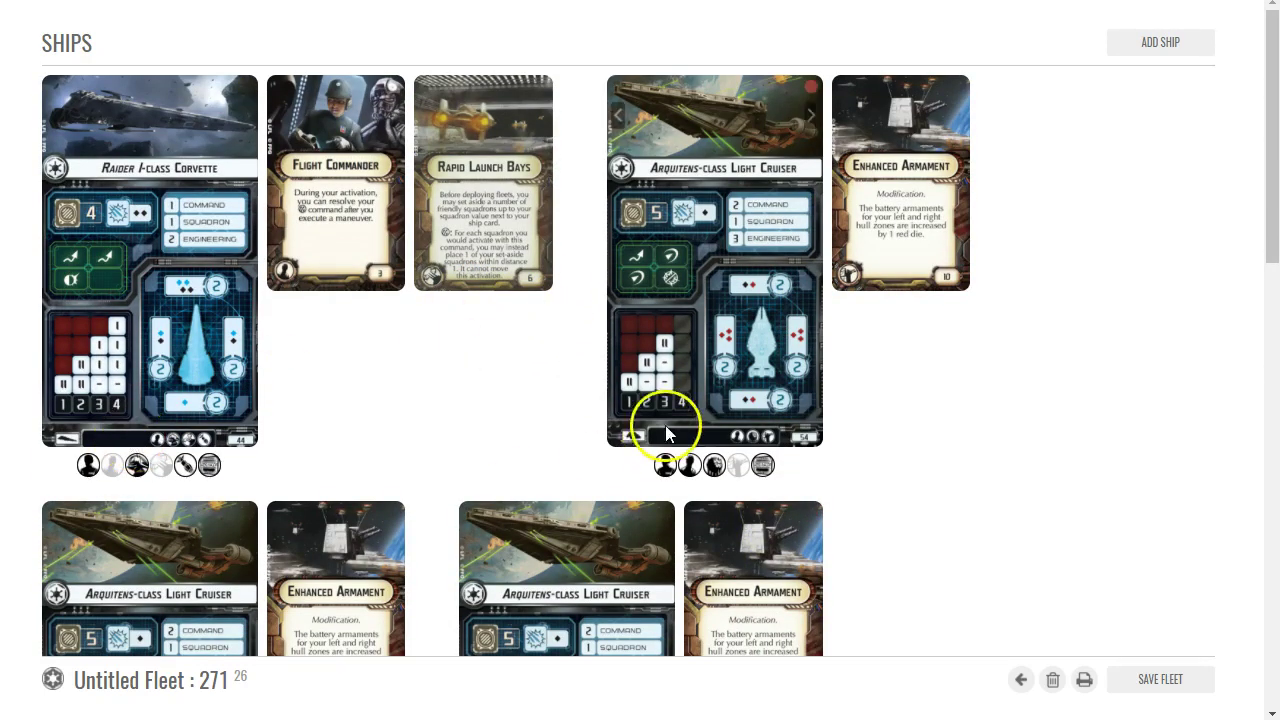
pyautogui.scroll(-3, 571, 443)
pyautogui.scroll(3, 578, 448)
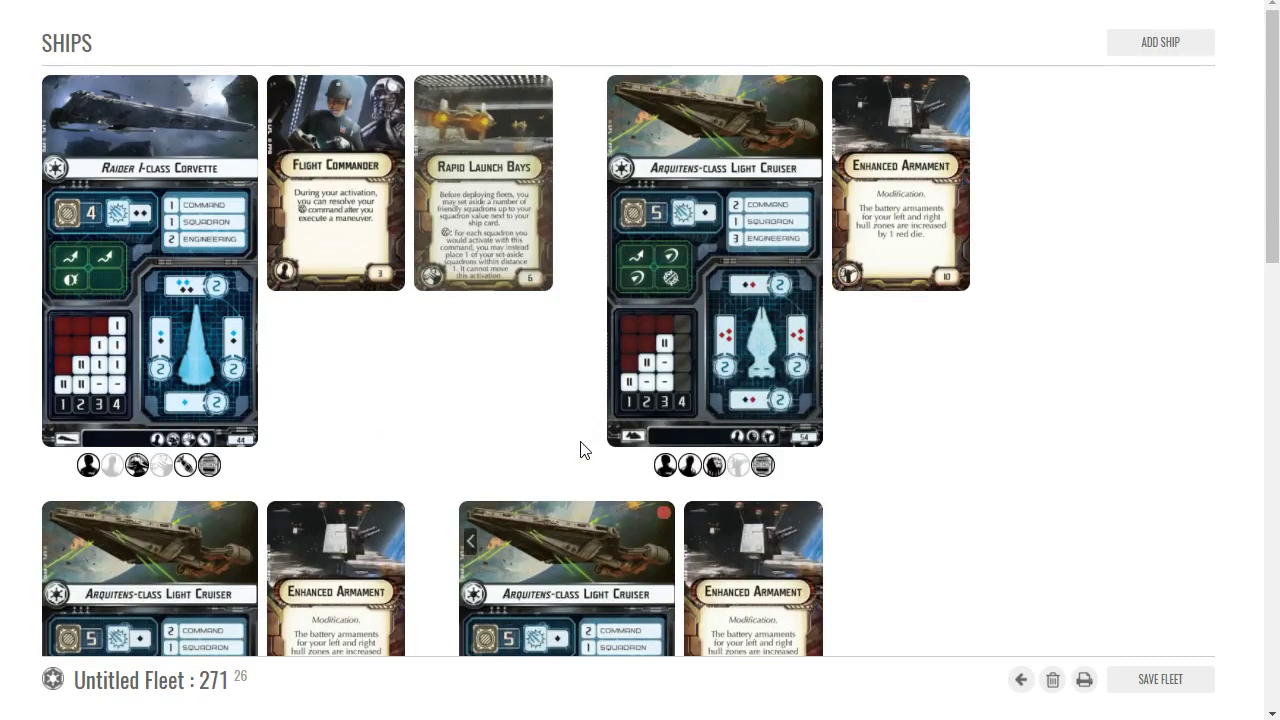
# Step: Browse the Raider's weapons-team upgrades and close them unchanged, leaving the fleet at 271 points
pyautogui.click(132, 458)
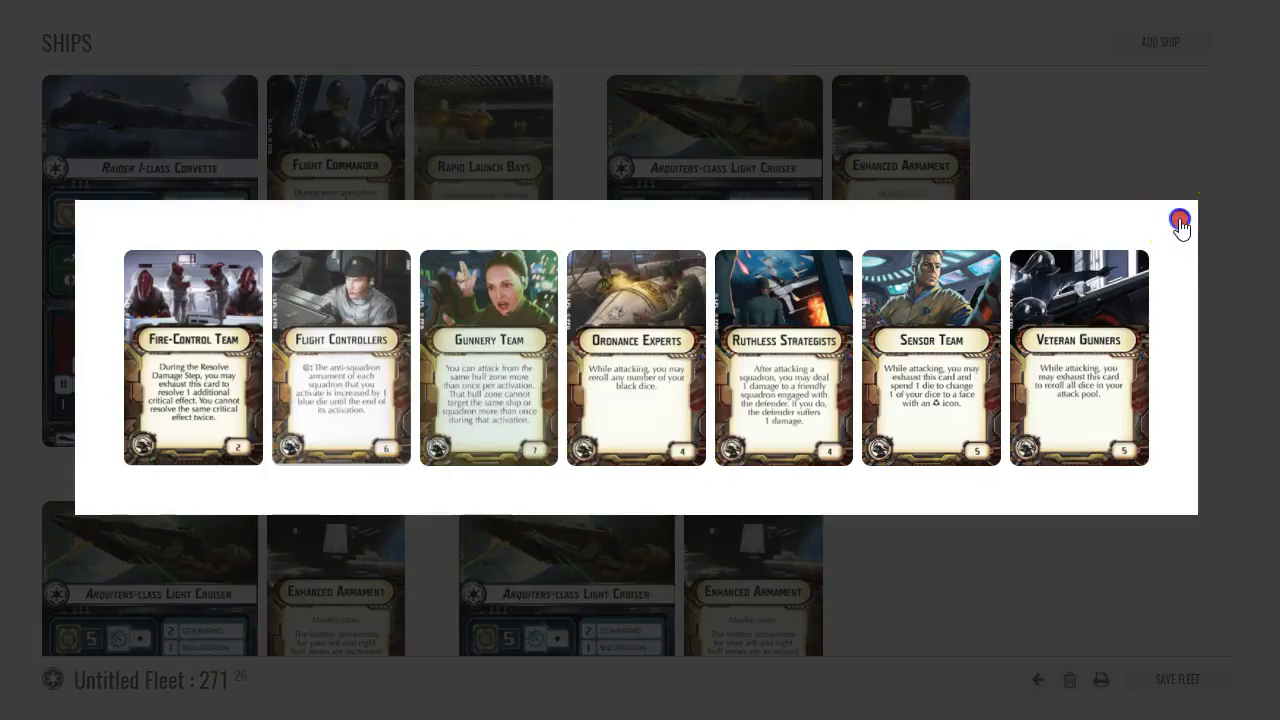
pyautogui.click(1180, 218)
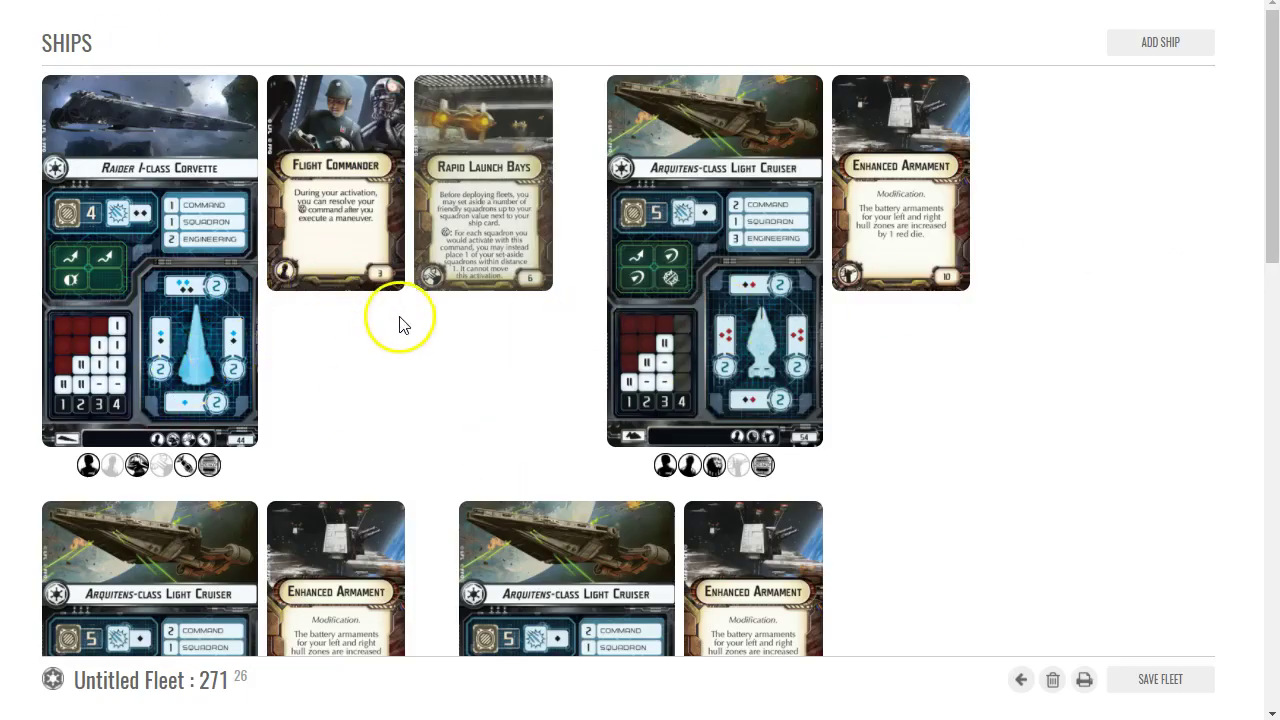
pyautogui.scroll(-1, 417, 354)
pyautogui.scroll(-2, 417, 354)
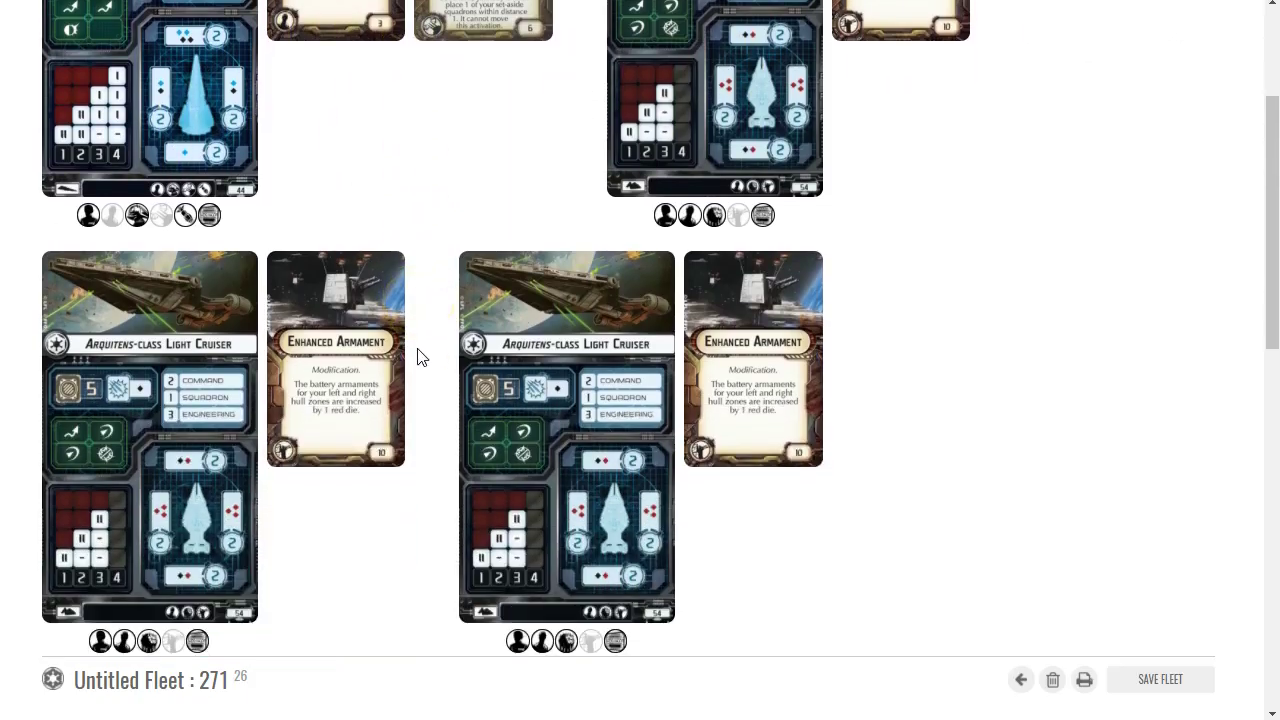
pyautogui.scroll(-2, 469, 316)
pyautogui.scroll(5, 466, 317)
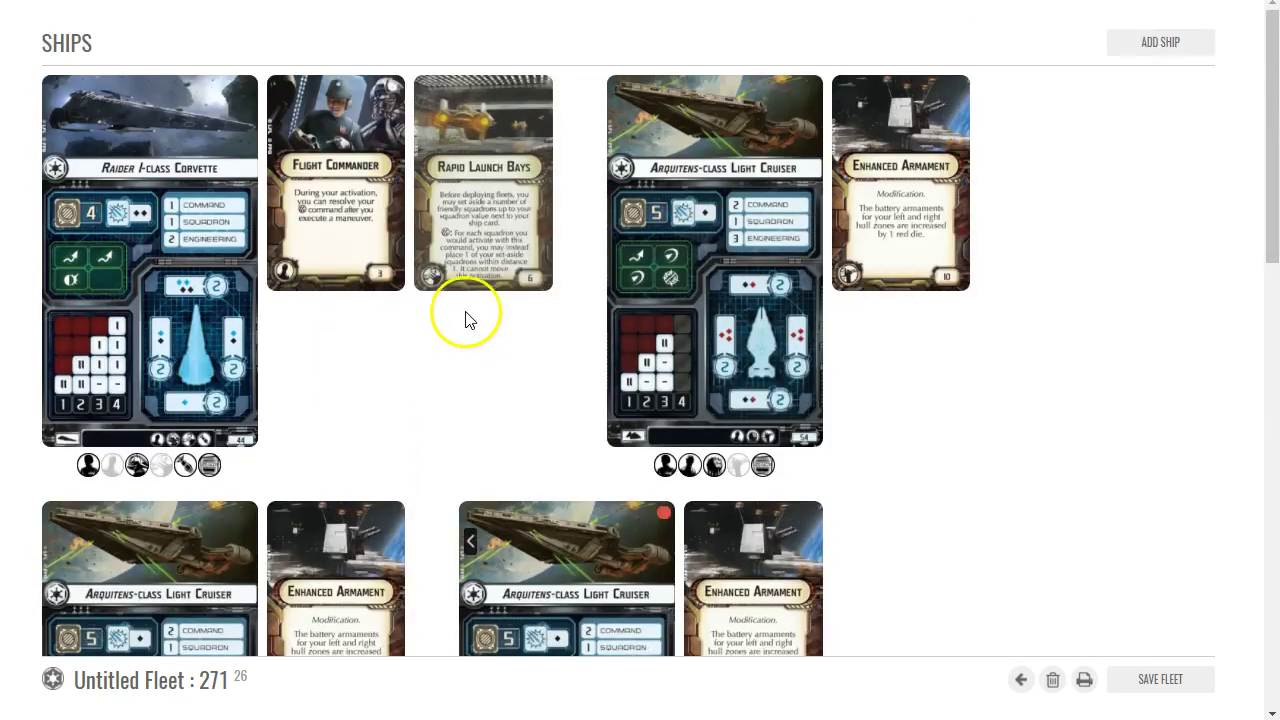
pyautogui.scroll(-1, 471, 323)
pyautogui.scroll(1, 220, 232)
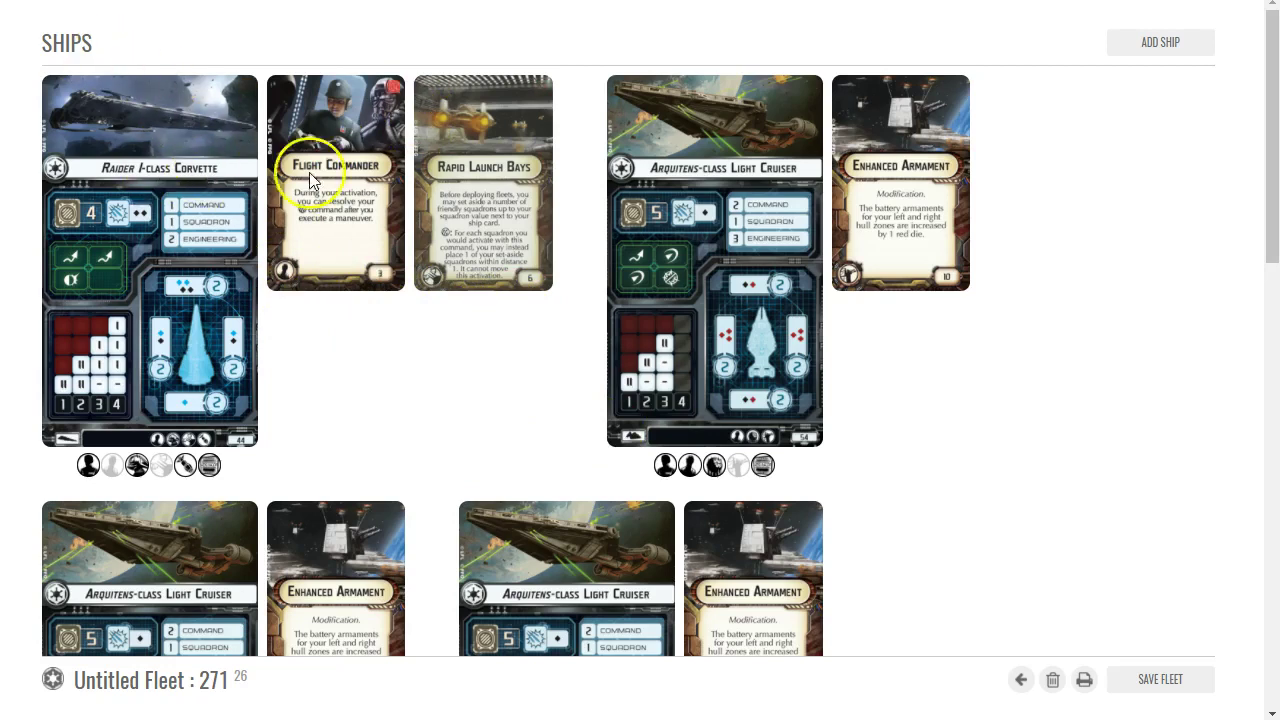
pyautogui.moveTo(190, 210)
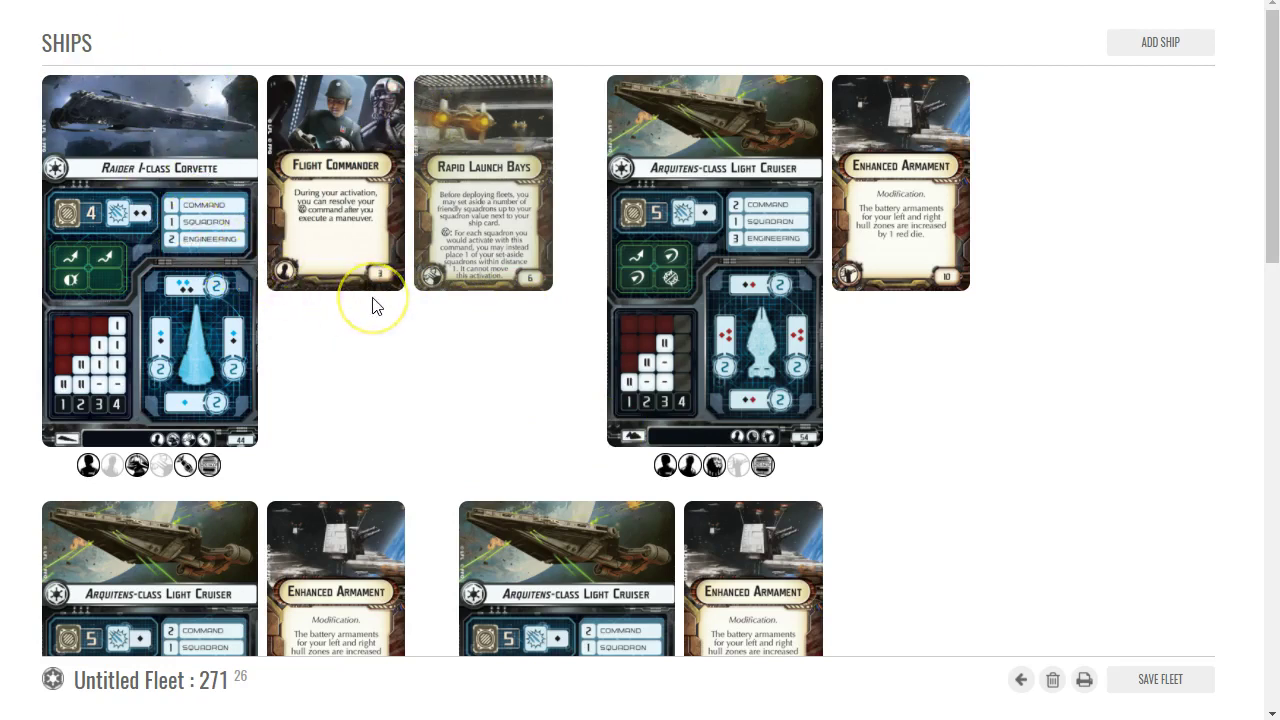
pyautogui.scroll(-1, 372, 306)
pyautogui.scroll(-3, 357, 405)
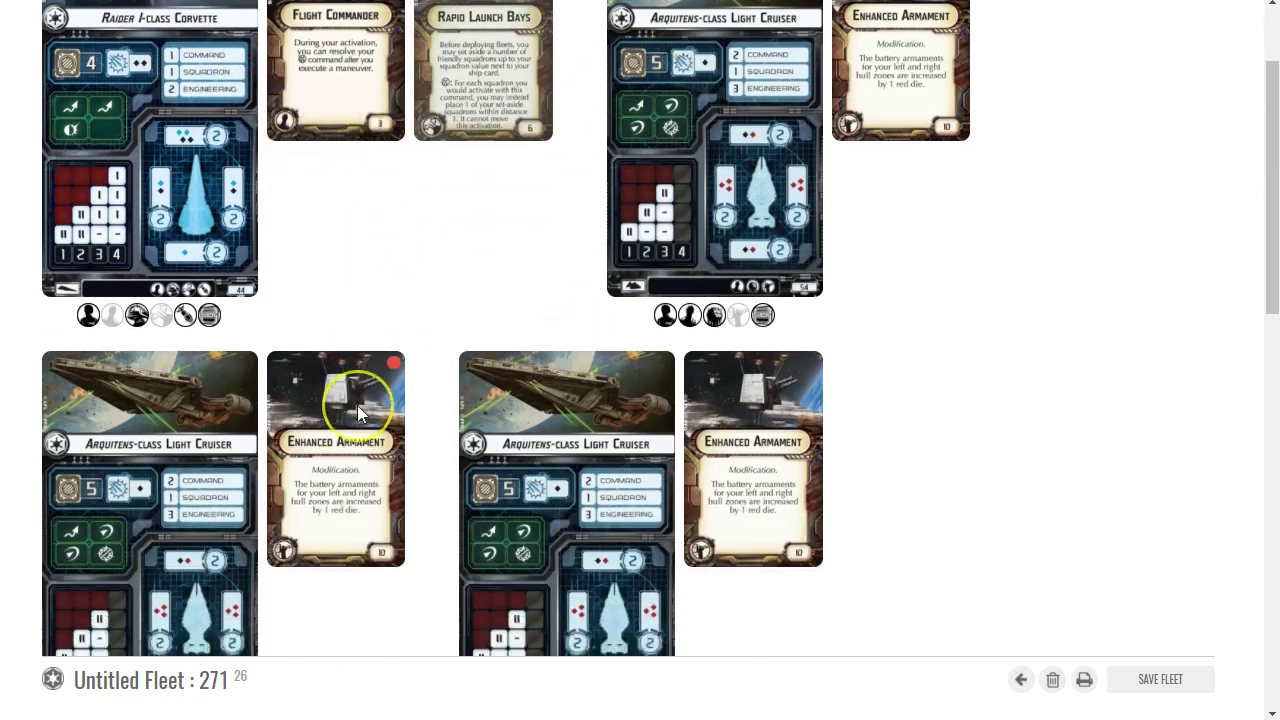
pyautogui.scroll(4, 386, 406)
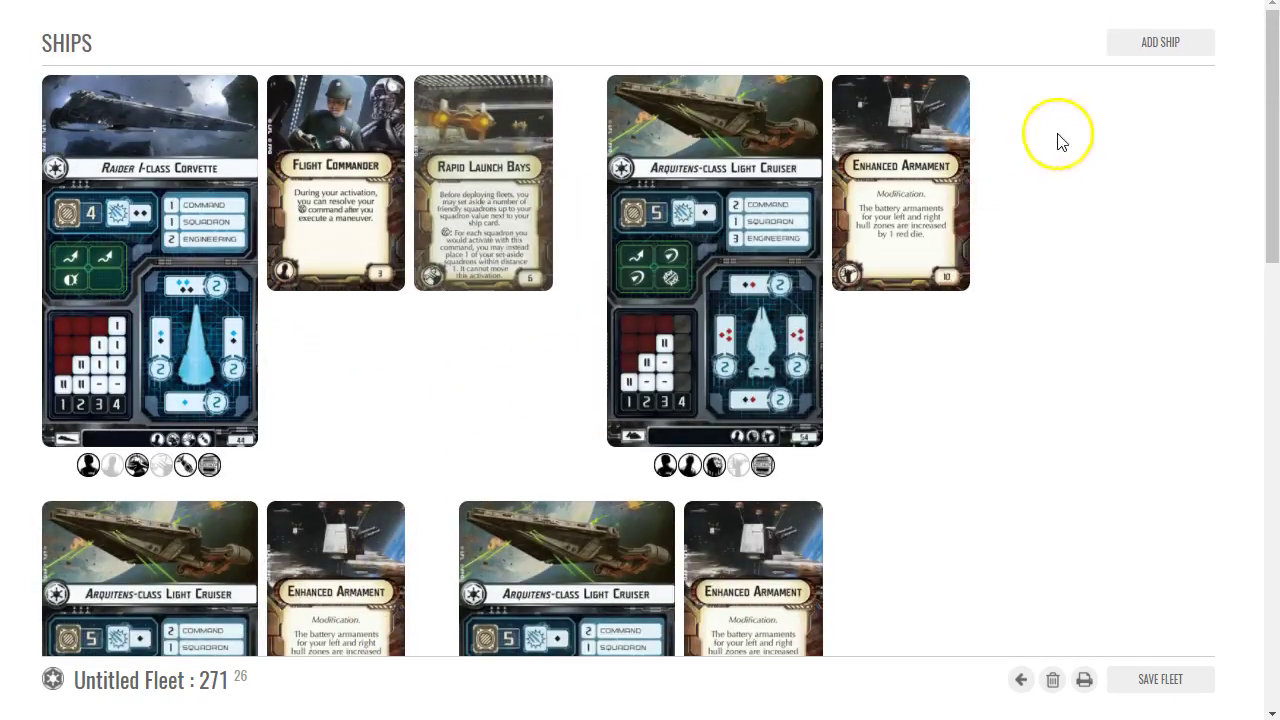
# Step: Add Gozanti-class Assault Carriers from the ship grid, for a 299-point fleet
pyautogui.click(1149, 51)
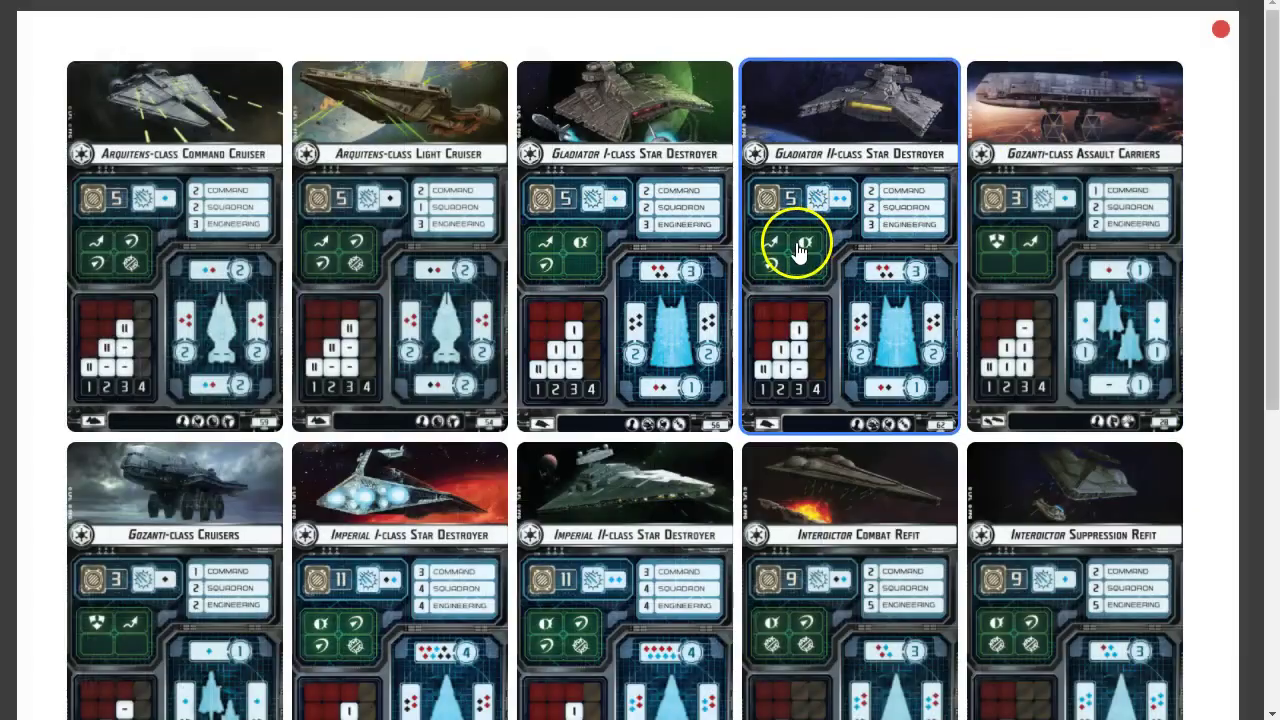
pyautogui.scroll(-5, 733, 268)
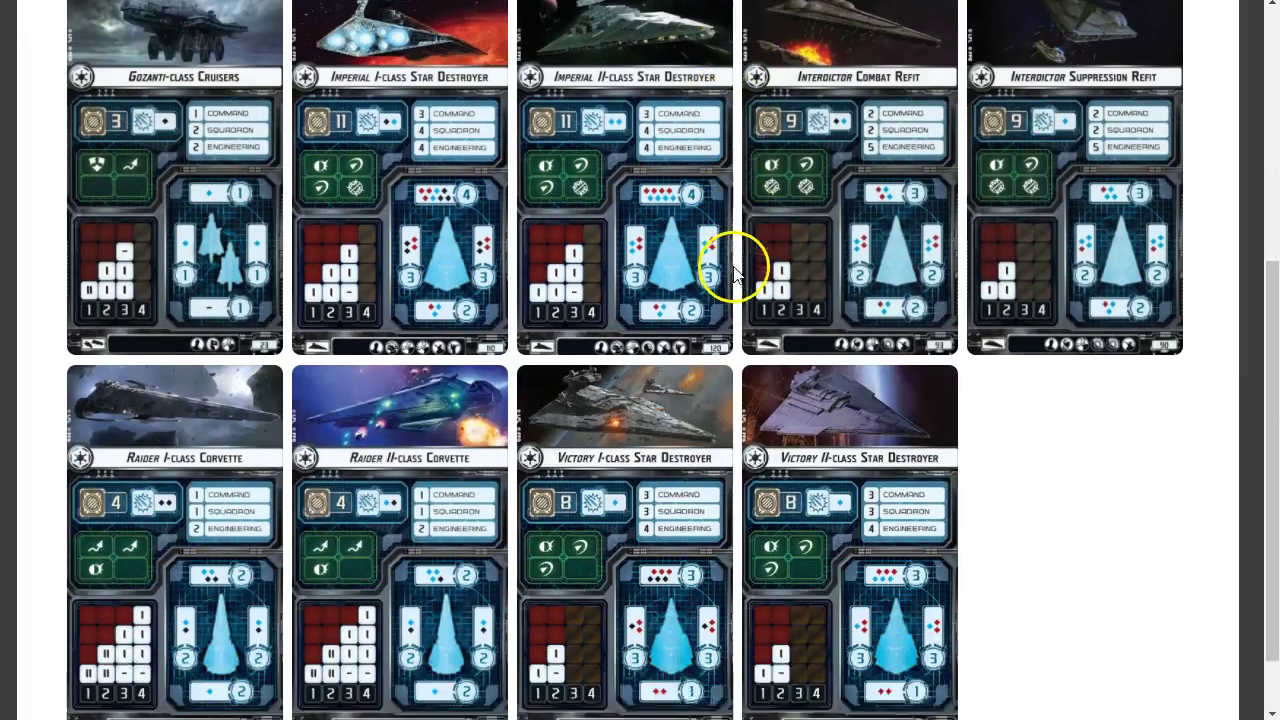
pyautogui.scroll(6, 822, 316)
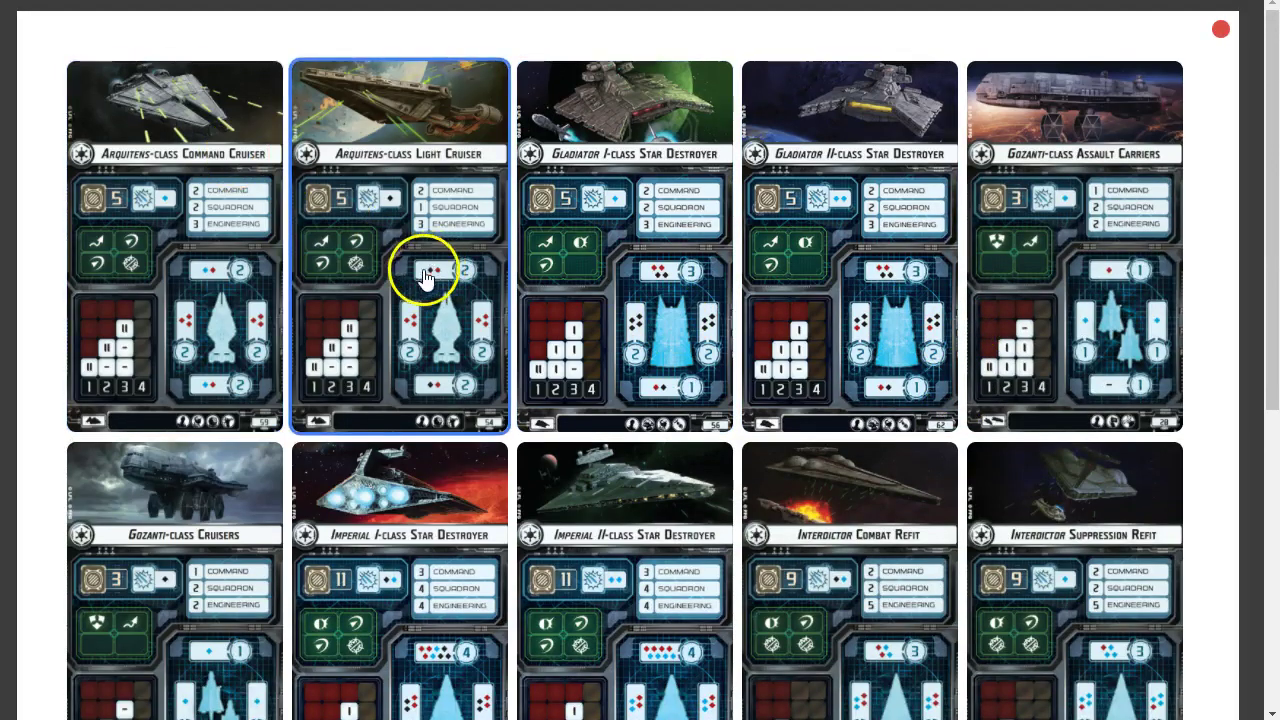
pyautogui.scroll(-1, 425, 275)
pyautogui.scroll(-2, 620, 265)
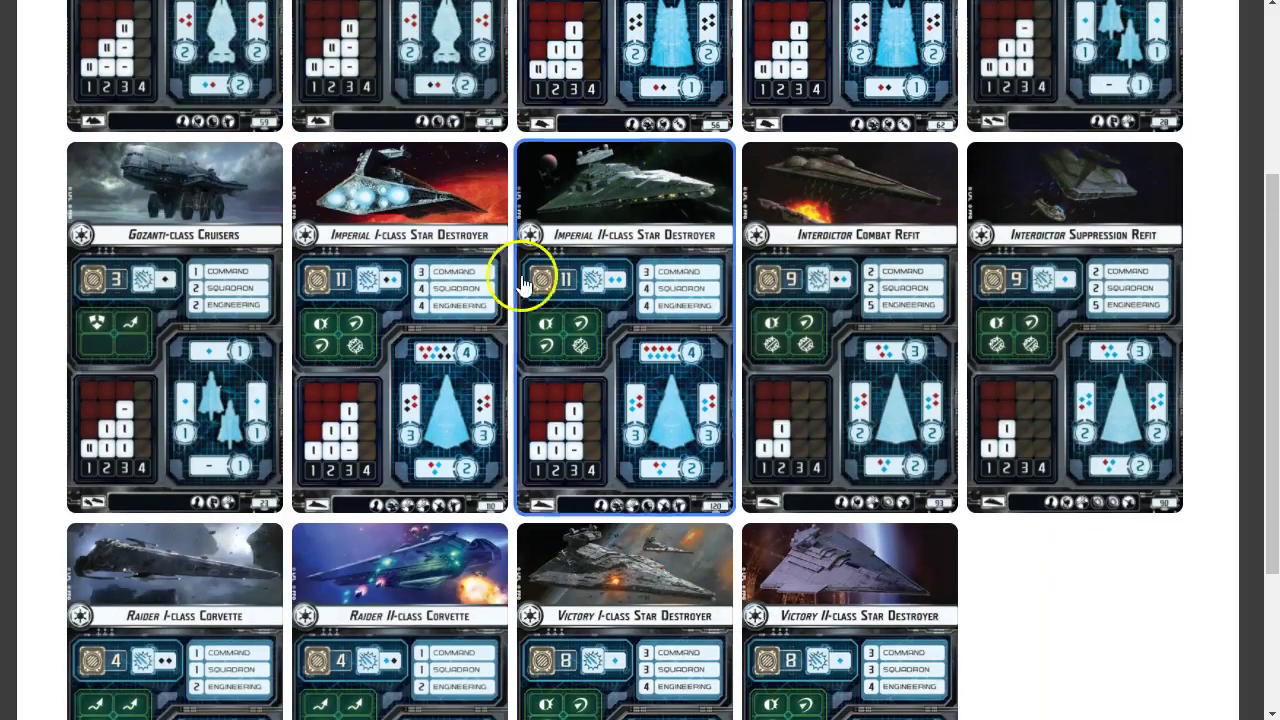
pyautogui.scroll(3, 520, 285)
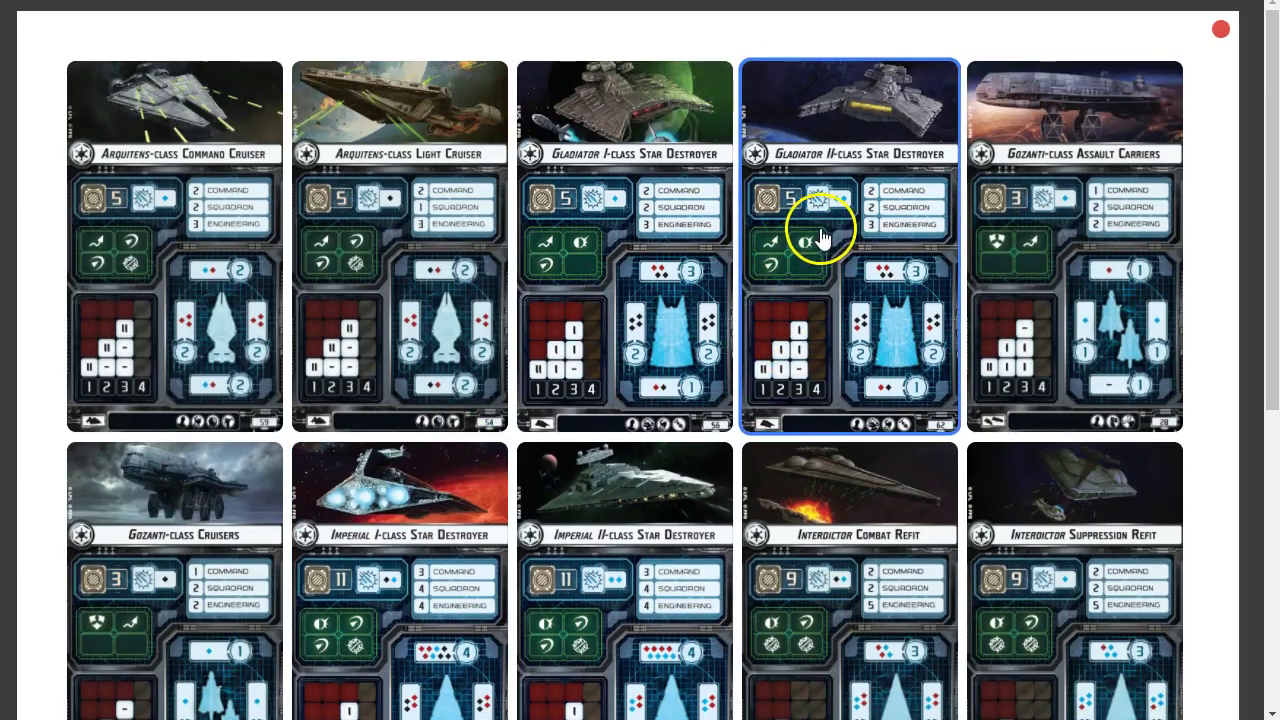
pyautogui.click(1090, 340)
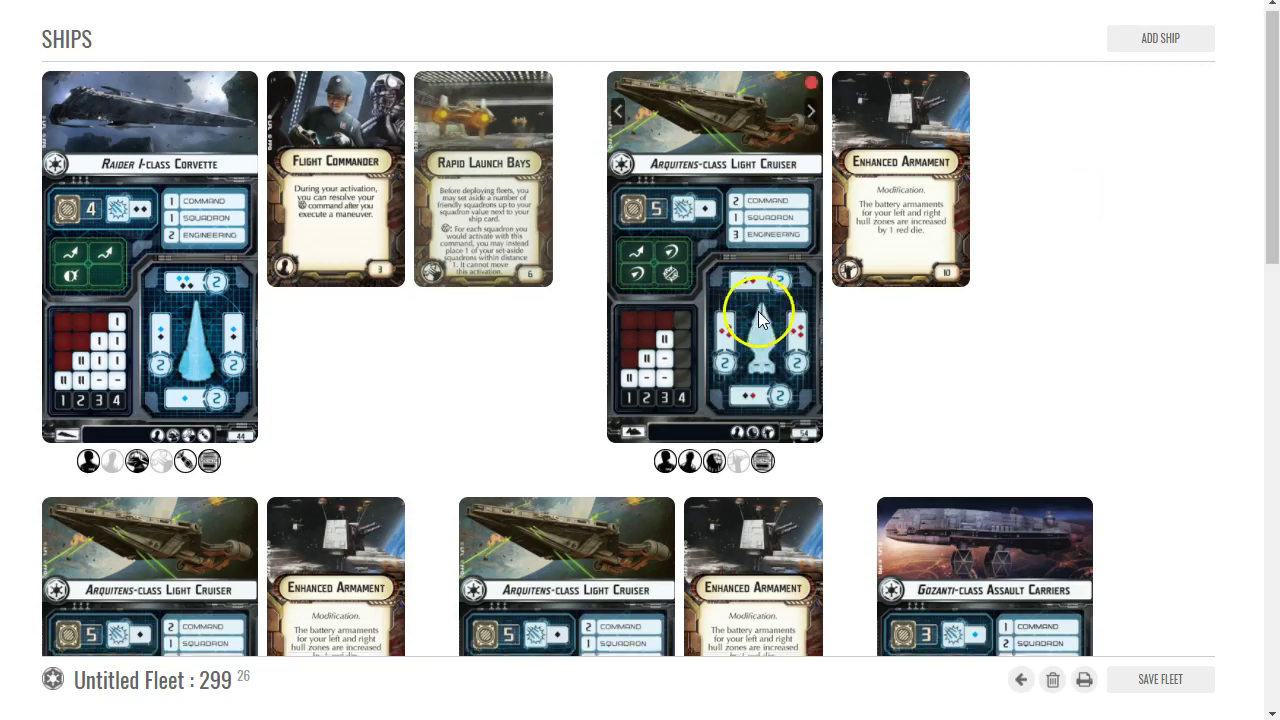
pyautogui.scroll(-2, 1023, 309)
pyautogui.scroll(-1, 1065, 188)
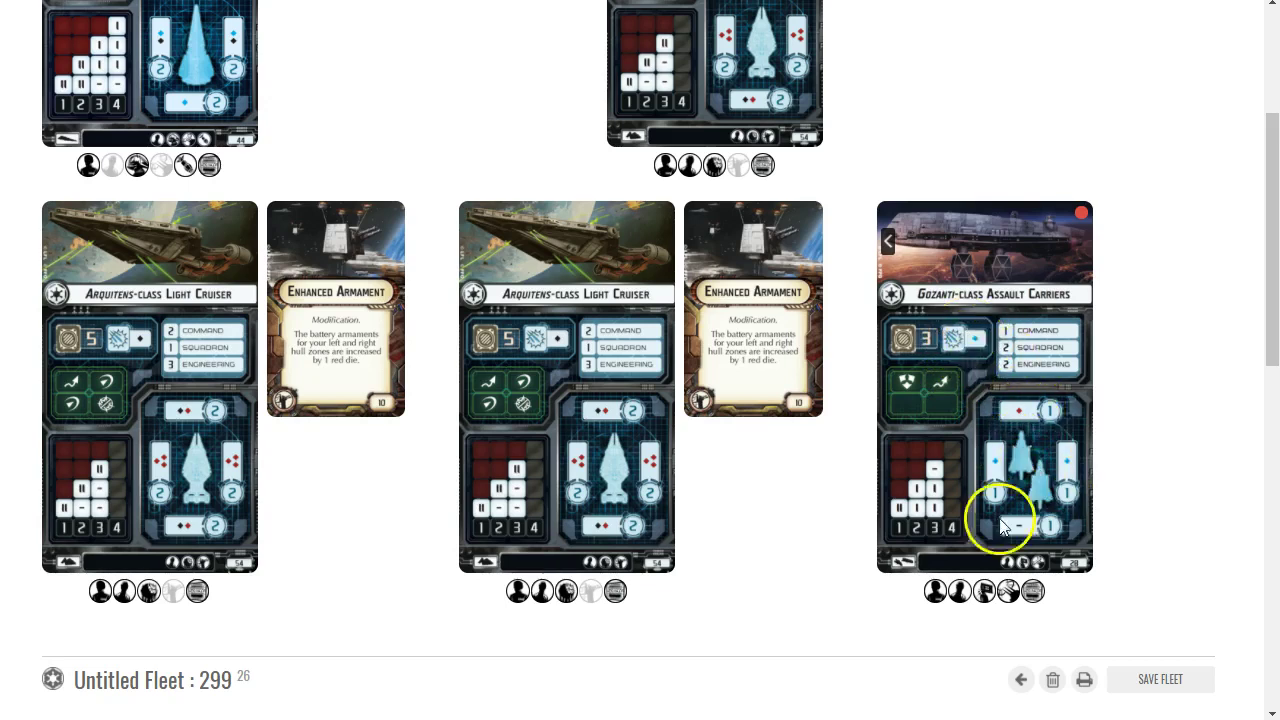
# Step: Assign Darth Vader as the Gozanti's commander, lifting the fleet to 335 points
pyautogui.click(935, 591)
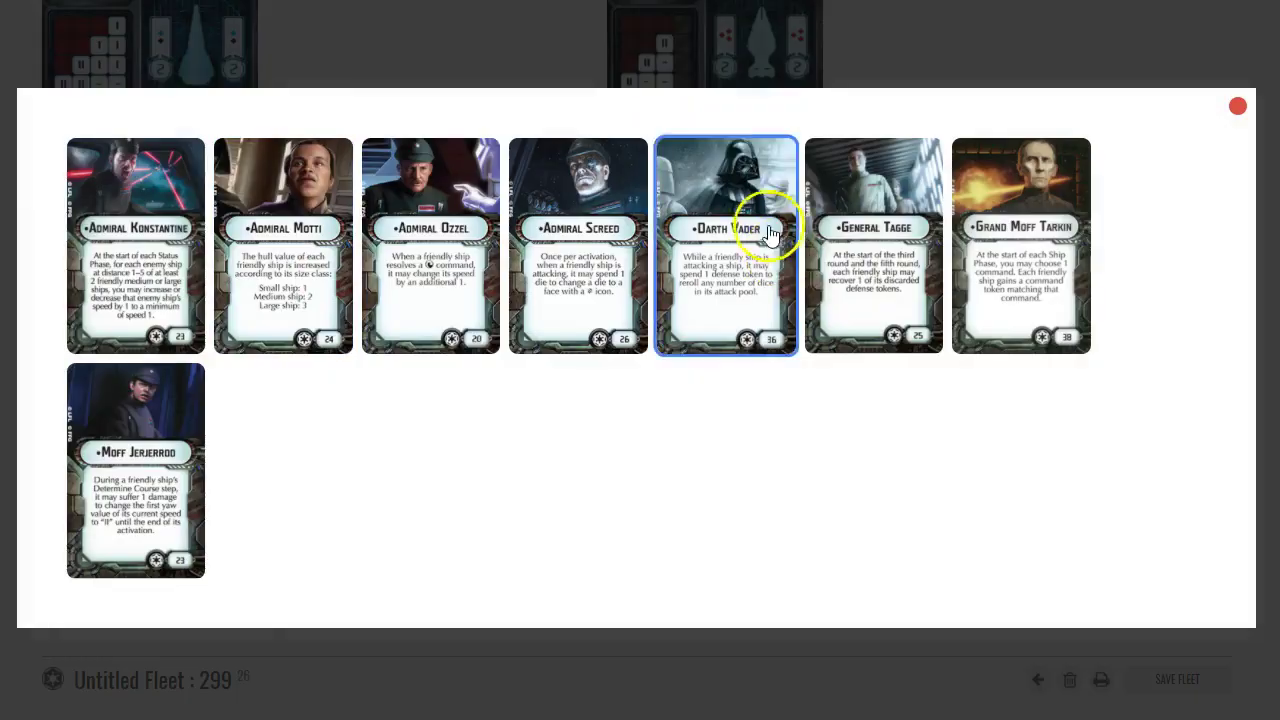
pyautogui.click(765, 230)
pyautogui.scroll(-4, 662, 342)
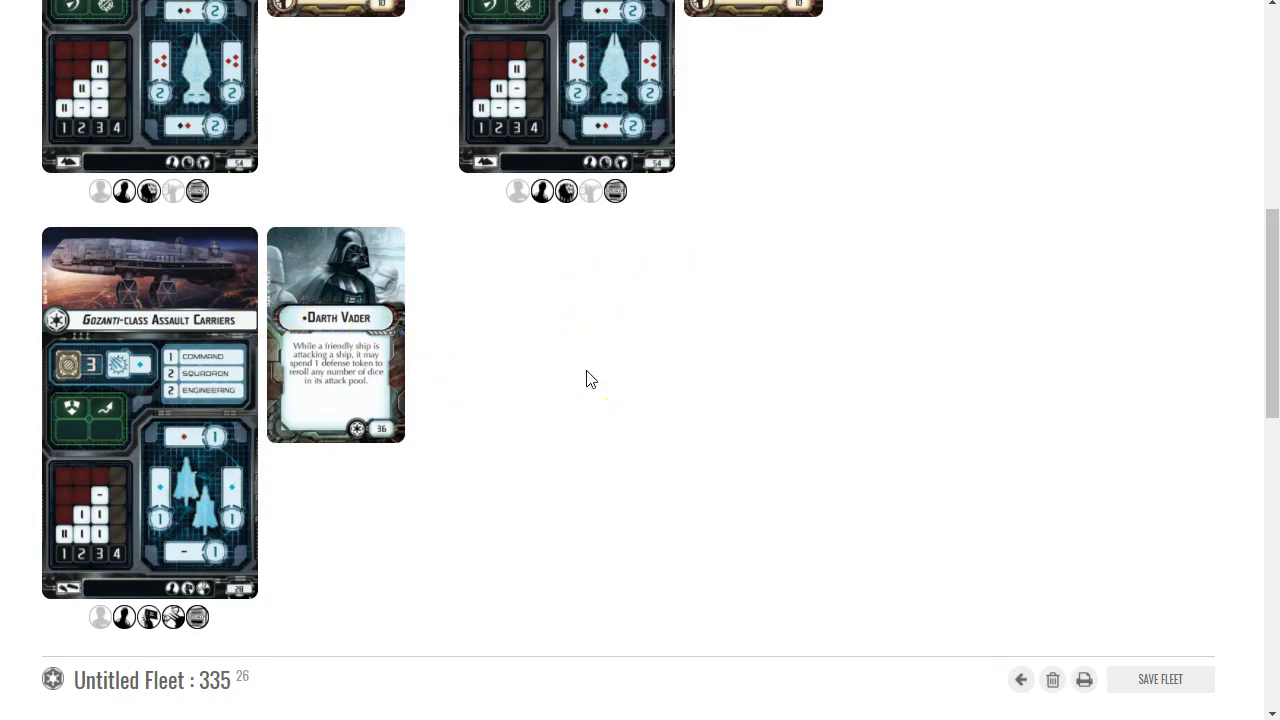
pyautogui.scroll(3, 563, 391)
pyautogui.scroll(-2, 563, 400)
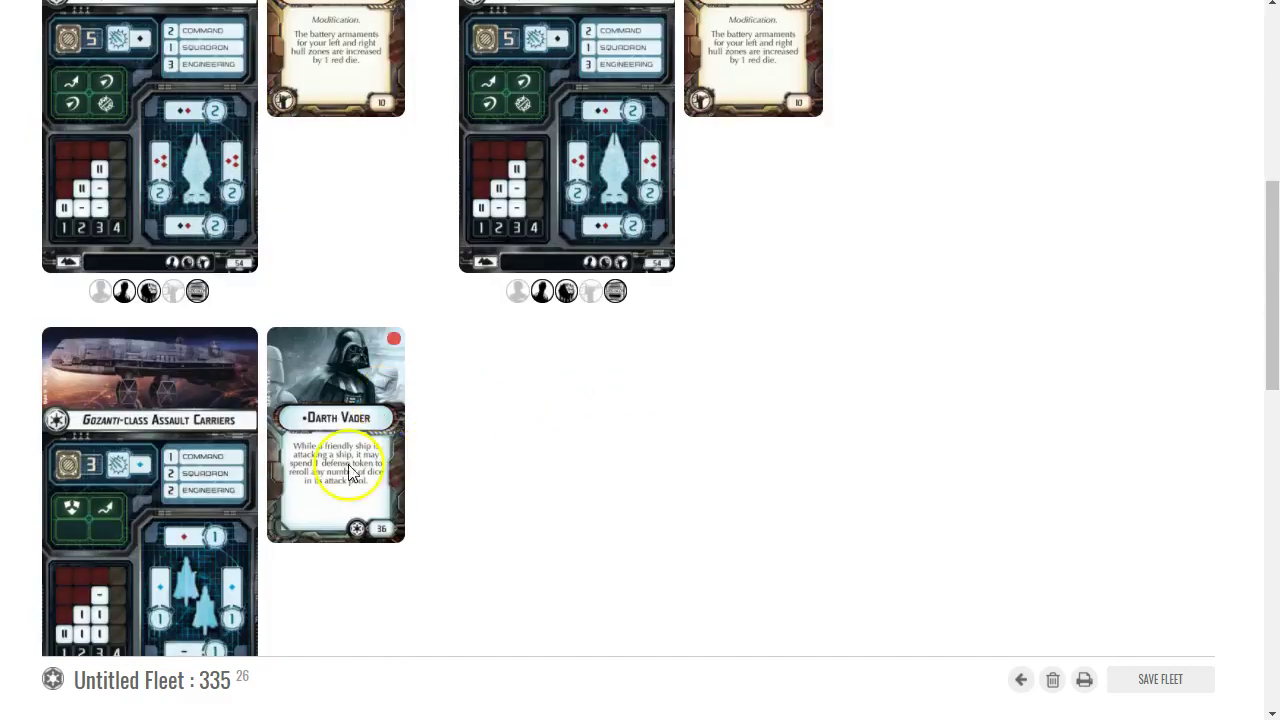
pyautogui.scroll(-1, 296, 507)
pyautogui.scroll(-1, 296, 507)
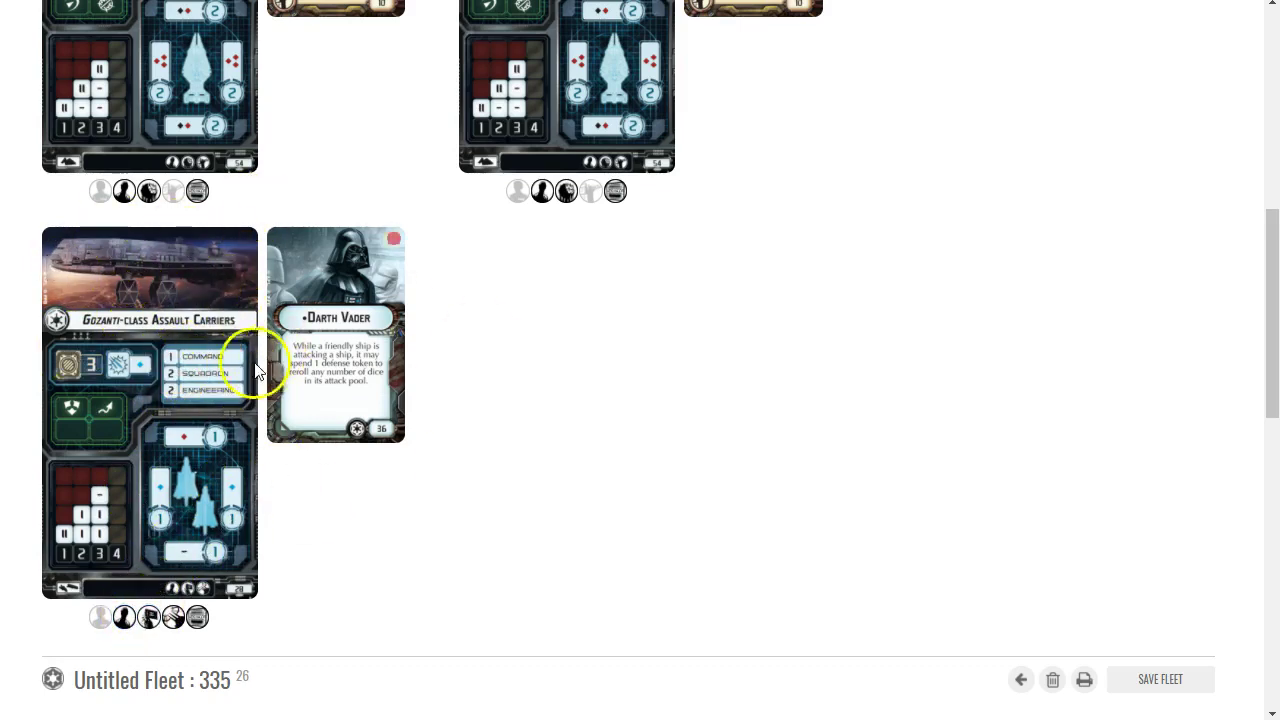
# Step: Add the Minister Tua officer and Electronic Countermeasures retrofit to the Gozanti, totalling 344 points
pyautogui.click(124, 618)
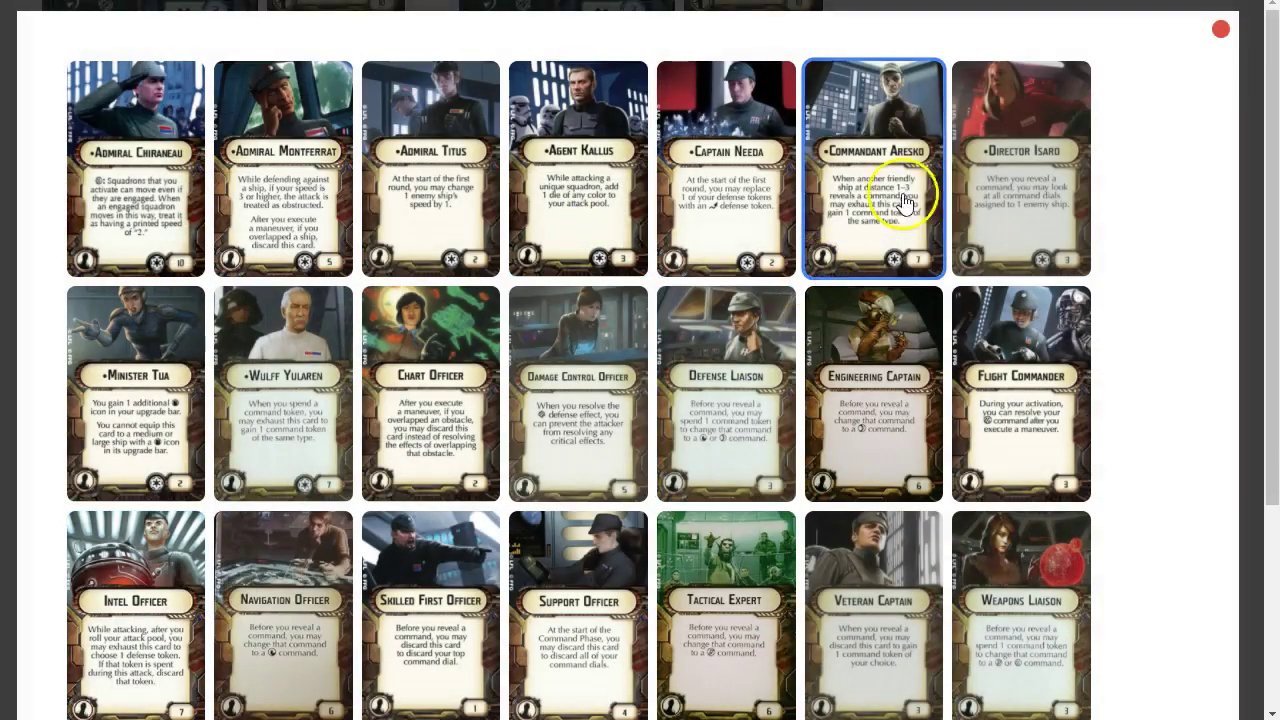
pyautogui.click(177, 400)
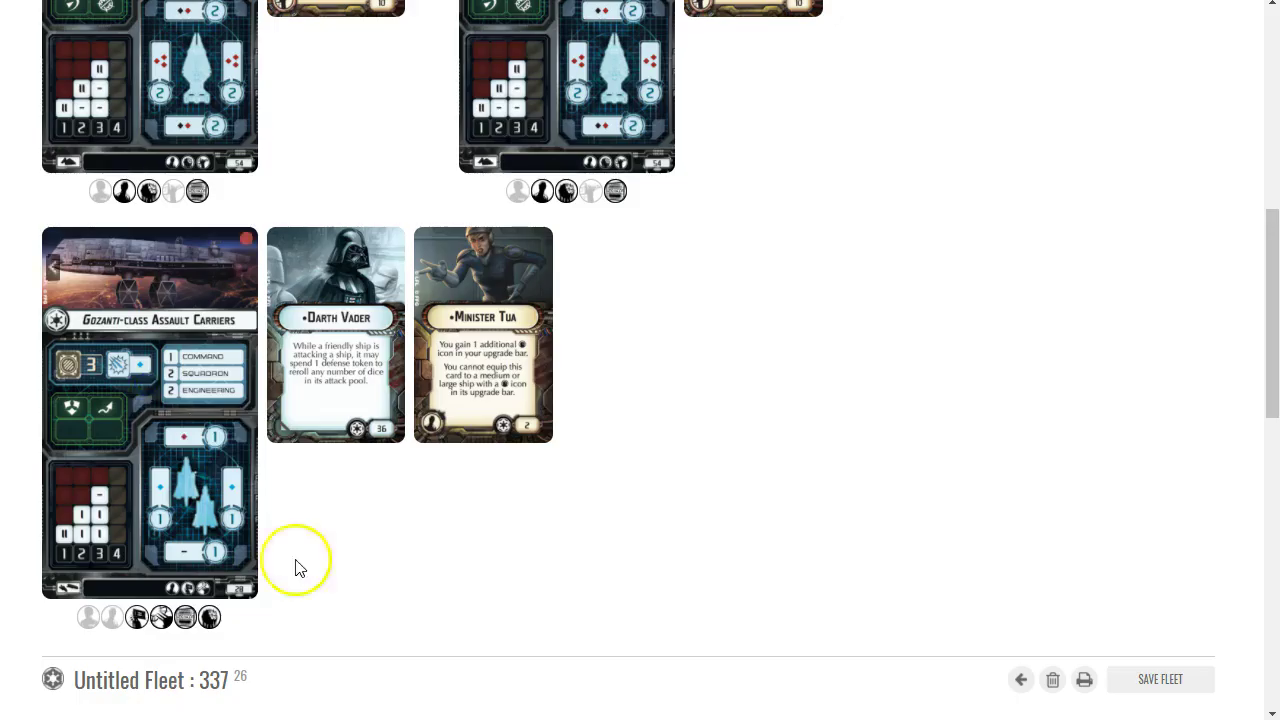
pyautogui.click(210, 620)
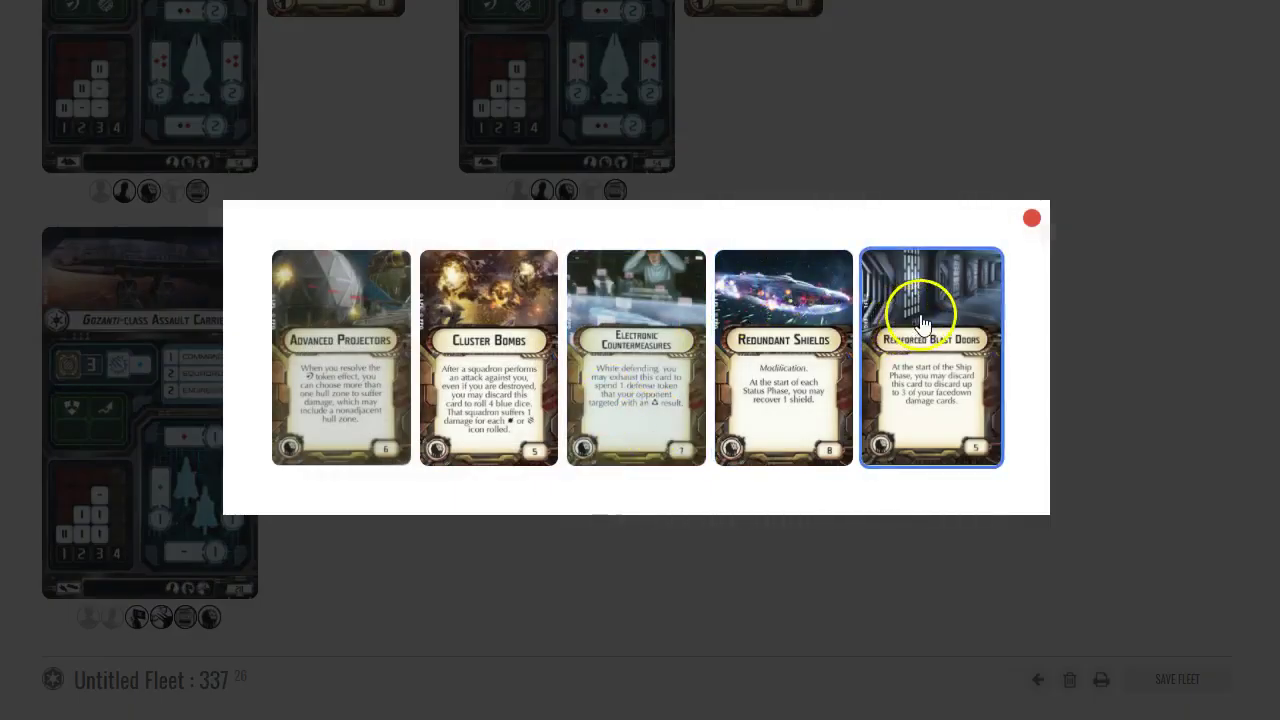
pyautogui.click(657, 344)
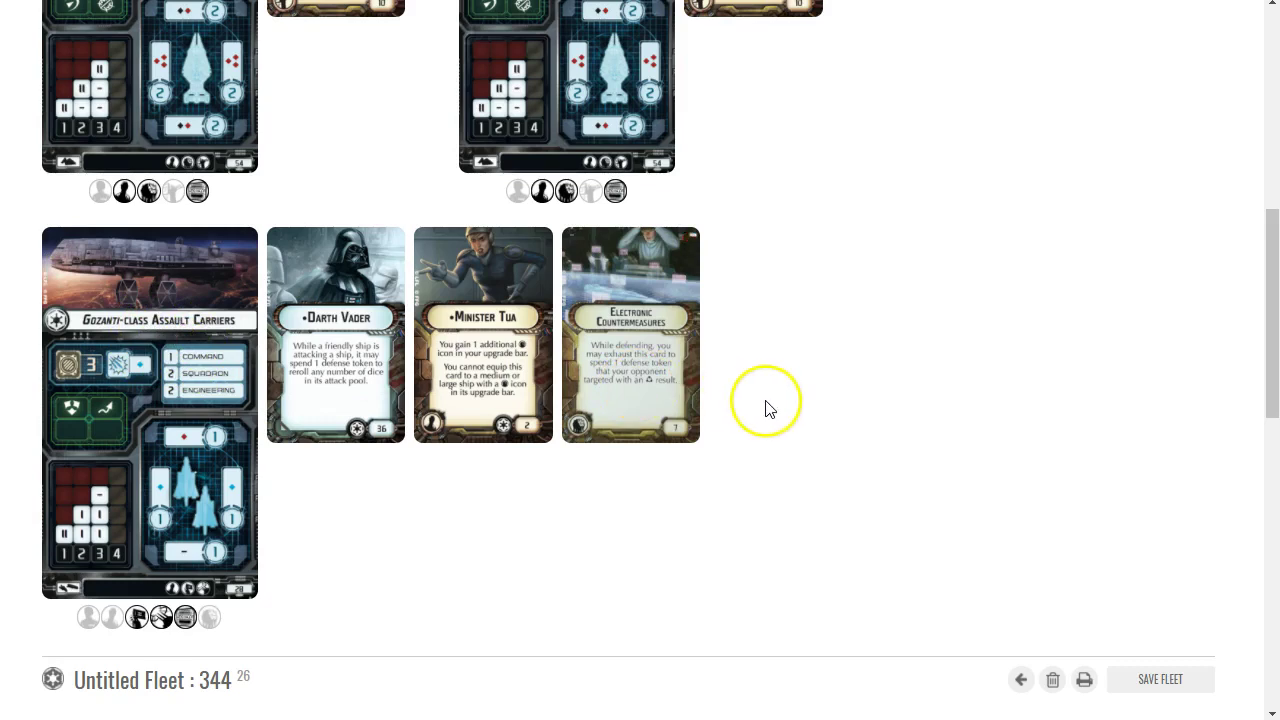
pyautogui.scroll(7, 600, 375)
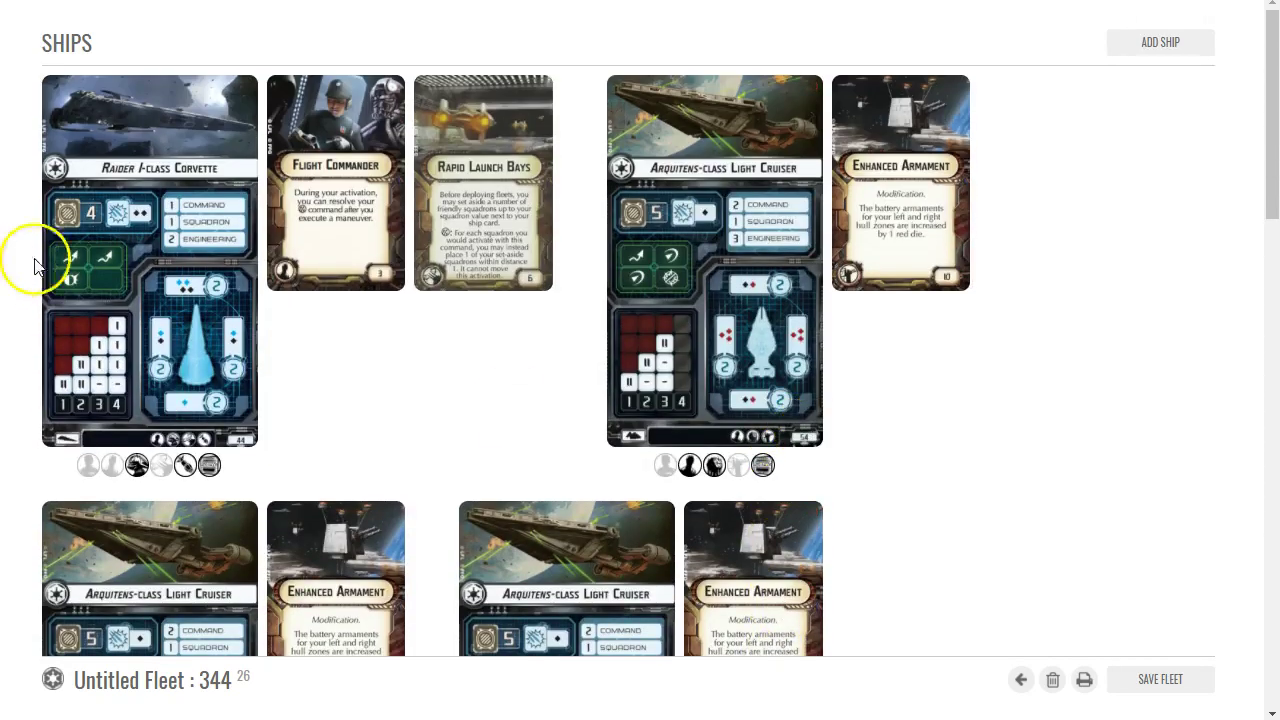
pyautogui.scroll(-10, 607, 301)
pyautogui.scroll(10, 610, 300)
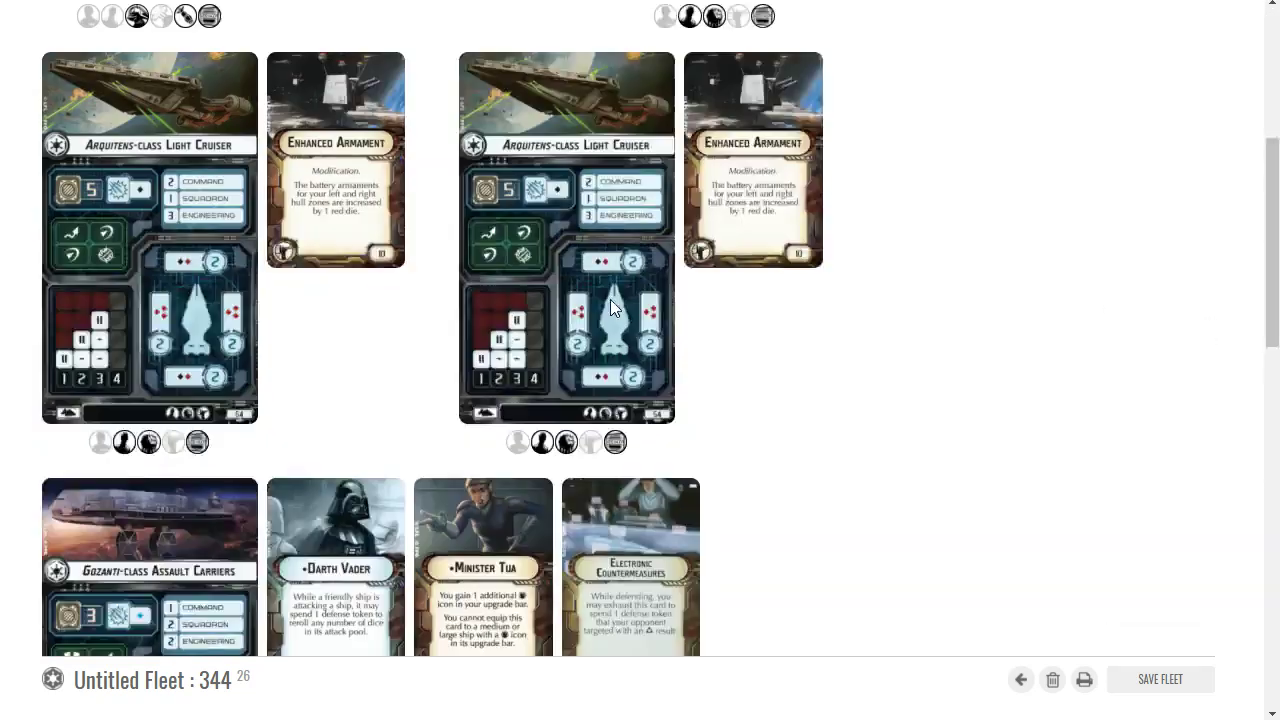
pyautogui.scroll(-3, 700, 237)
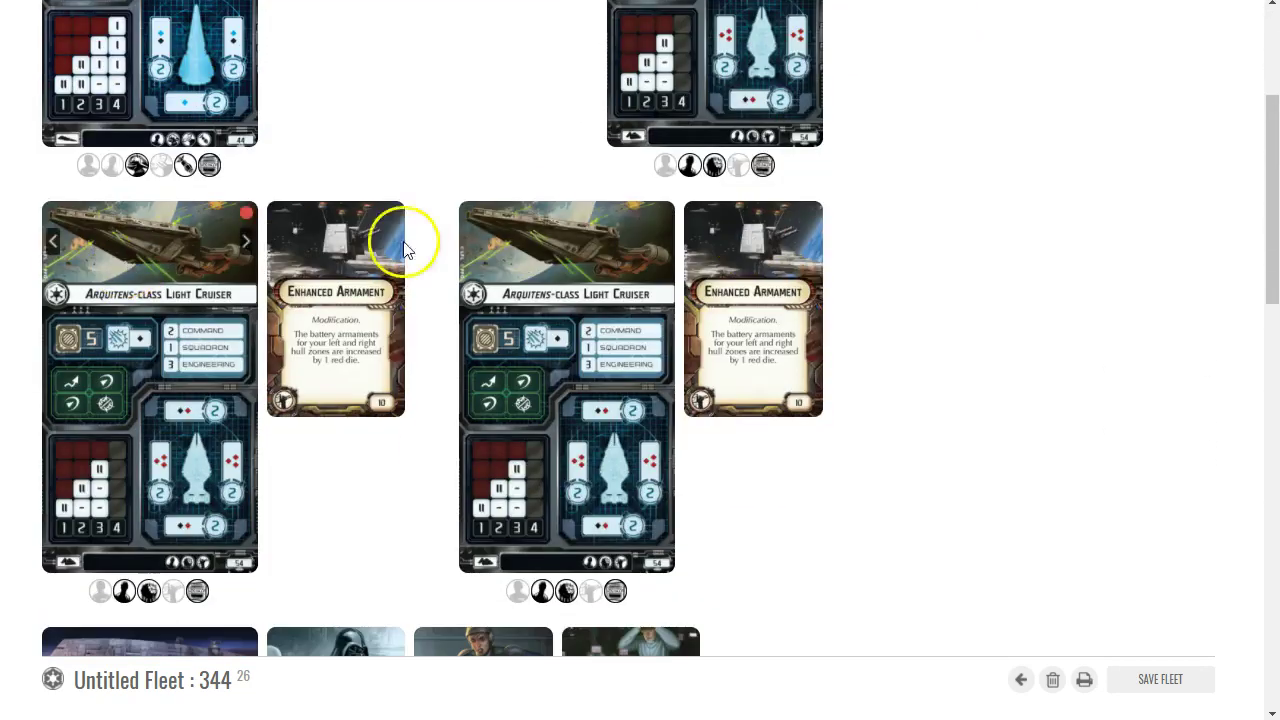
pyautogui.scroll(-3, 592, 248)
pyautogui.scroll(-3, 700, 320)
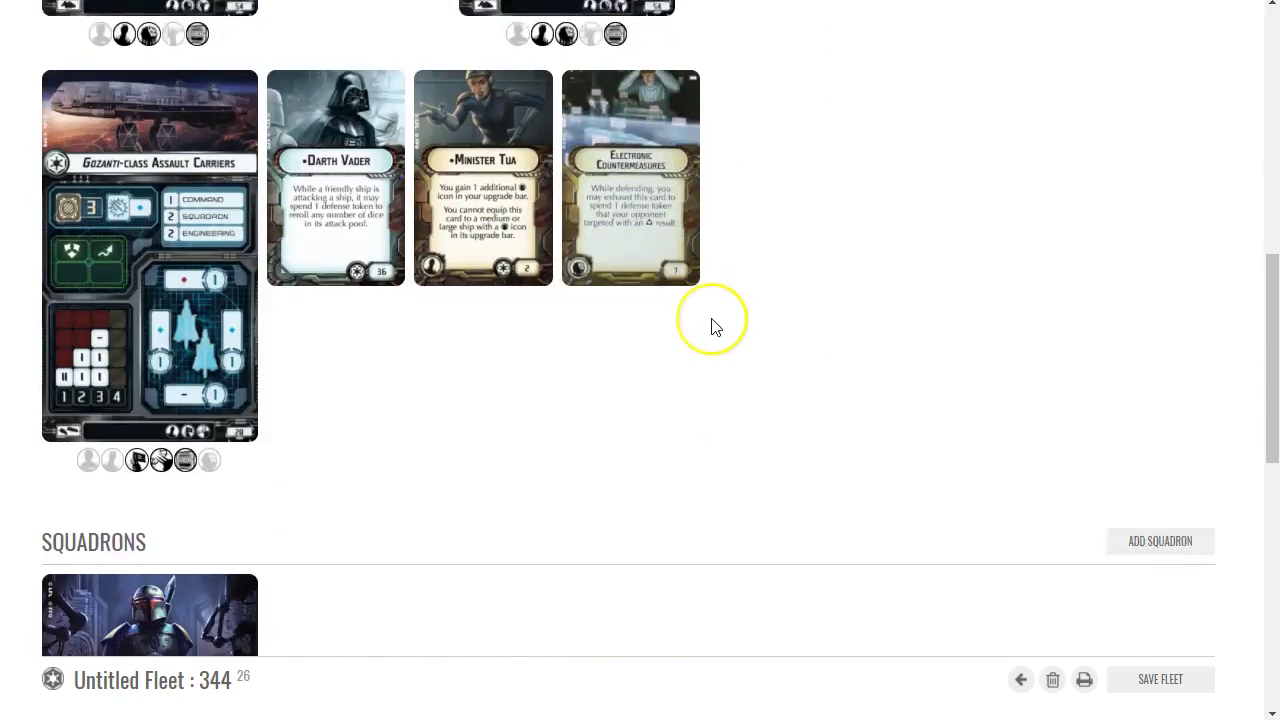
pyautogui.scroll(-1, 714, 325)
pyautogui.scroll(8, 714, 327)
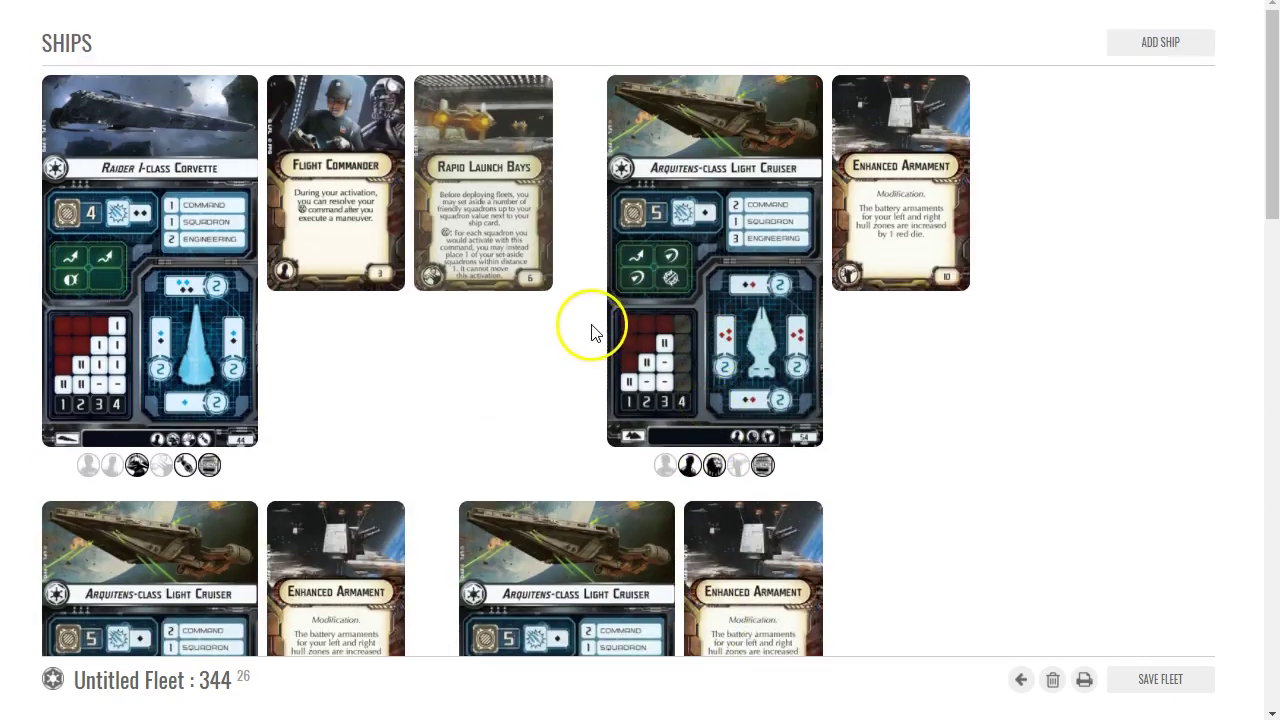
pyautogui.scroll(-10, 591, 325)
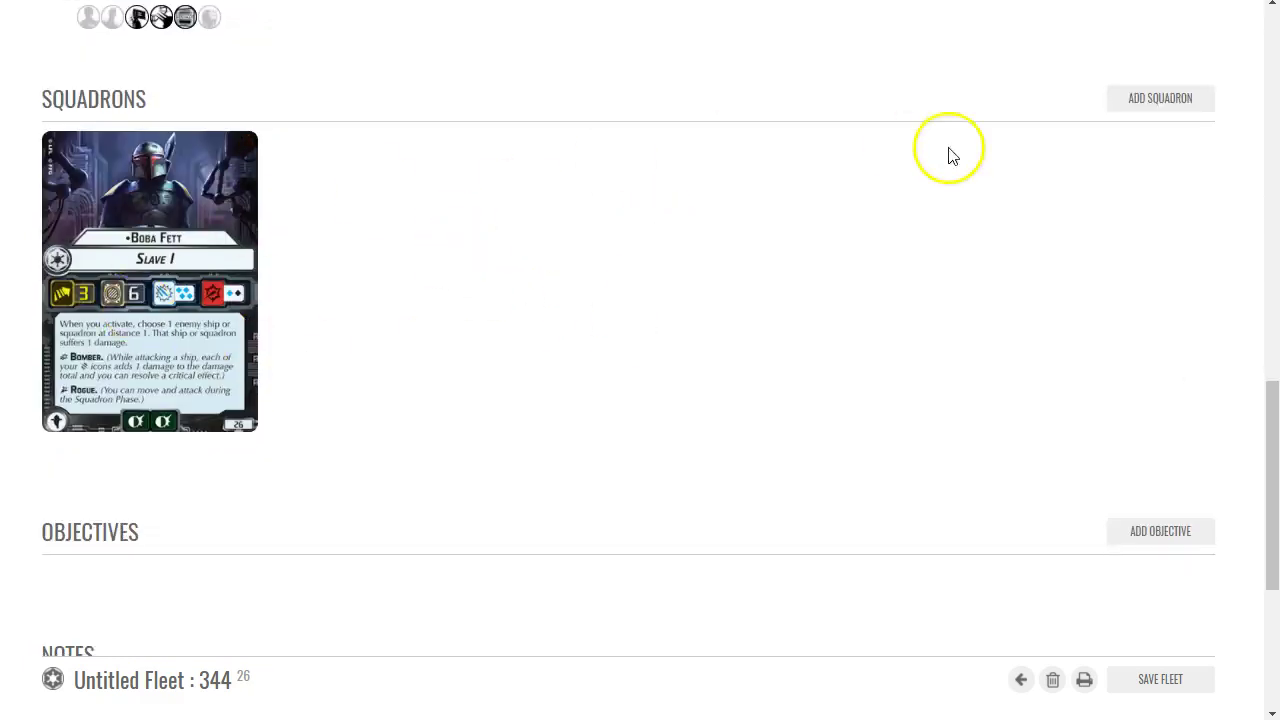
pyautogui.scroll(9, 714, 243)
pyautogui.scroll(-2, 1220, 437)
pyautogui.scroll(-1, 1140, 390)
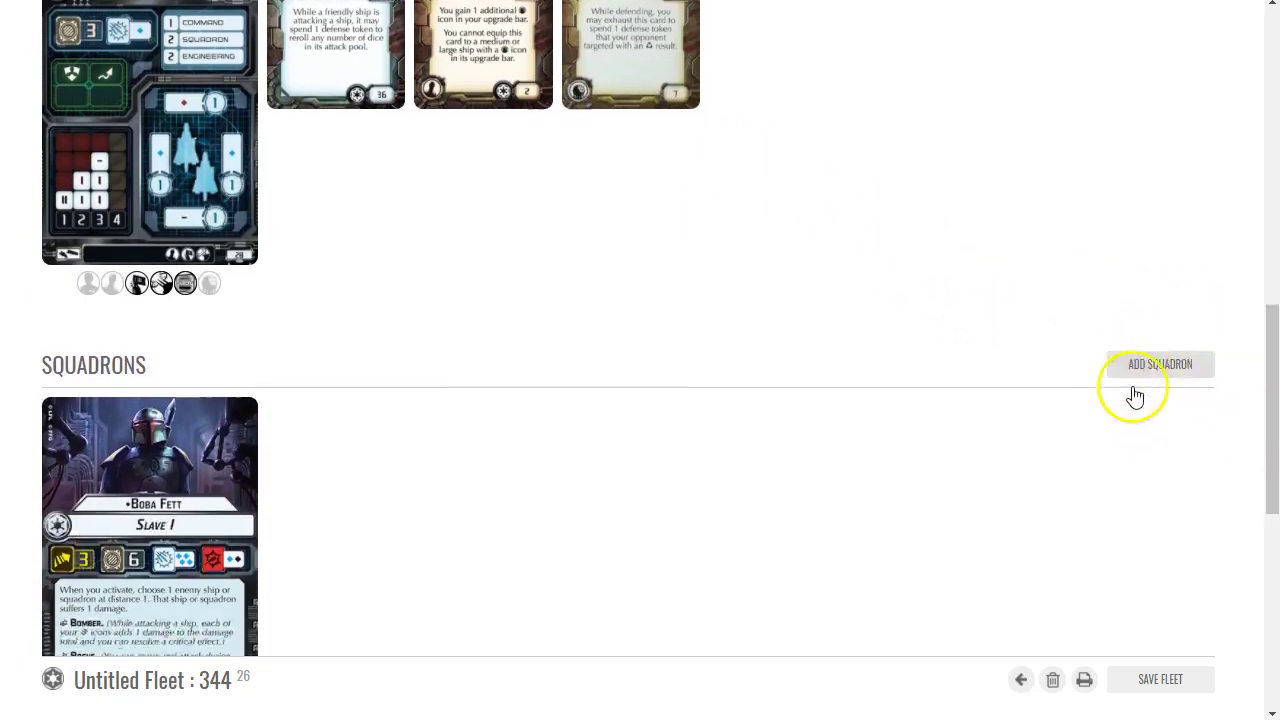
pyautogui.scroll(6, 960, 346)
pyautogui.scroll(5, 963, 350)
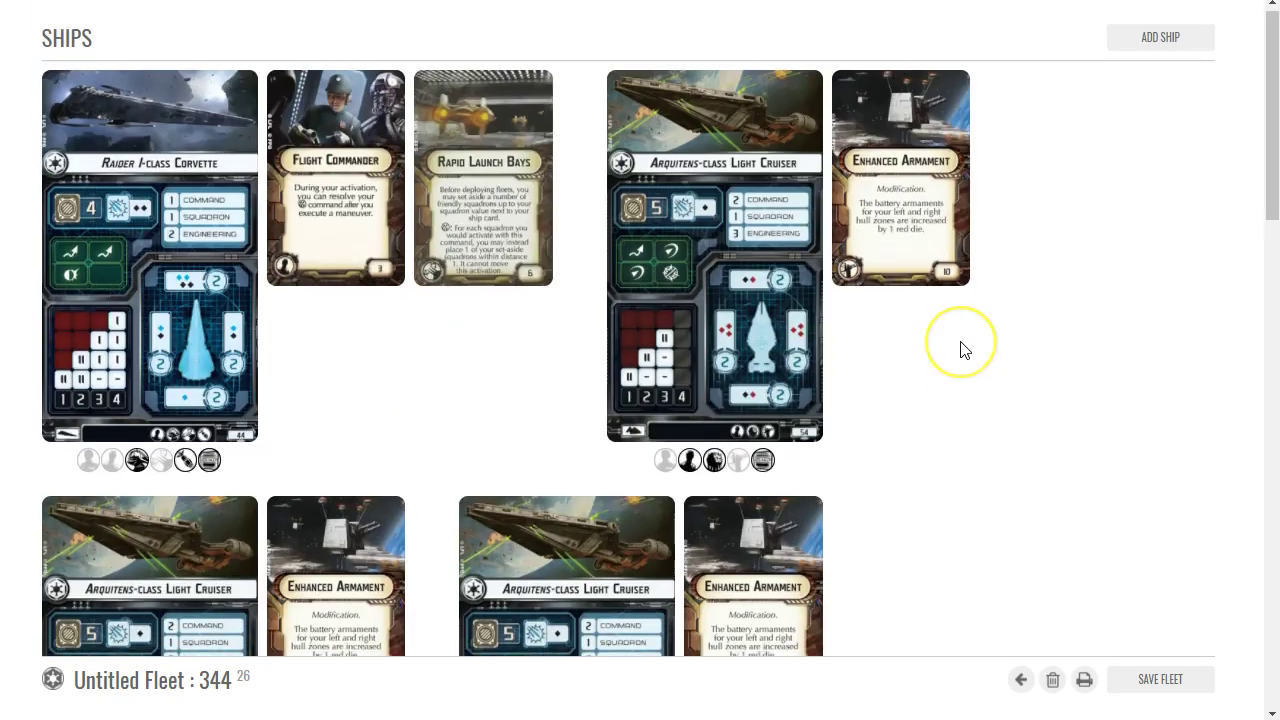
# Step: Add Gozanti-class Cruisers to the fleet as a trial
pyautogui.click(1178, 36)
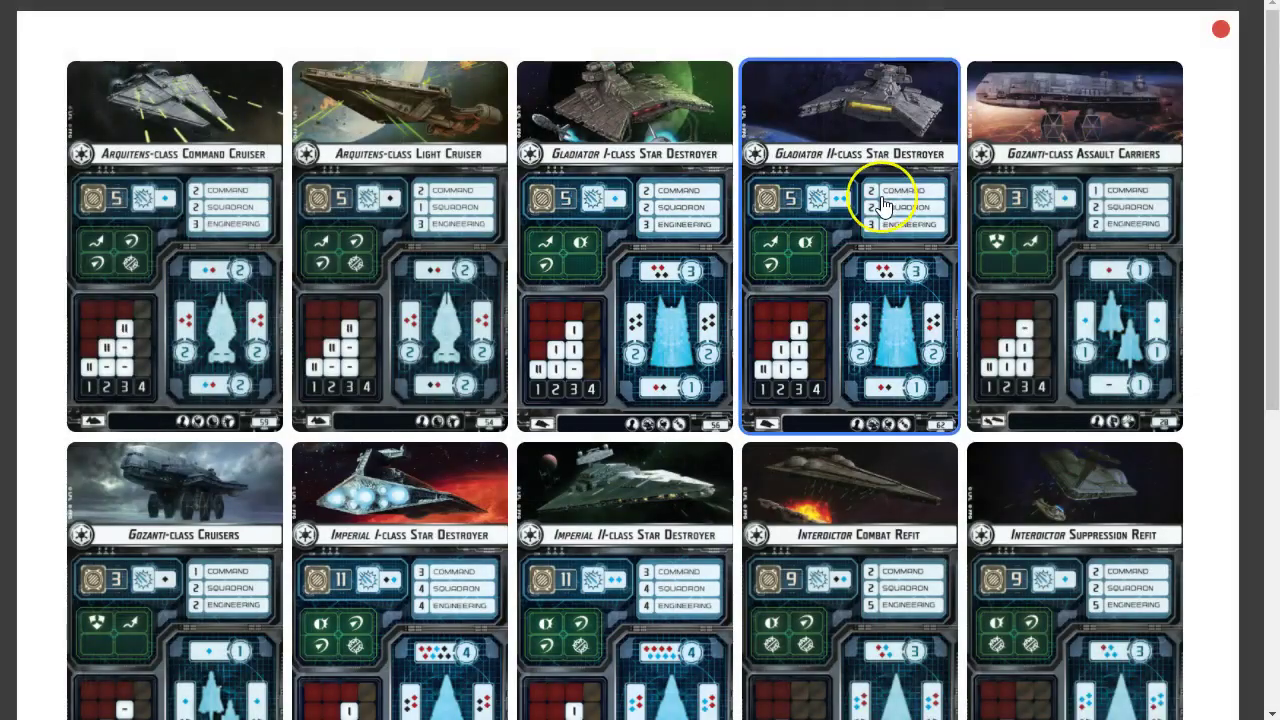
pyautogui.scroll(-6, 880, 200)
pyautogui.scroll(6, 880, 205)
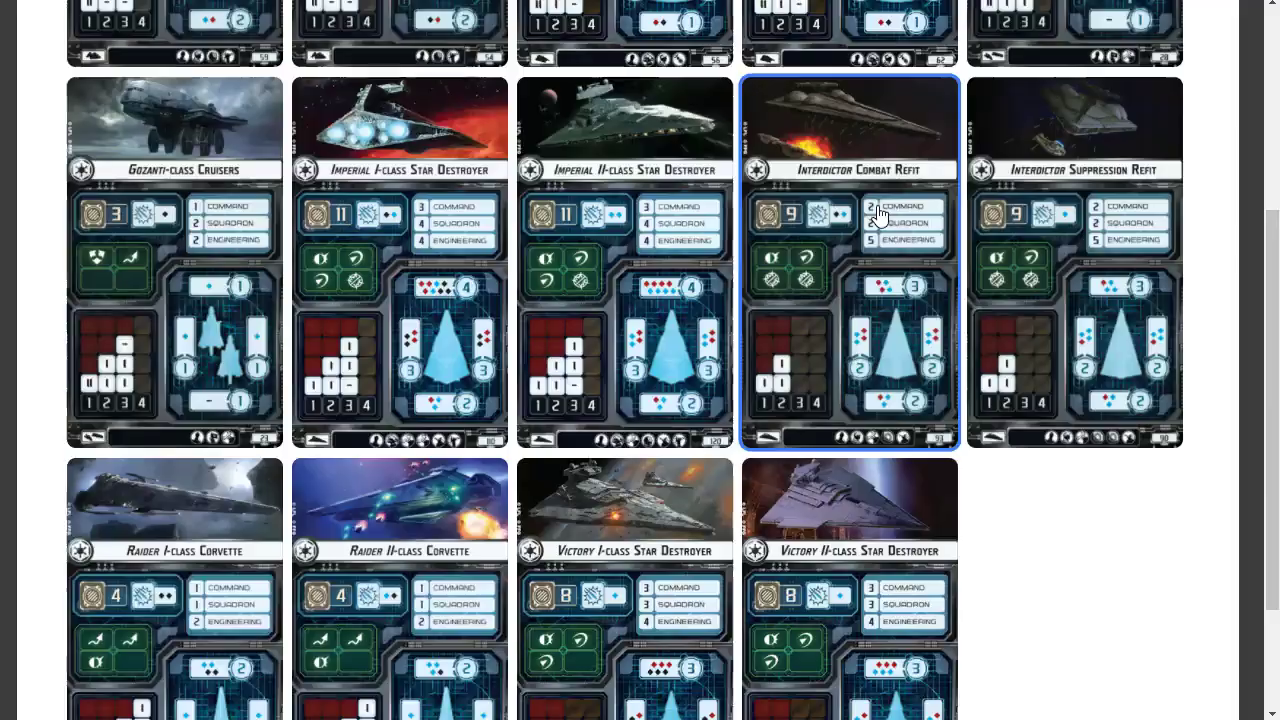
pyautogui.click(679, 207)
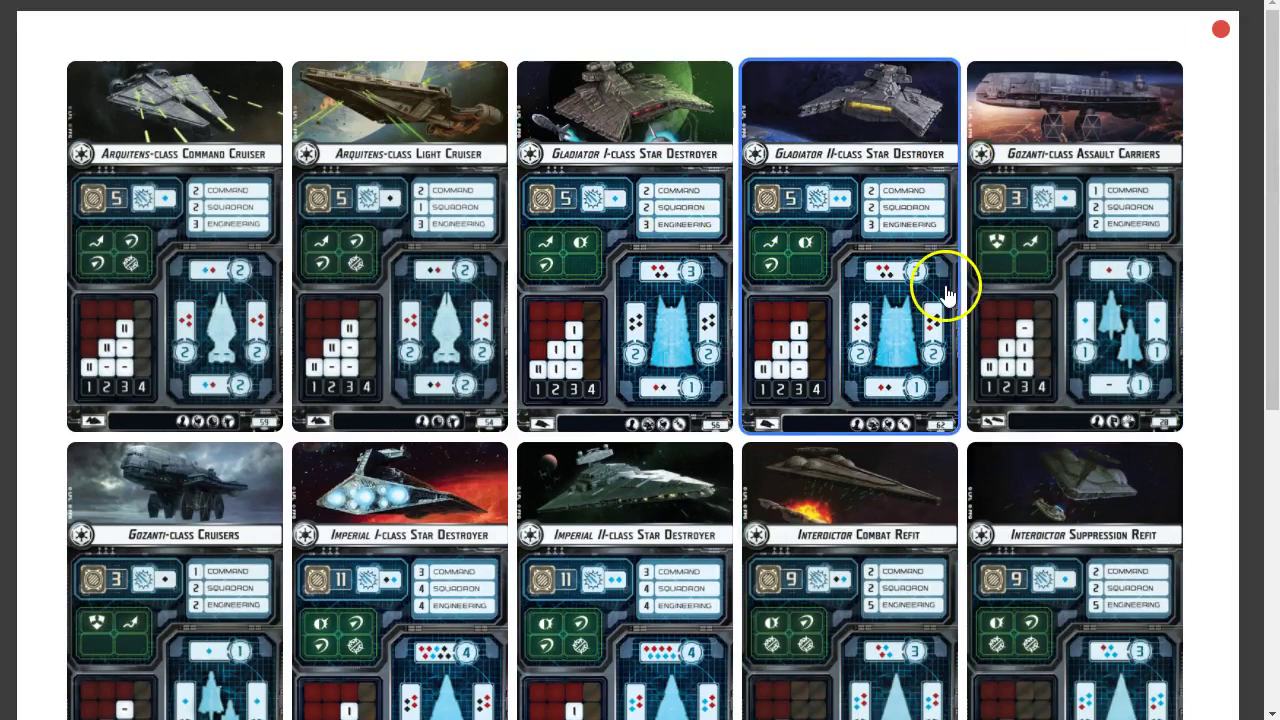
pyautogui.click(246, 525)
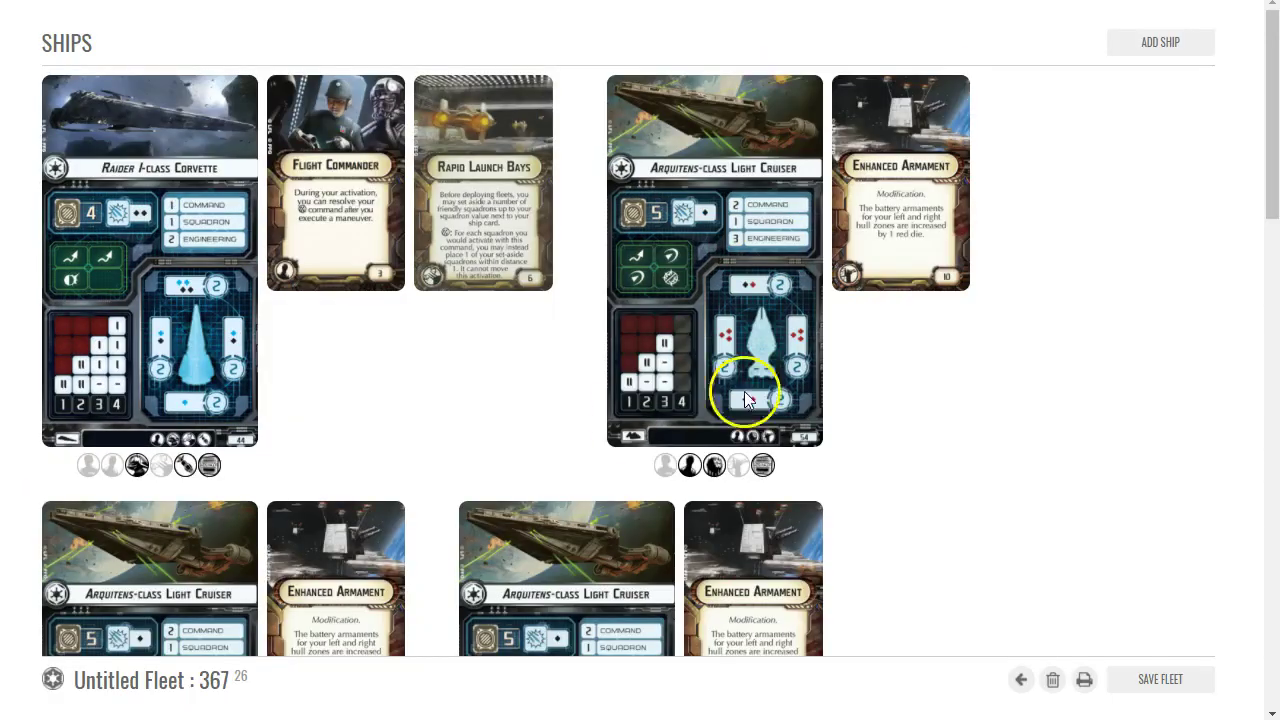
pyautogui.scroll(-8, 802, 375)
pyautogui.scroll(-1, 803, 377)
pyautogui.click(827, 263)
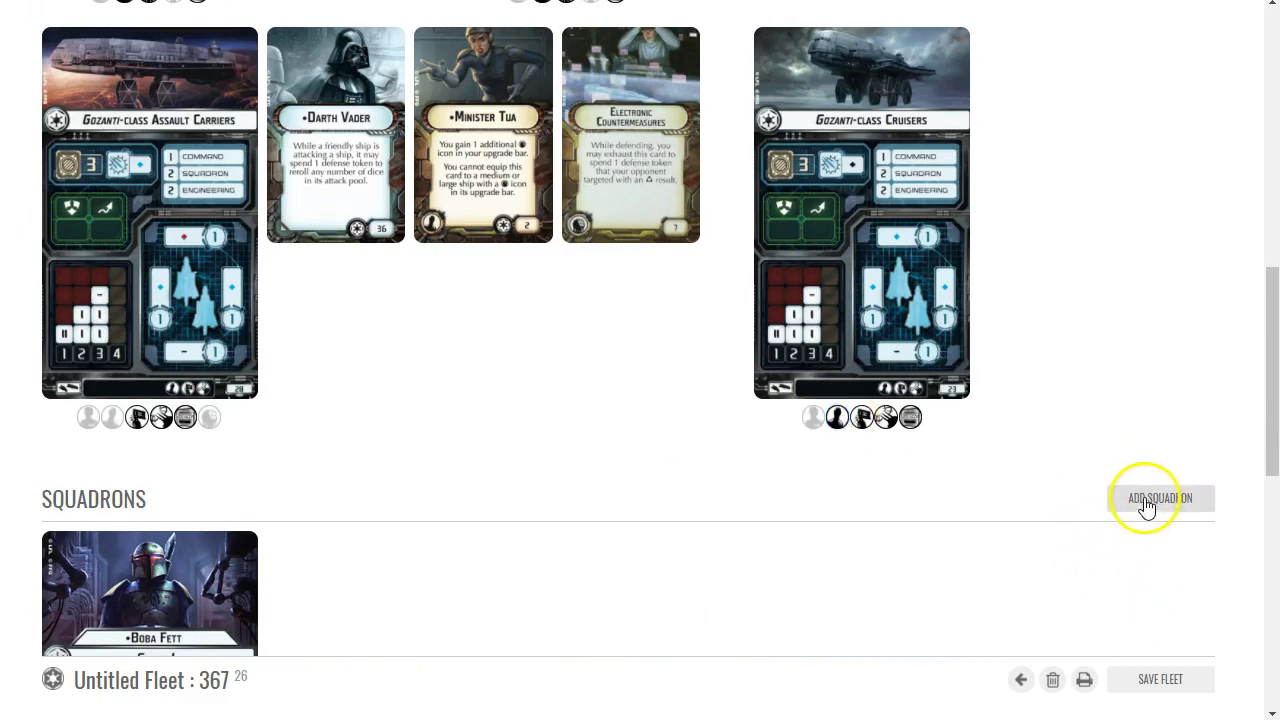
# Step: Delete the Gozanti-class Cruisers card, returning the fleet to 344 points
pyautogui.scroll(2, 700, 455)
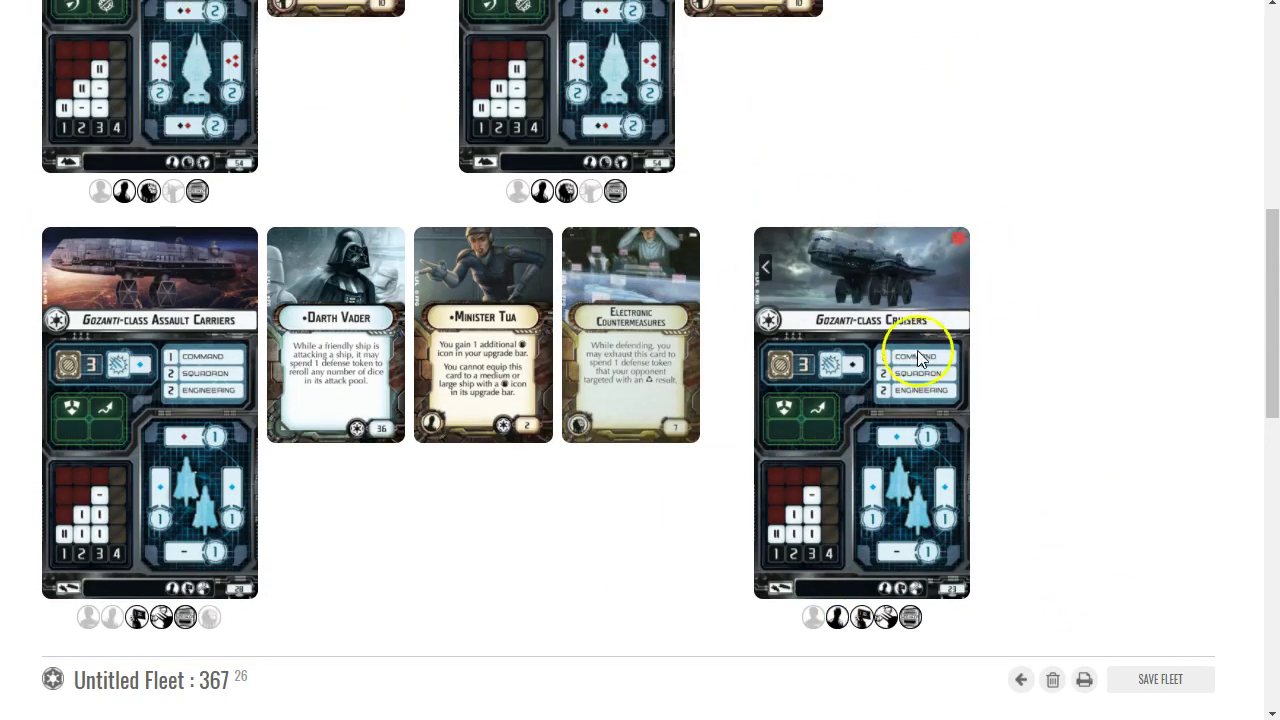
pyautogui.scroll(1, 920, 348)
pyautogui.scroll(-3, 943, 354)
pyautogui.scroll(1, 945, 363)
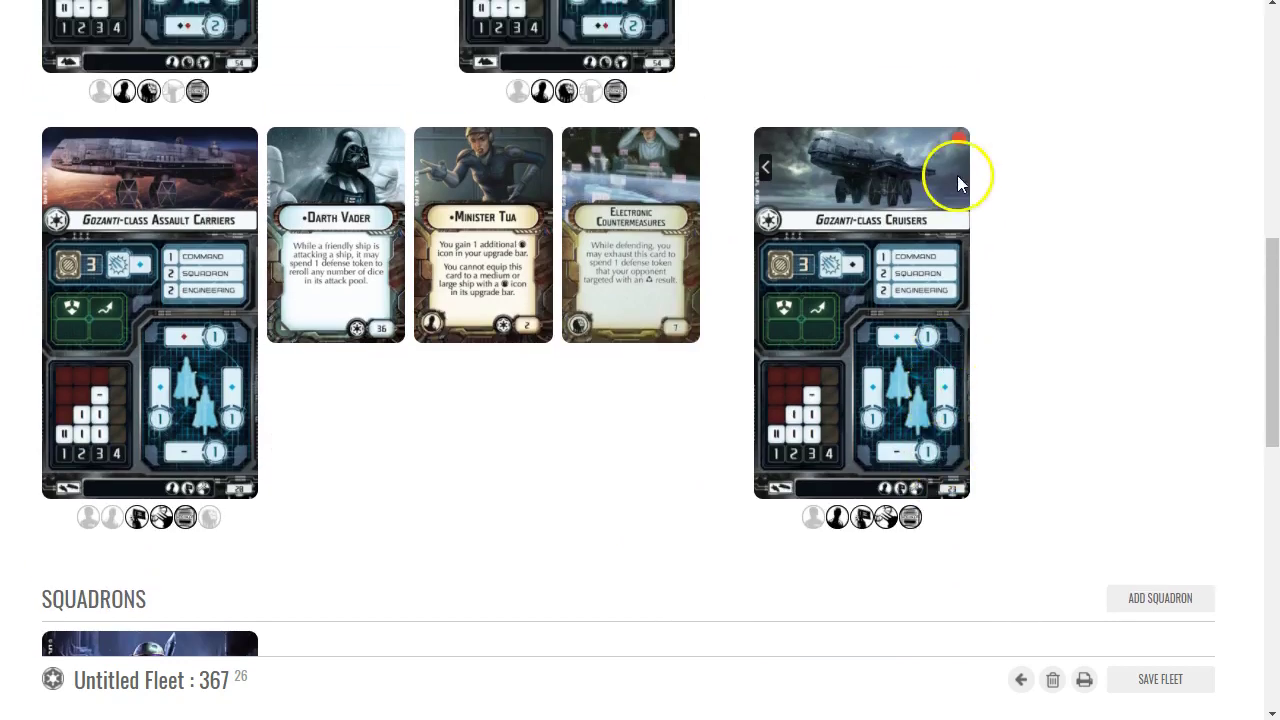
pyautogui.scroll(2, 953, 190)
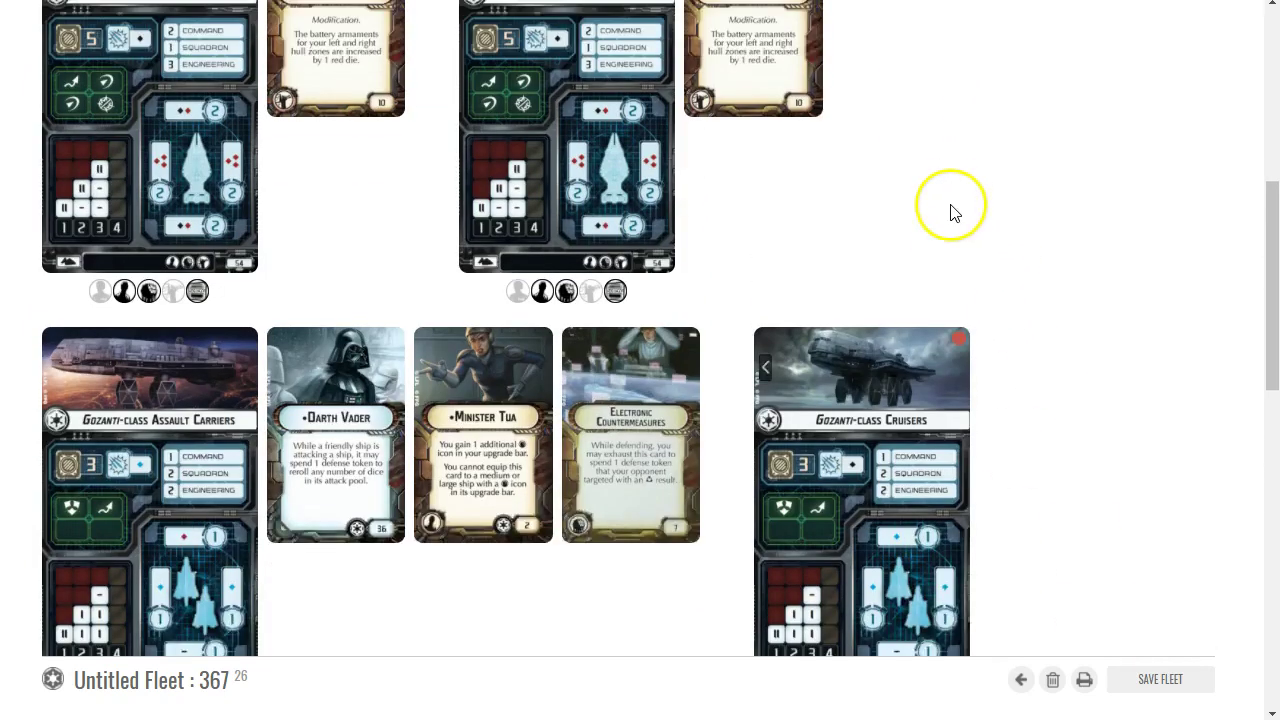
pyautogui.scroll(-2, 952, 290)
pyautogui.click(957, 143)
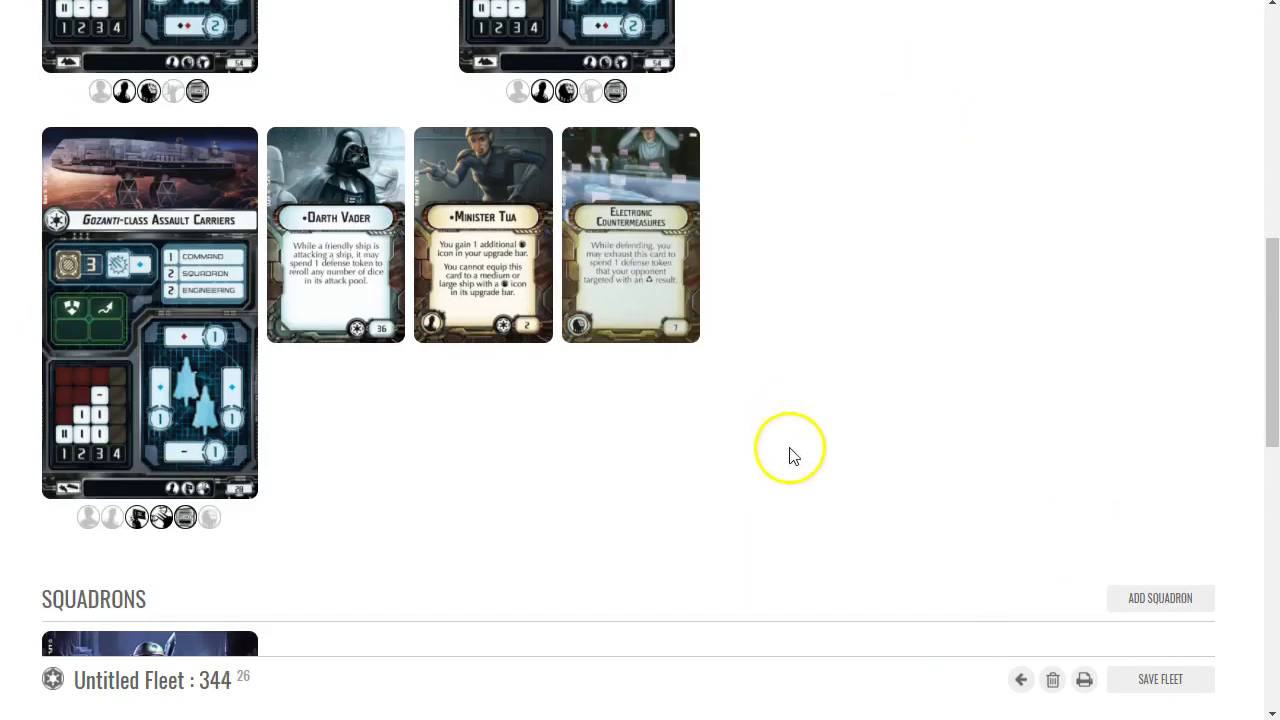
pyautogui.scroll(-2, 794, 451)
# Step: Add the Howlrunner TIE Fighter squadron to the fleet
pyautogui.click(1163, 400)
pyautogui.scroll(-3, 660, 370)
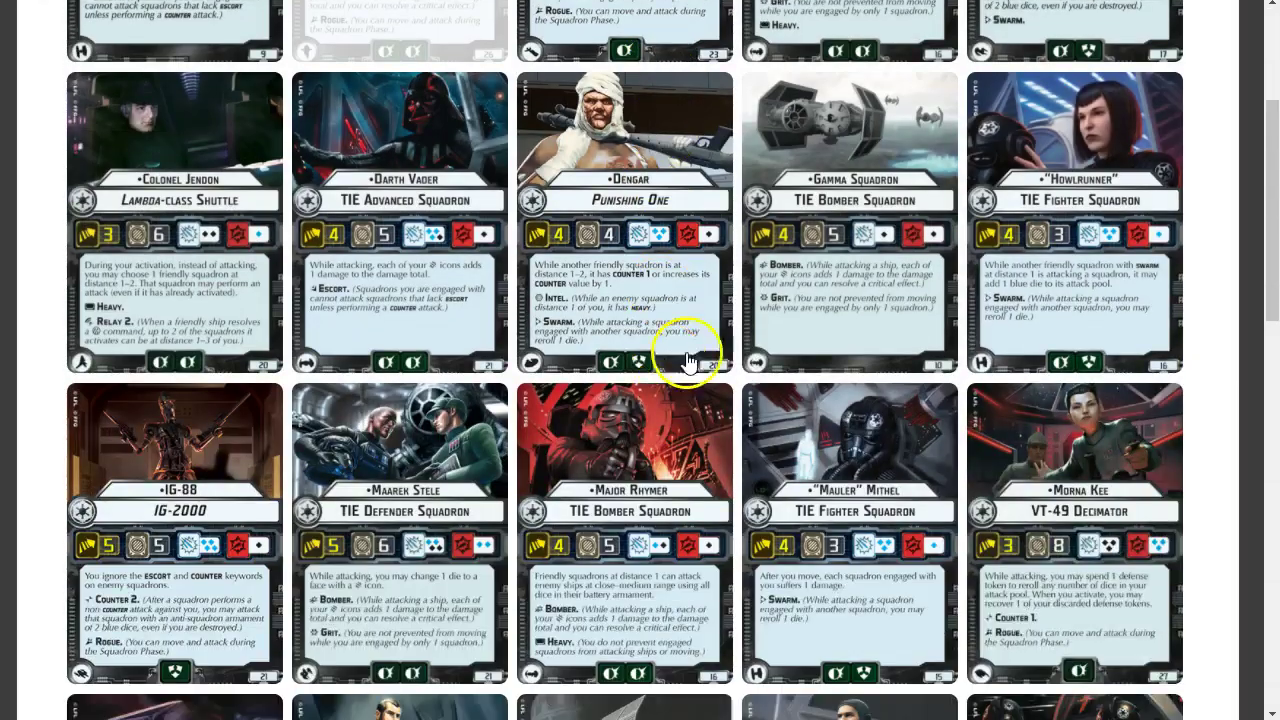
pyautogui.click(1051, 177)
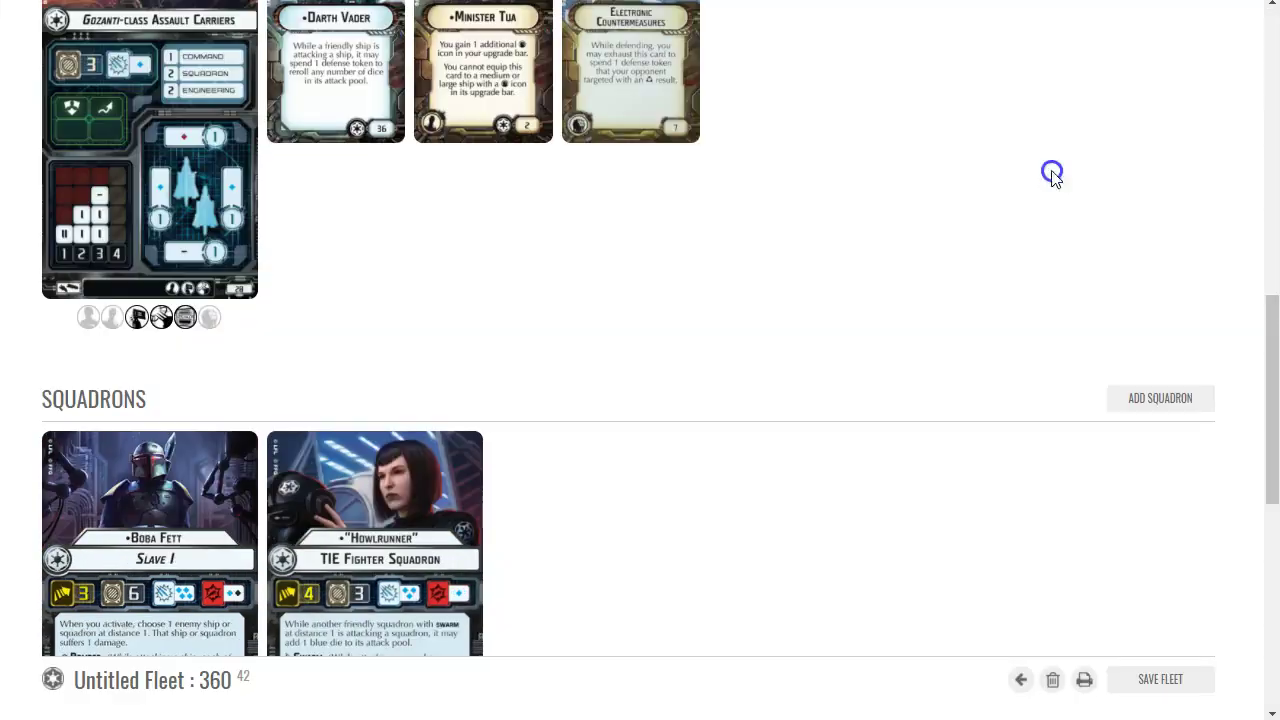
# Step: Add the generic TIE Fighter Squadron alongside Howlrunner and Boba Fett
pyautogui.click(1155, 401)
pyautogui.scroll(-10, 651, 409)
pyautogui.scroll(-5, 660, 410)
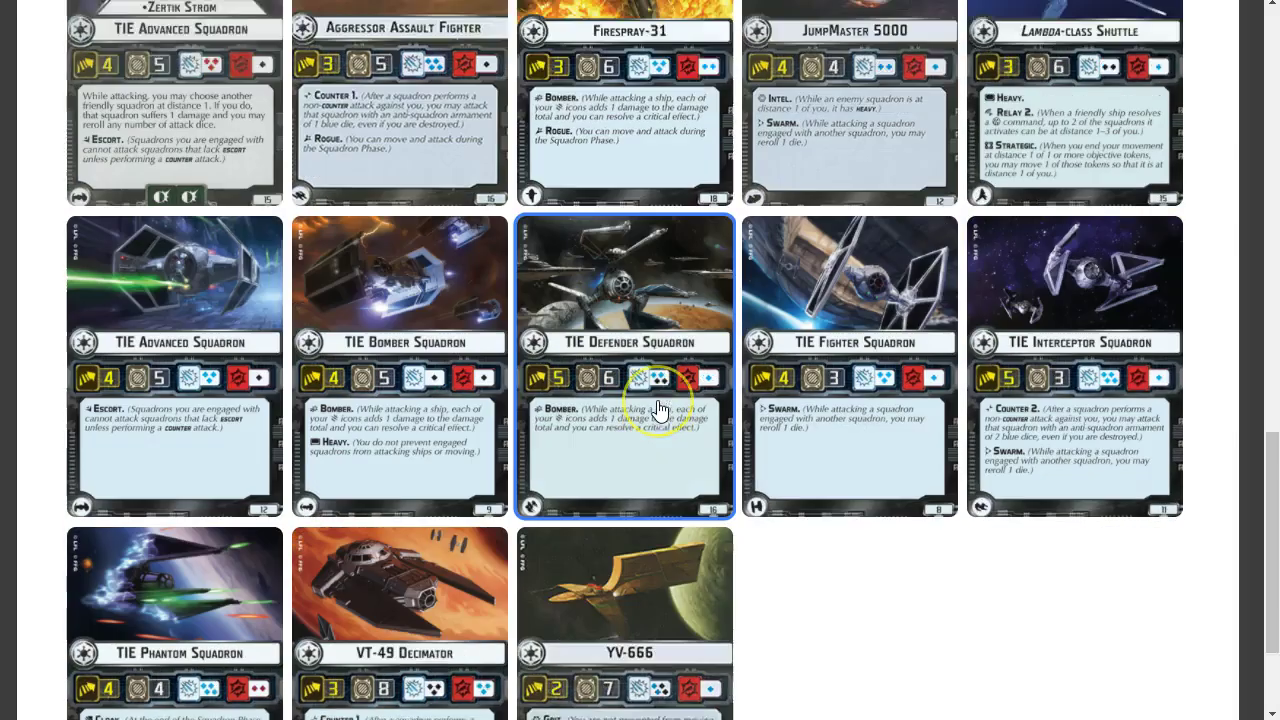
pyautogui.scroll(-1, 700, 415)
pyautogui.scroll(3, 850, 390)
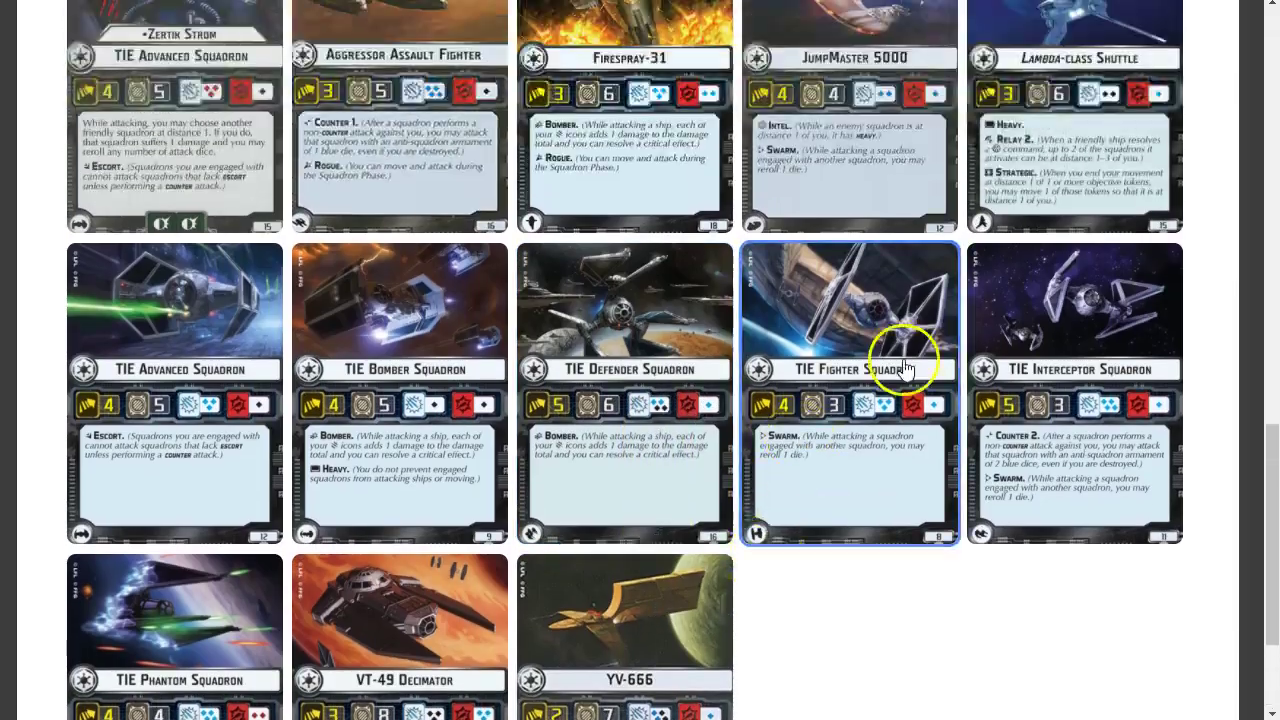
pyautogui.click(858, 360)
pyautogui.scroll(-3, 605, 627)
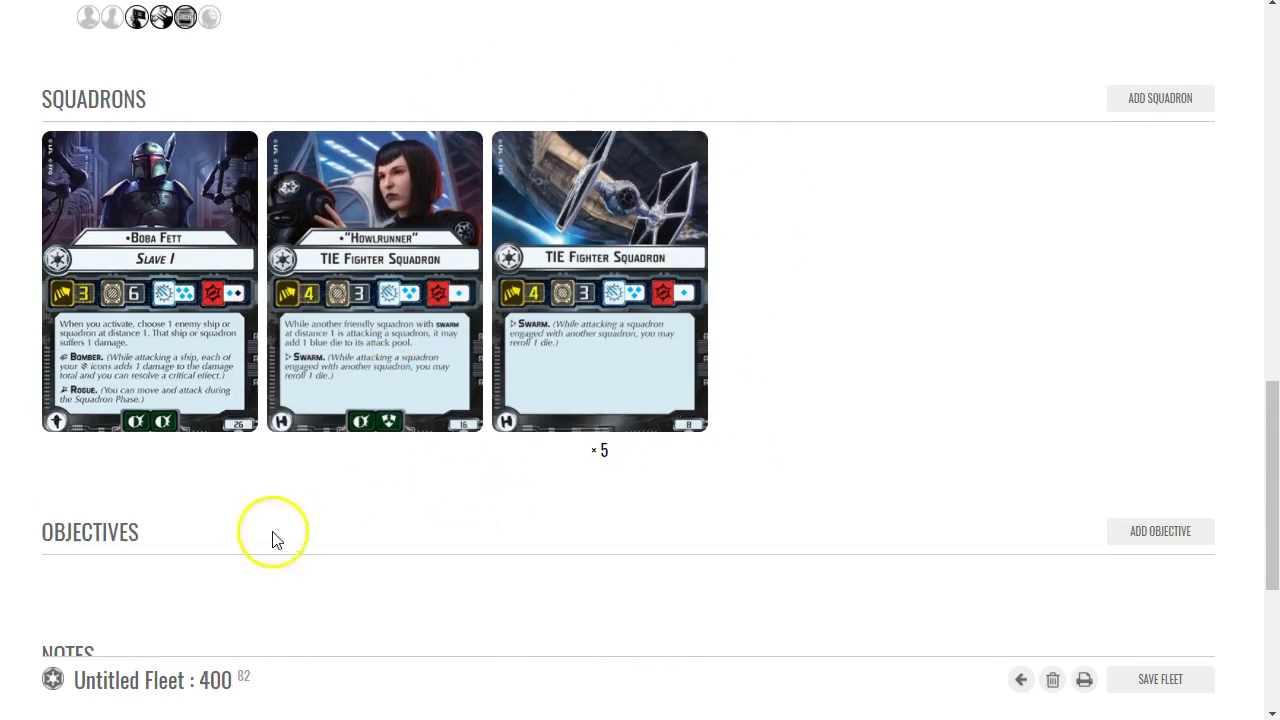
pyautogui.scroll(3, 770, 355)
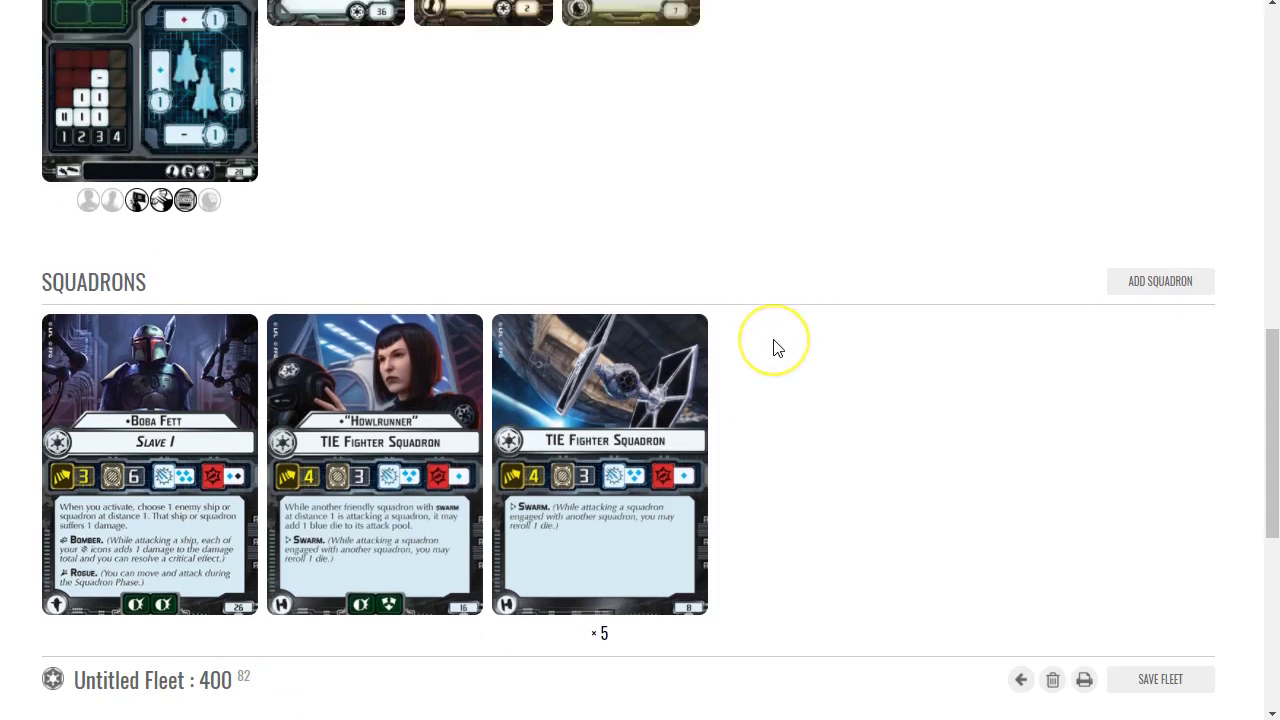
pyautogui.scroll(-1, 775, 349)
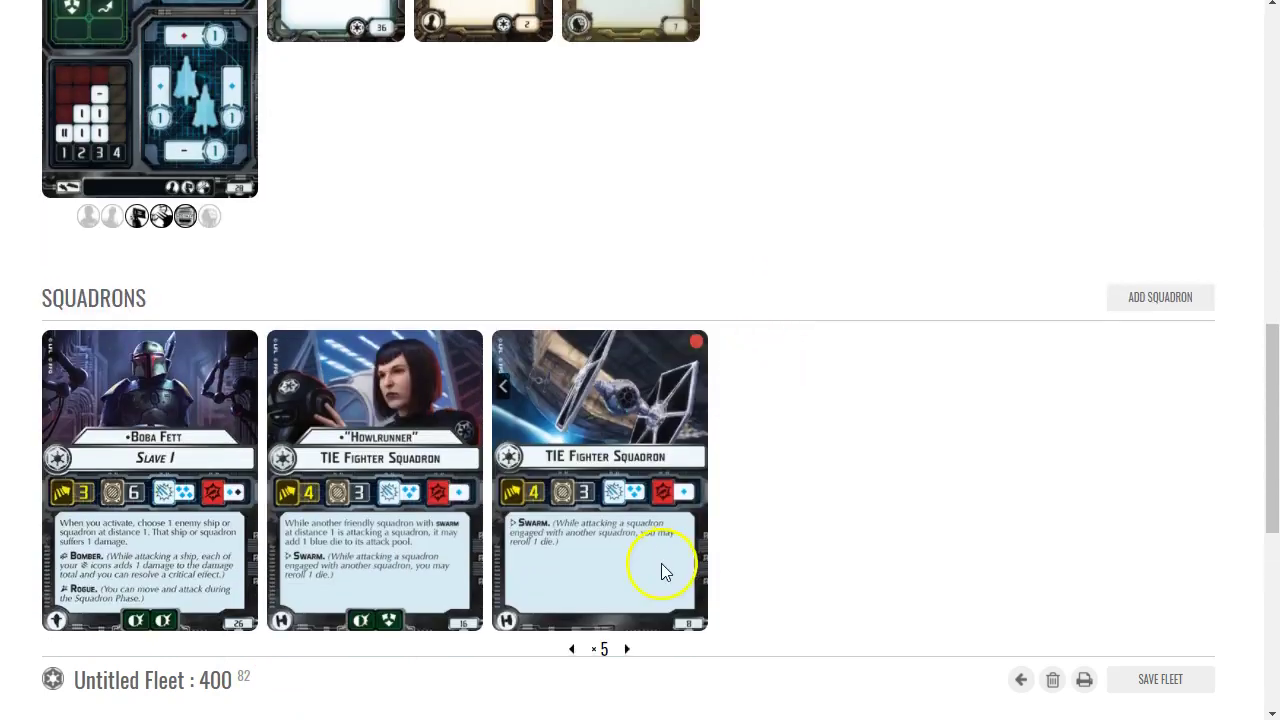
pyautogui.scroll(-1, 500, 400)
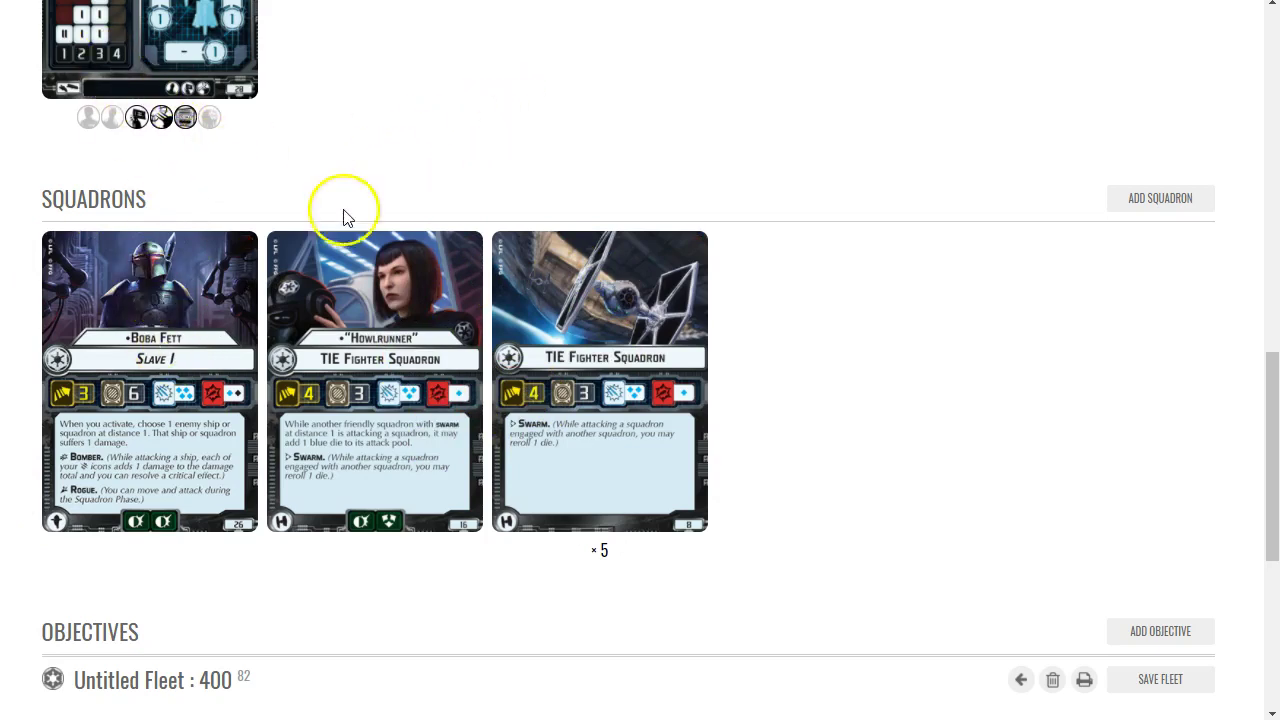
pyautogui.scroll(5, 697, 343)
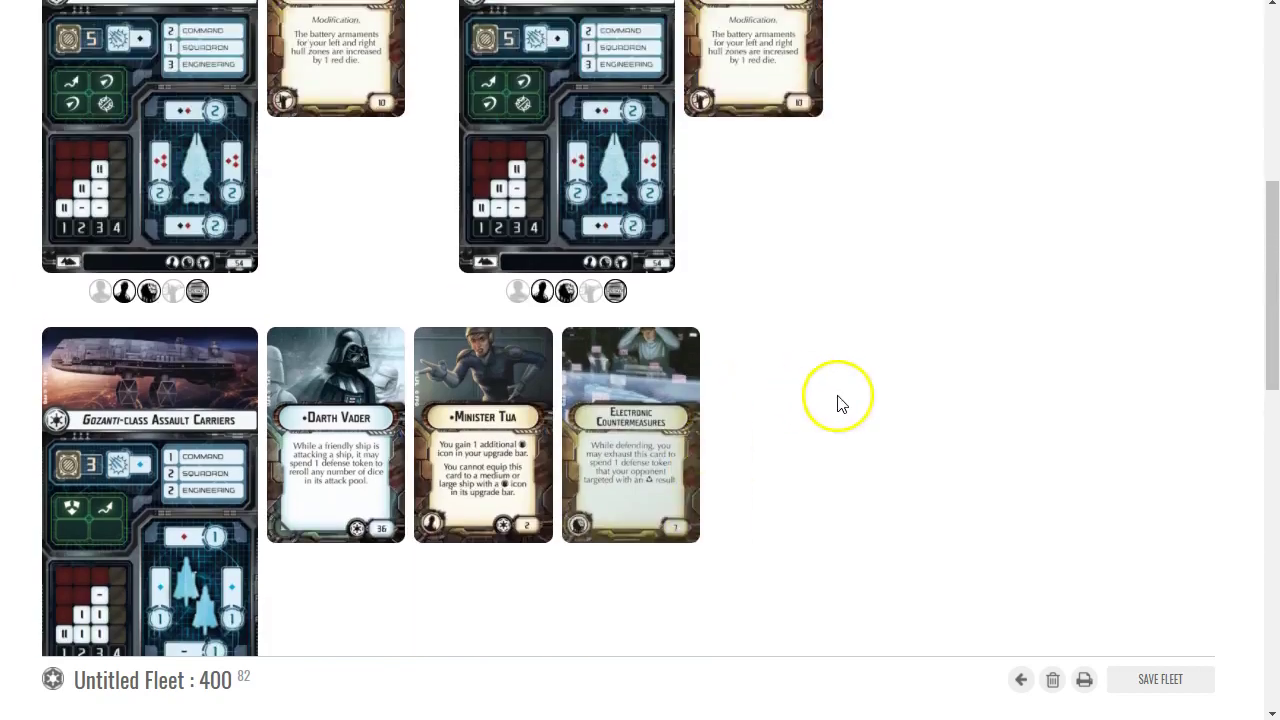
pyautogui.scroll(4, 845, 400)
pyautogui.scroll(-3, 865, 385)
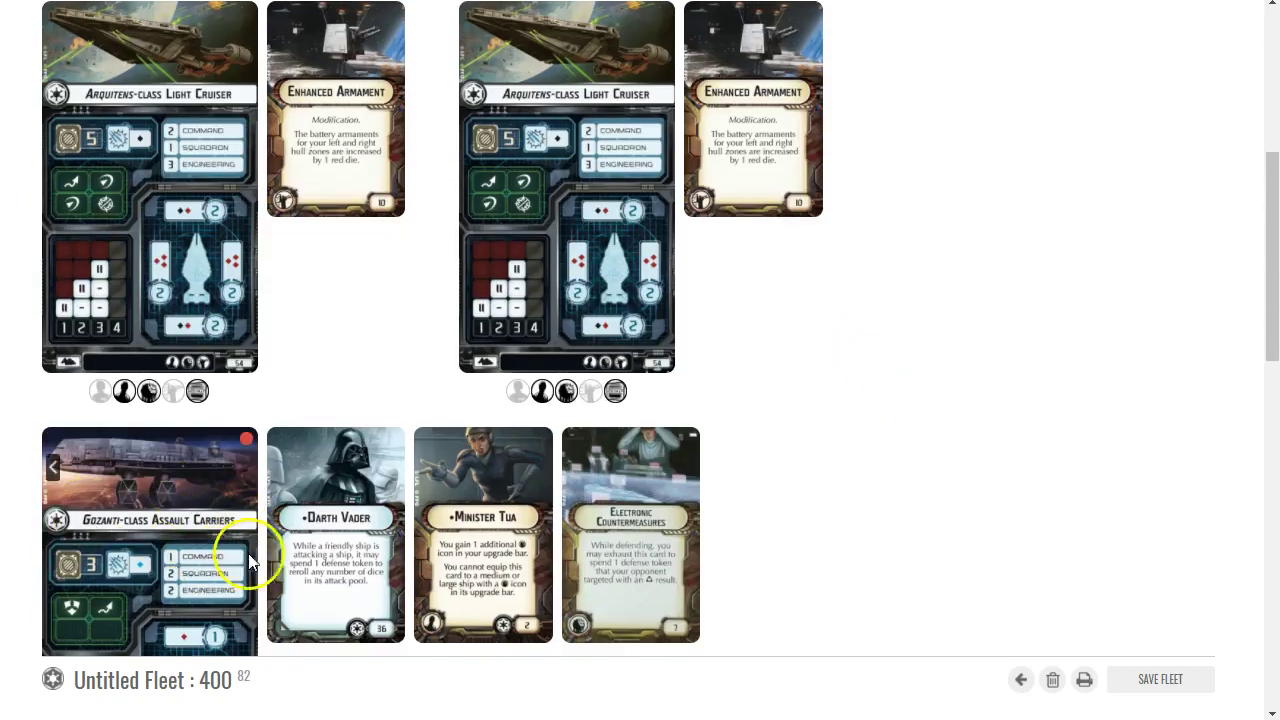
pyautogui.scroll(3, 768, 490)
pyautogui.scroll(2, 767, 490)
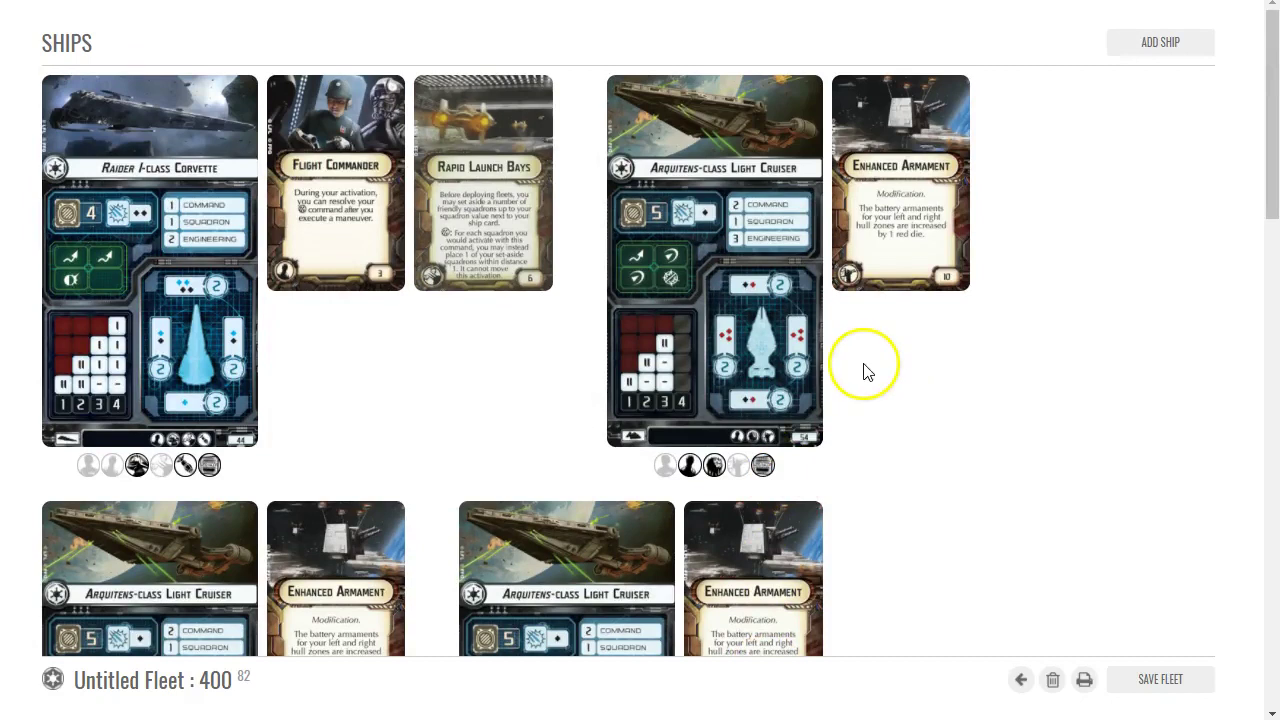
pyautogui.scroll(-1, 788, 276)
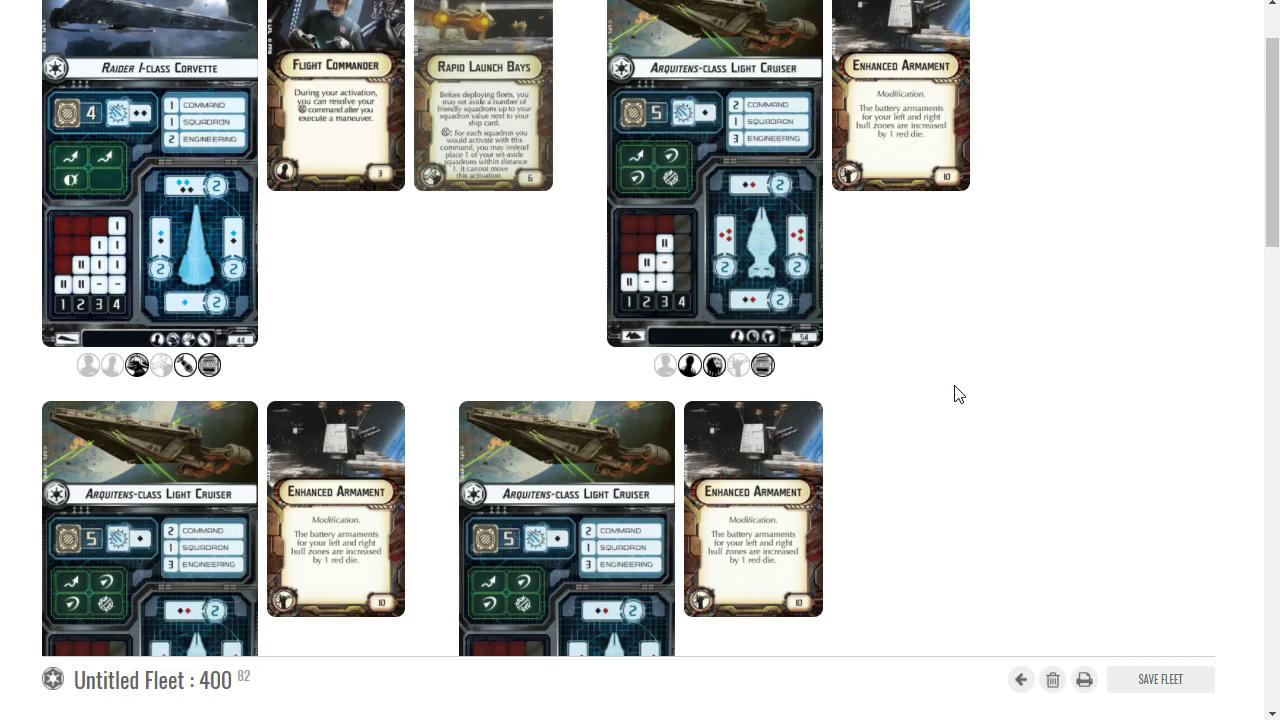
pyautogui.click(733, 122)
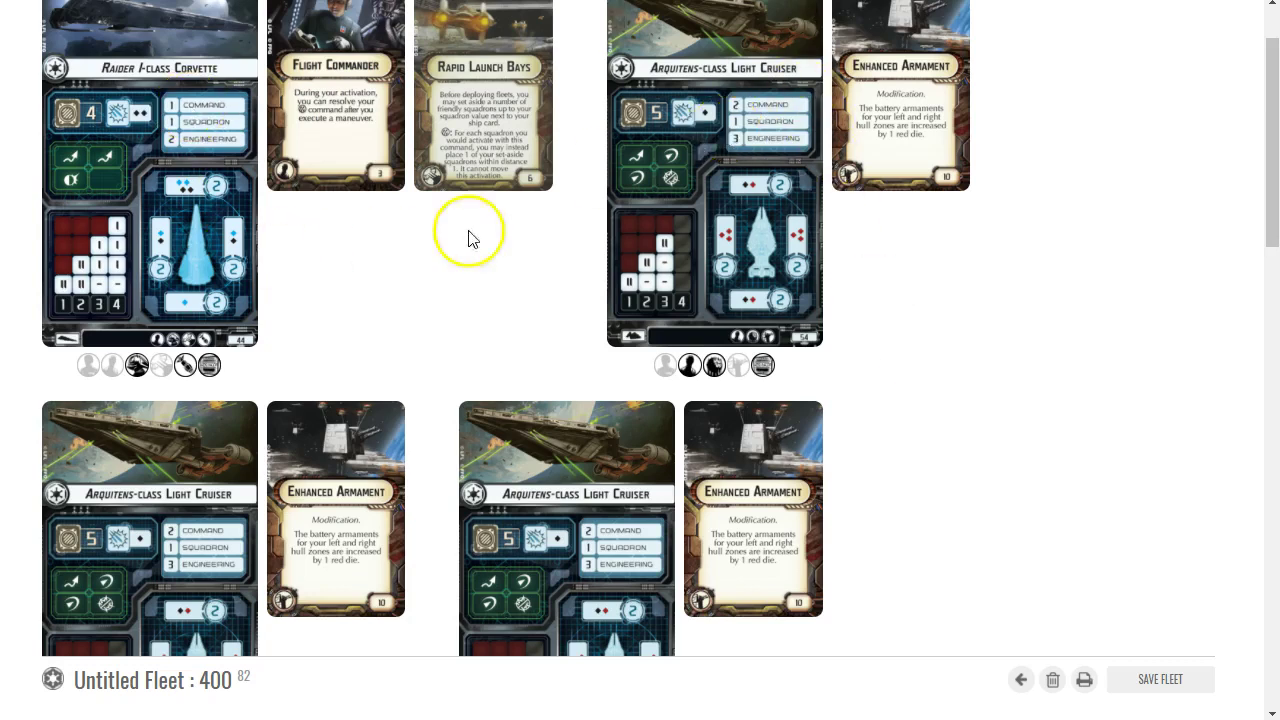
pyautogui.scroll(-6, 948, 366)
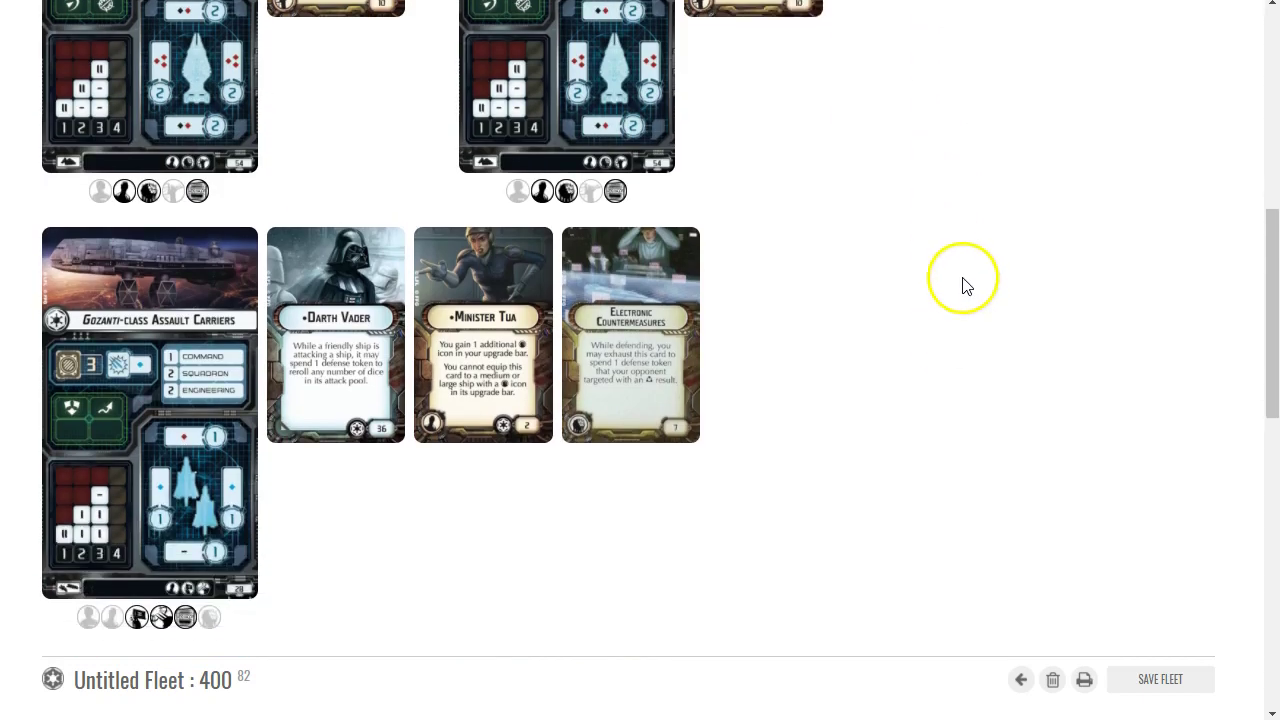
pyautogui.scroll(-4, 955, 280)
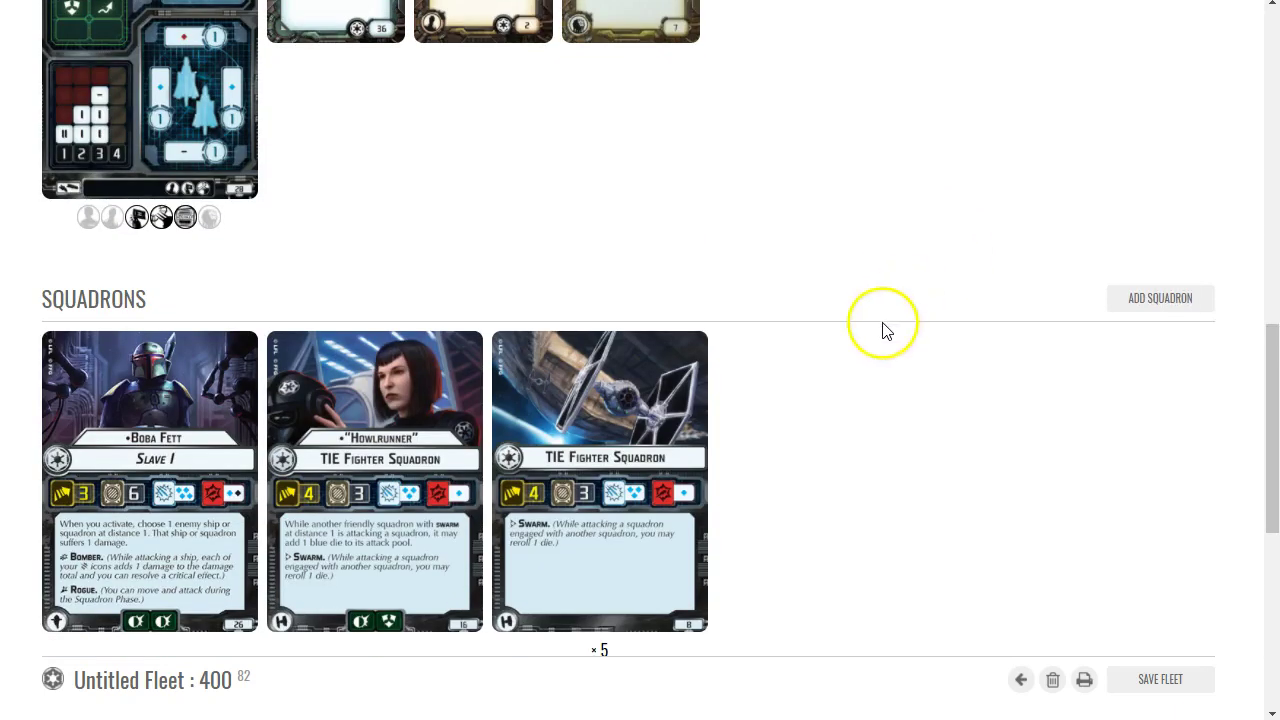
pyautogui.scroll(2, 600, 265)
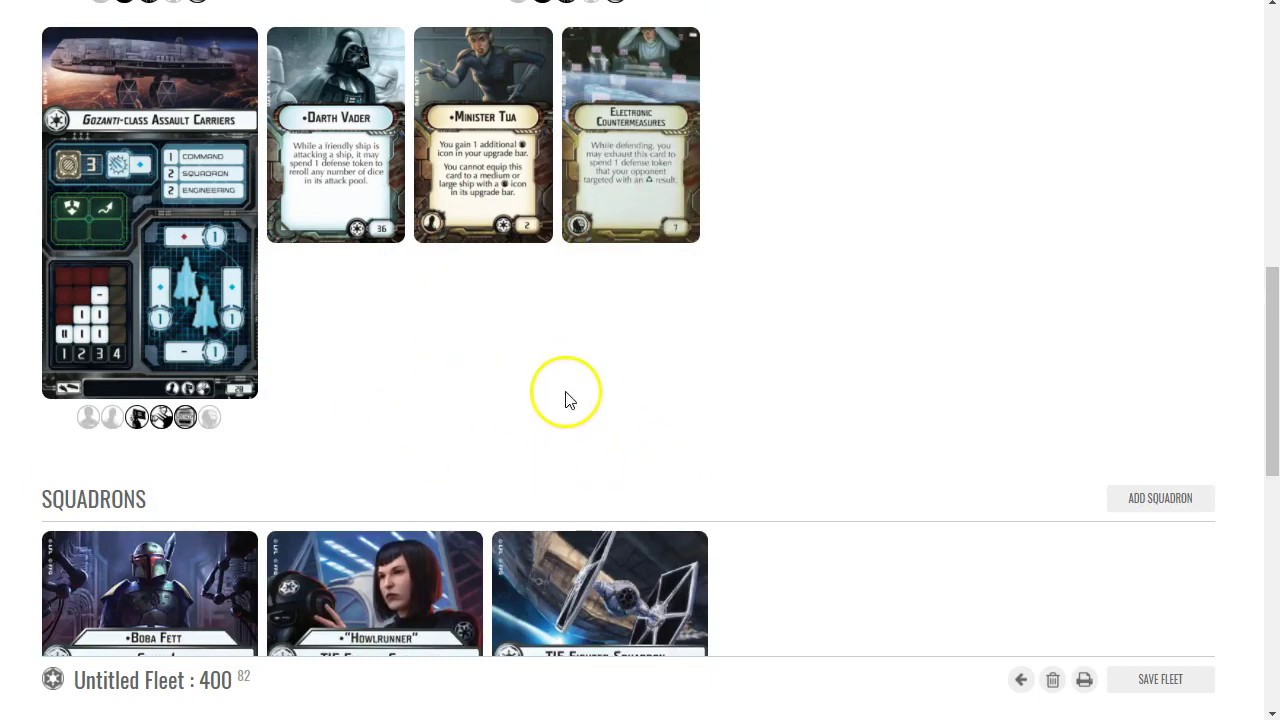
pyautogui.scroll(10, 565, 399)
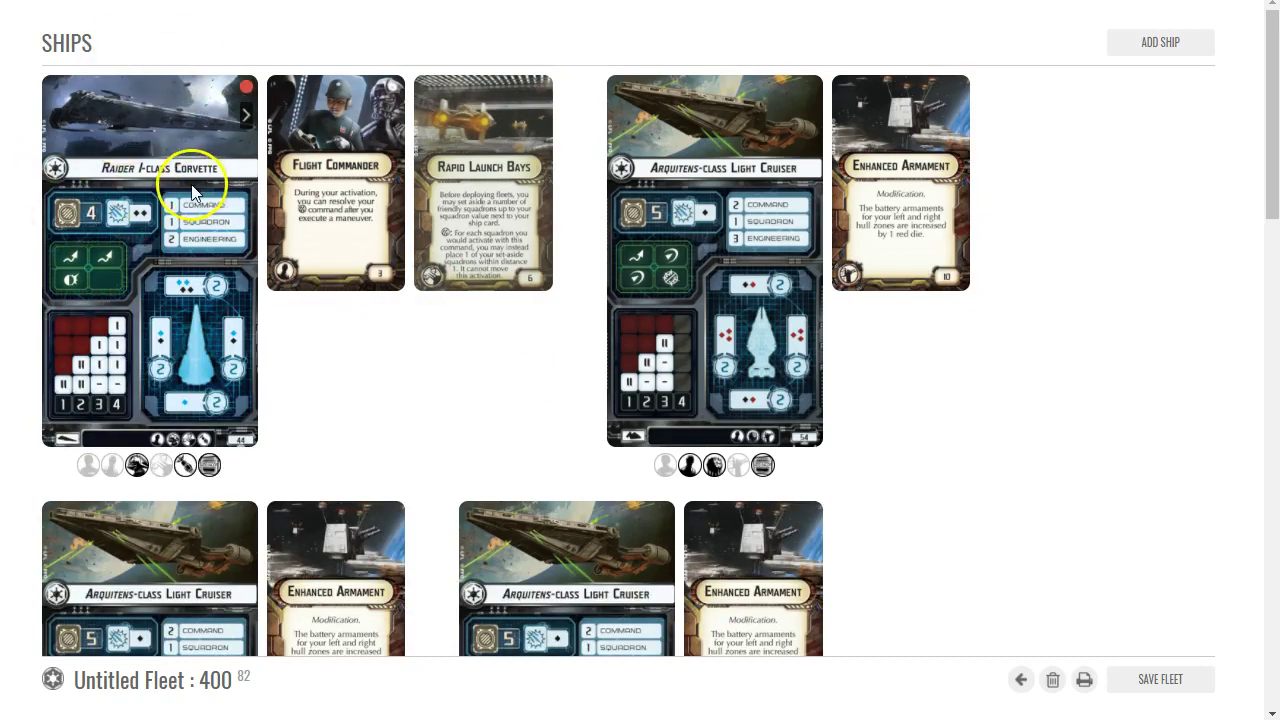
pyautogui.scroll(-7, 220, 193)
pyautogui.scroll(3, 520, 175)
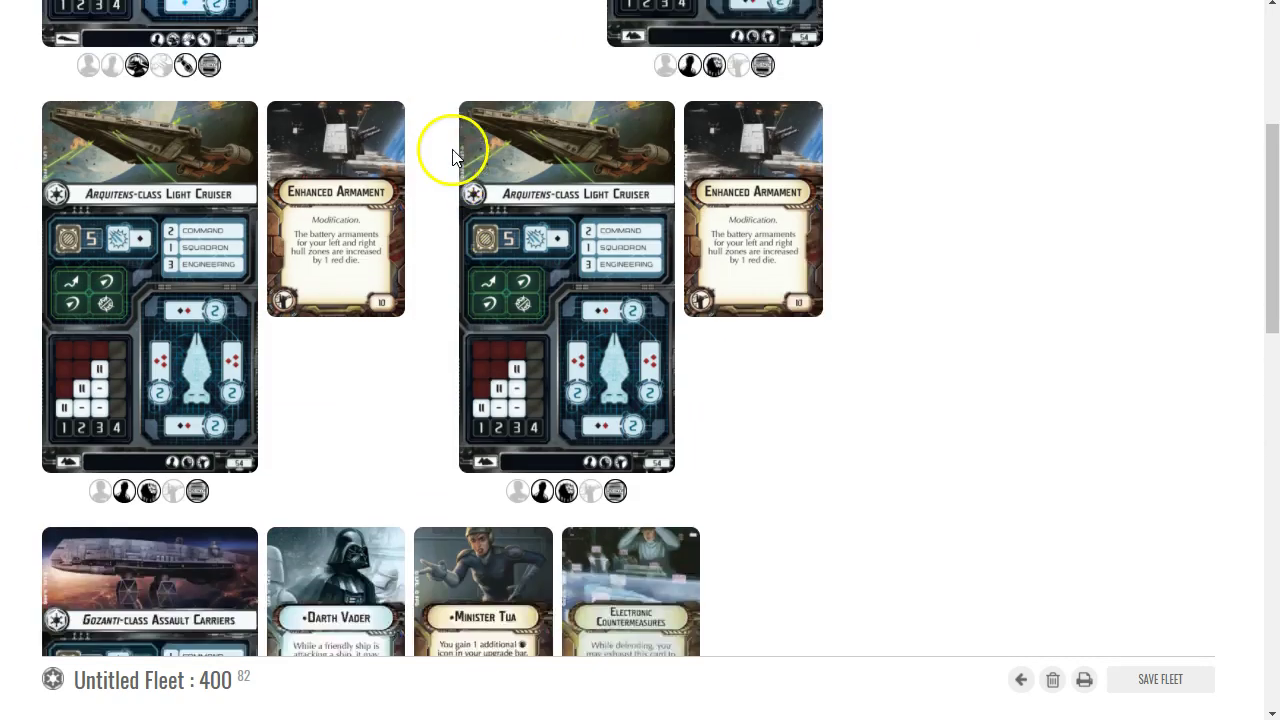
pyautogui.scroll(-5, 641, 468)
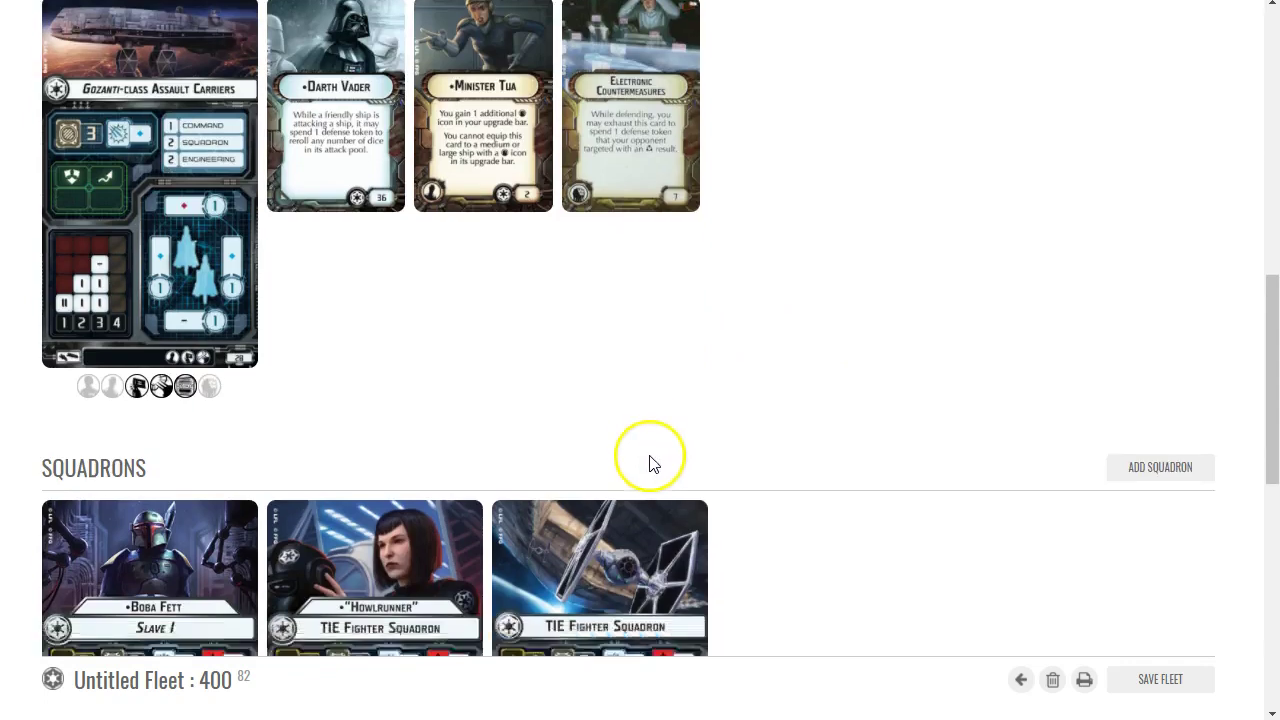
pyautogui.scroll(-2, 650, 463)
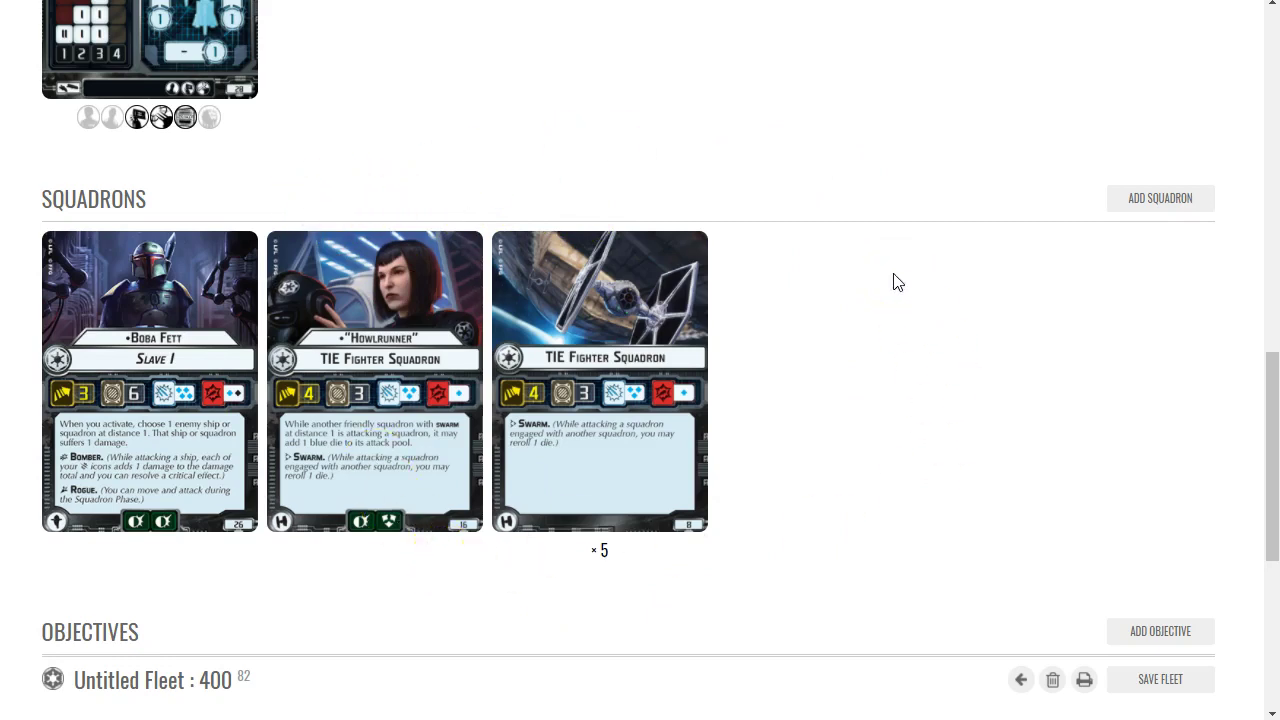
pyautogui.scroll(2, 886, 380)
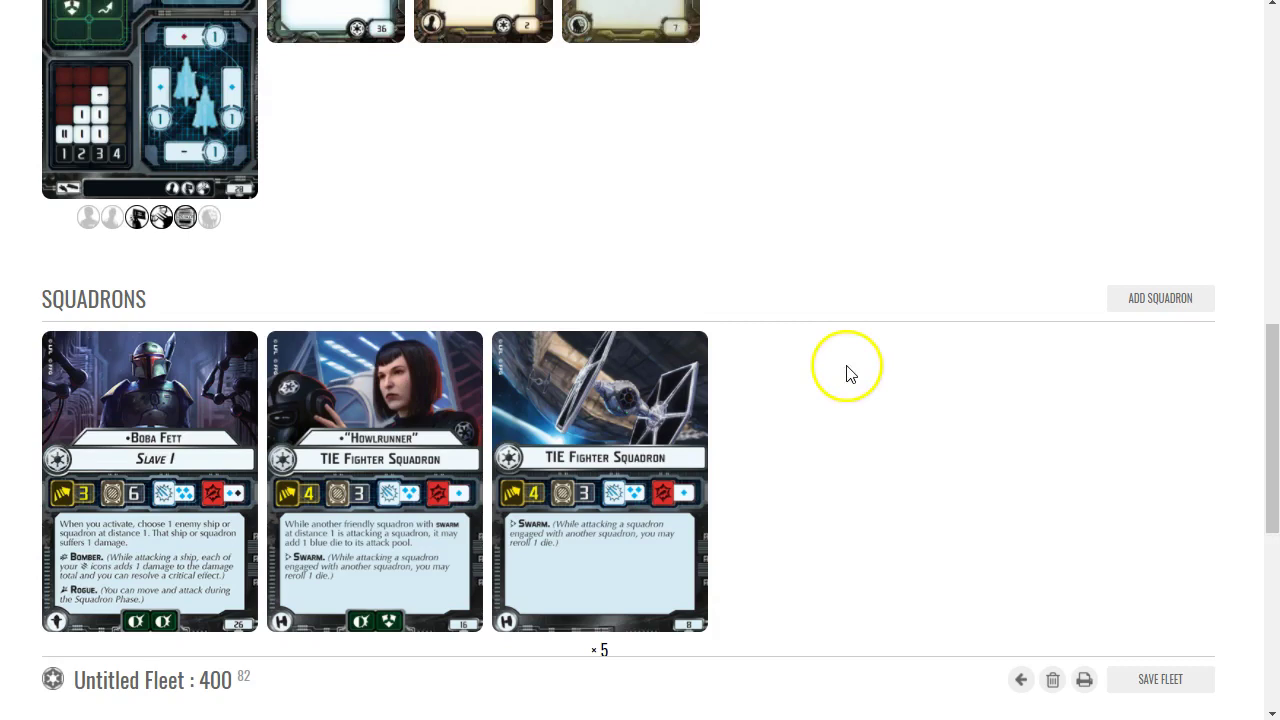
pyautogui.scroll(-1, 854, 371)
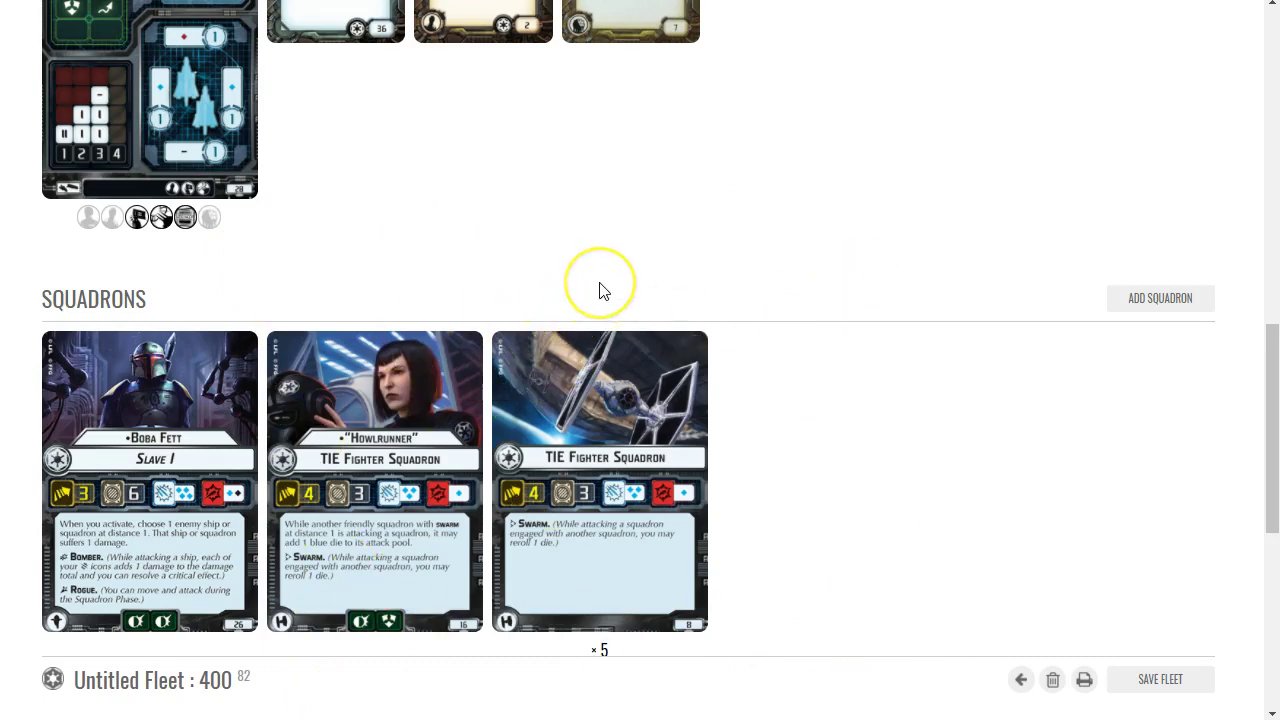
pyautogui.scroll(2, 600, 286)
pyautogui.scroll(-2, 600, 286)
pyautogui.scroll(1, 560, 295)
pyautogui.scroll(10, 510, 305)
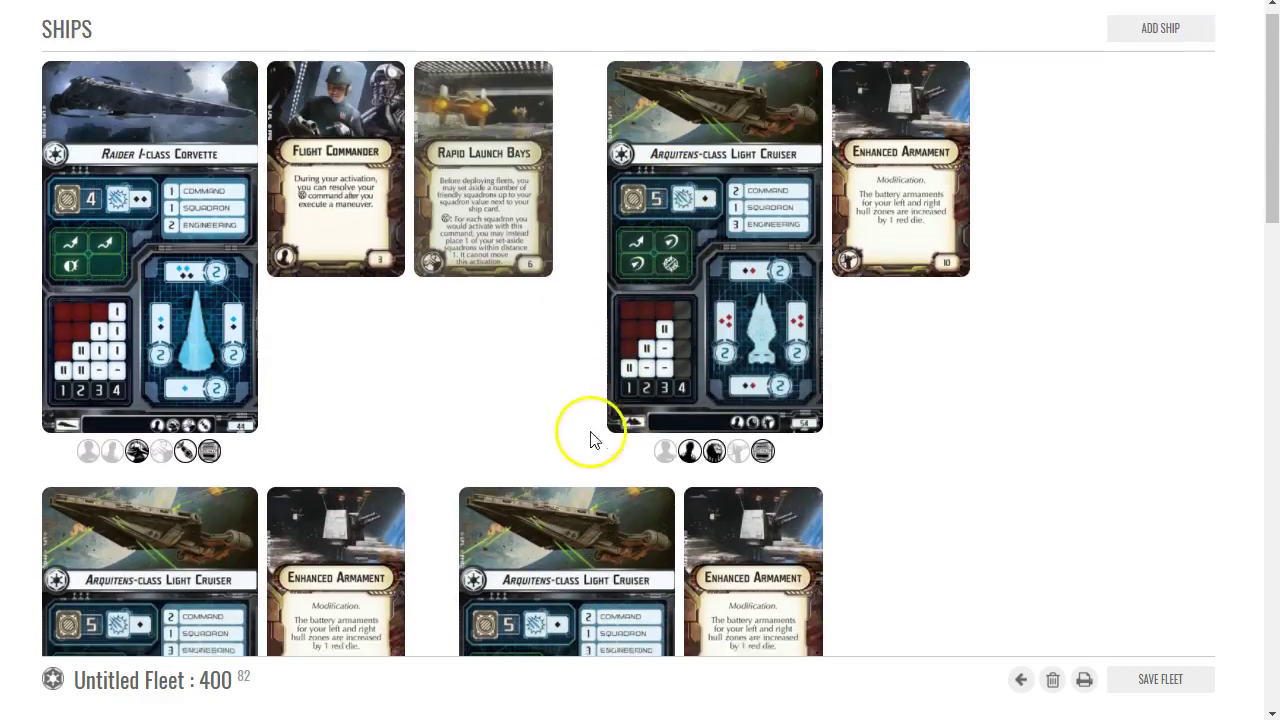
pyautogui.scroll(-1, 591, 434)
pyautogui.scroll(1, 515, 308)
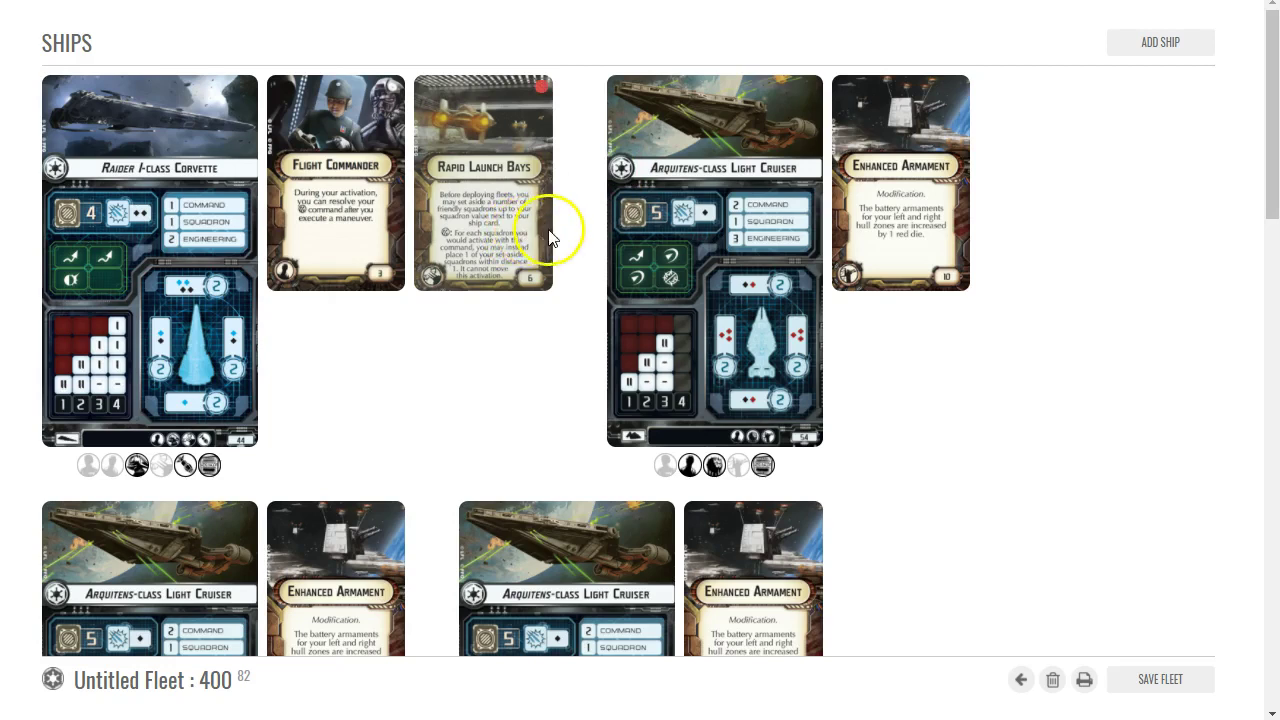
# Step: Strip Enhanced Armament from the first Arquitens cruiser, dropping the fleet to 390 points
pyautogui.click(960, 90)
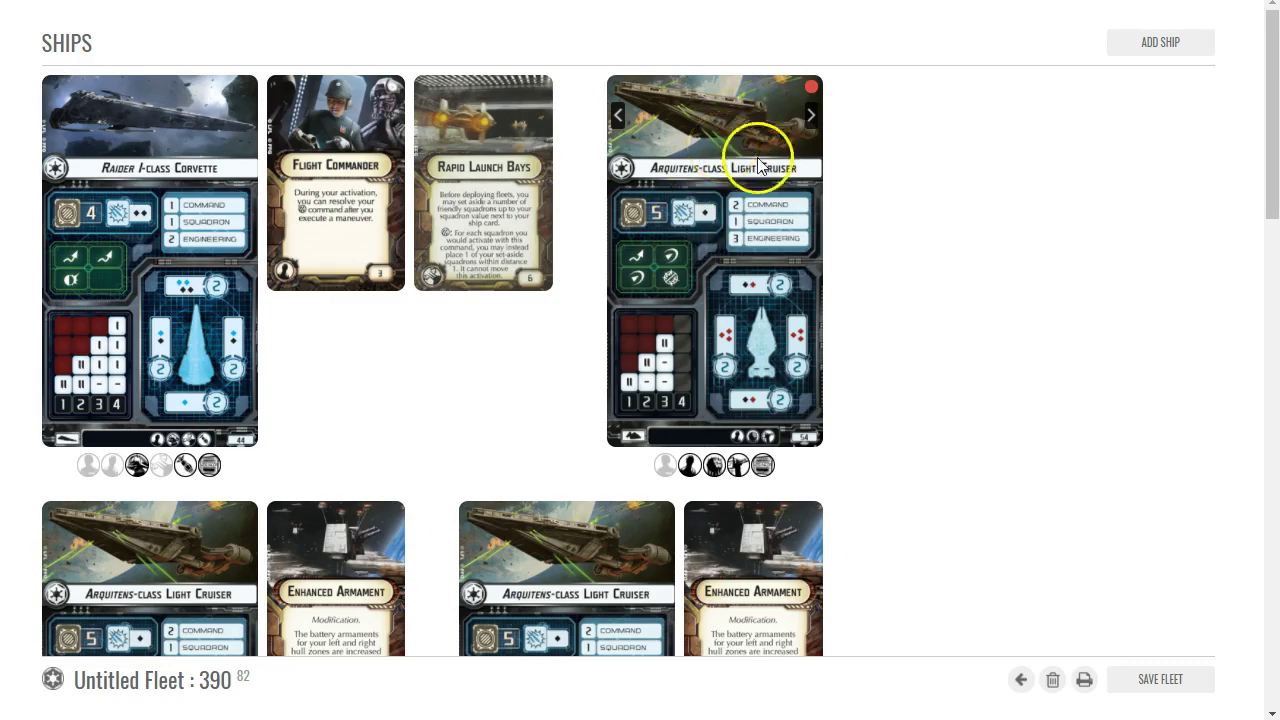
pyautogui.scroll(-2, 719, 210)
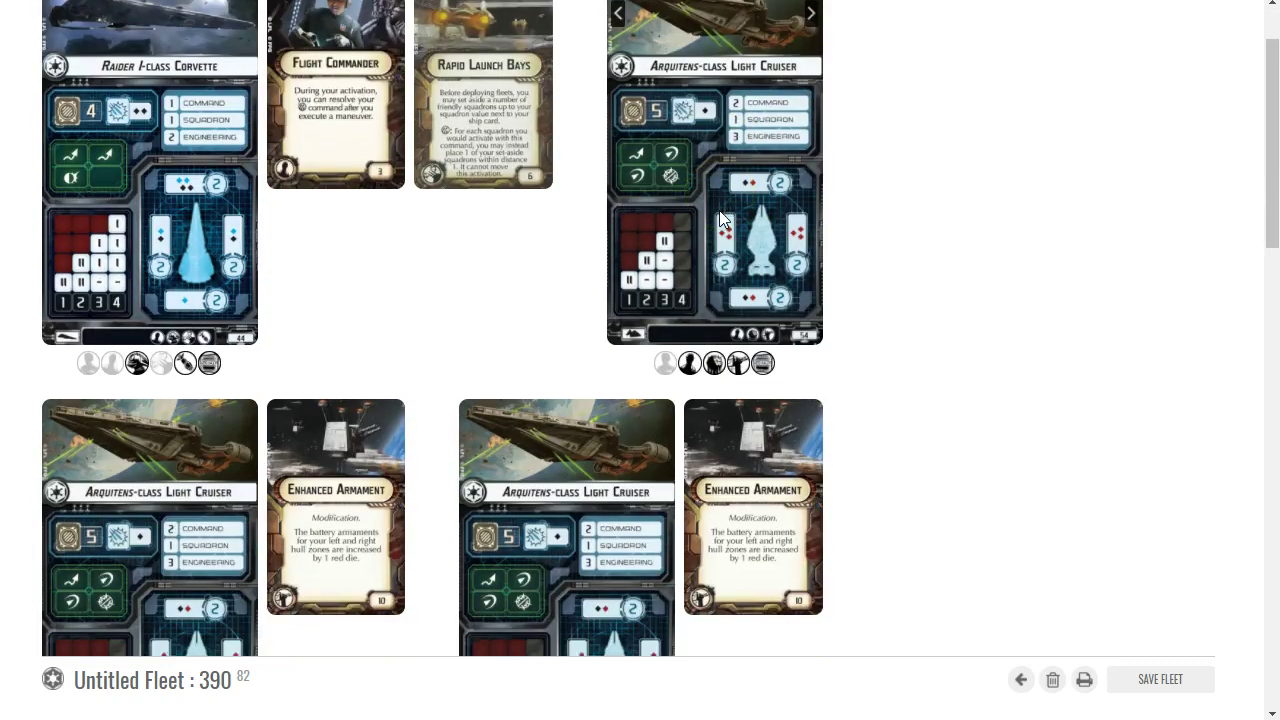
pyautogui.scroll(-3, 719, 210)
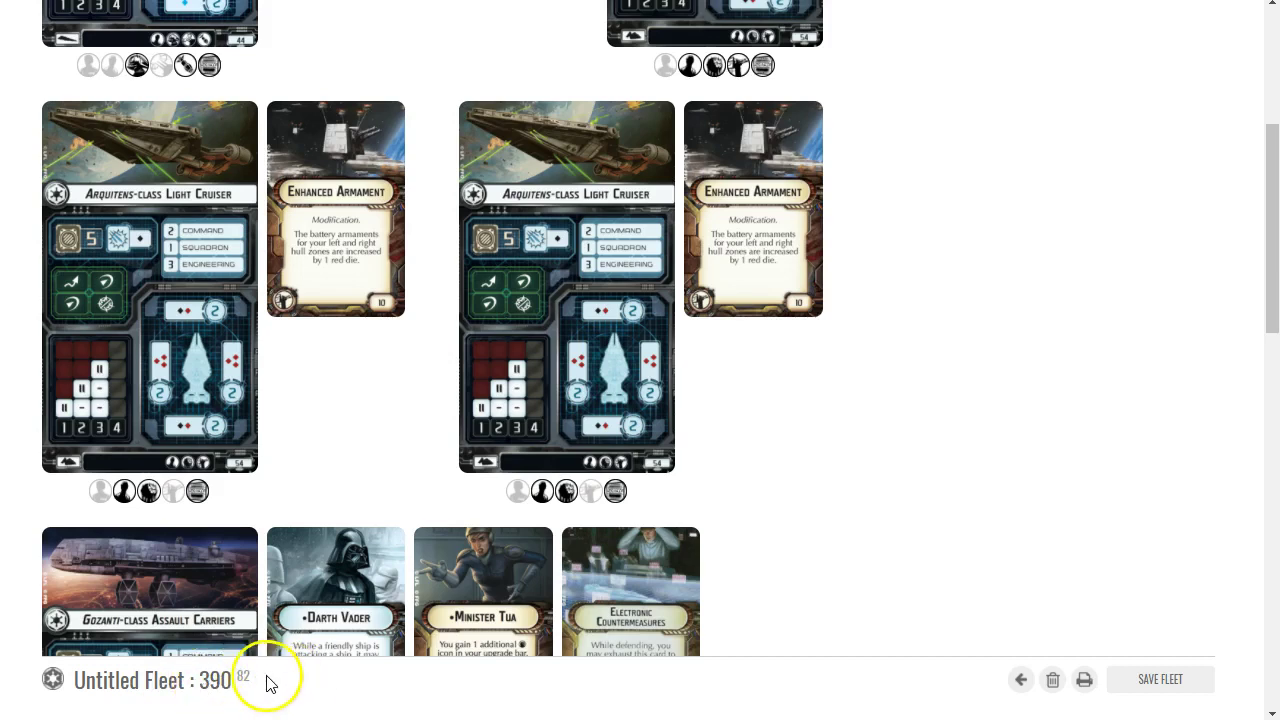
pyautogui.scroll(4, 792, 288)
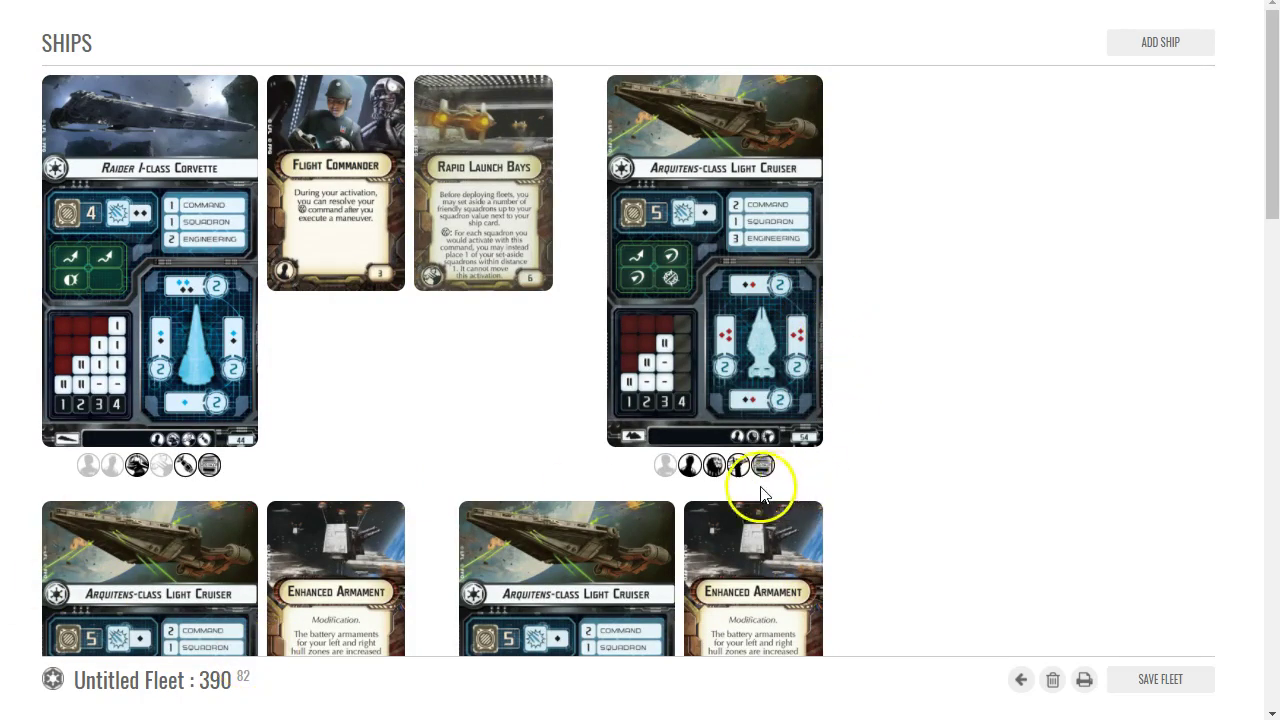
# Step: Try Turbolaser Reroute Circuits on the first Arquitens-class Light Cruiser, then remove it again
pyautogui.click(737, 465)
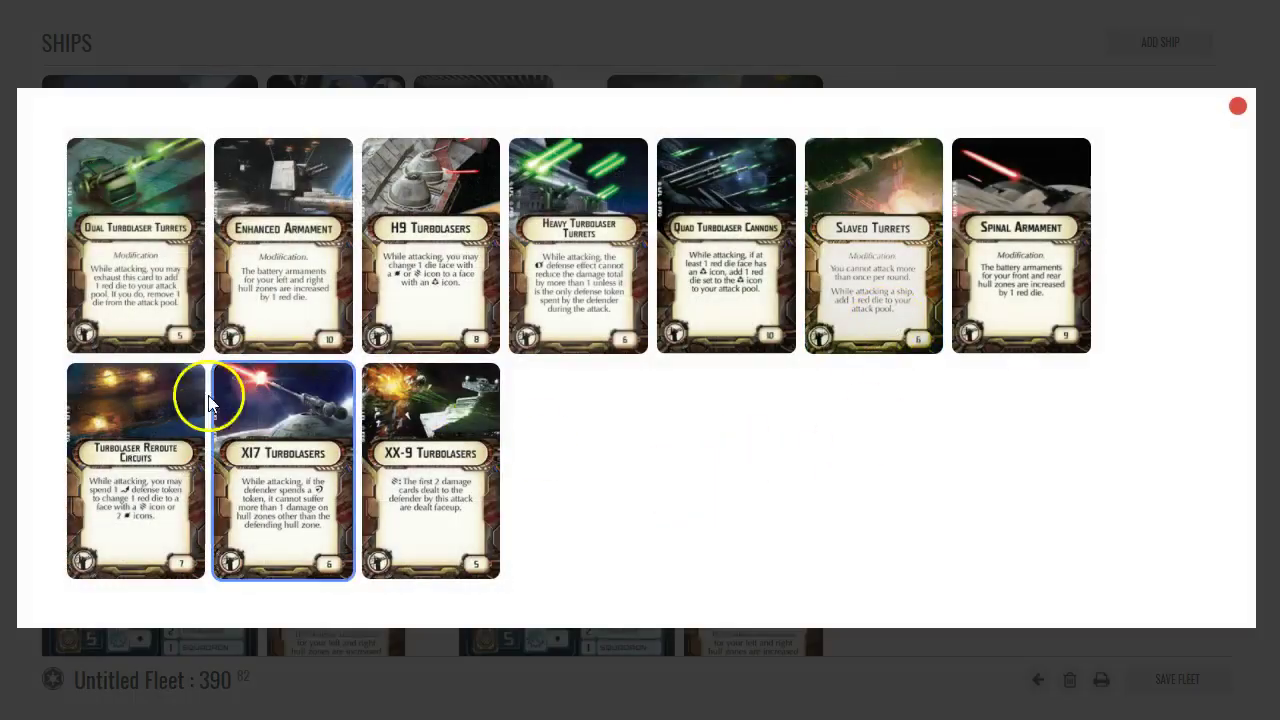
pyautogui.click(125, 440)
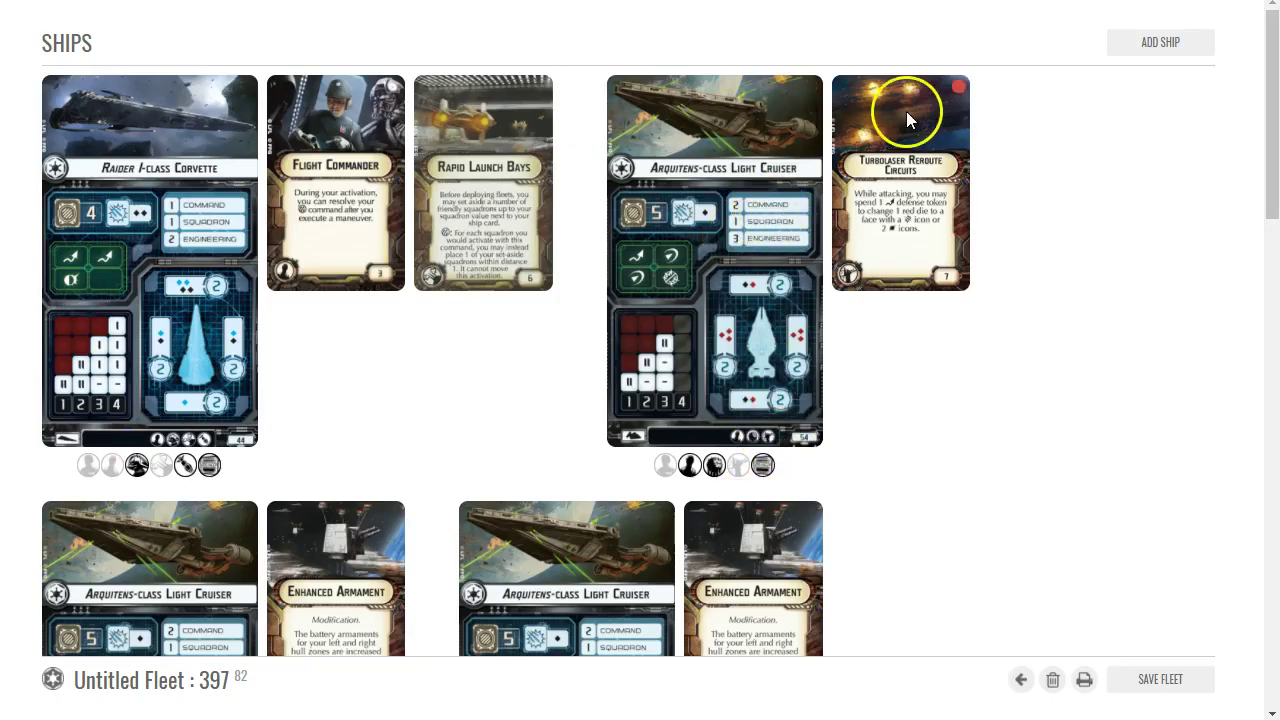
pyautogui.moveTo(249, 688); pyautogui.dragTo(205, 683)
pyautogui.click(275, 691)
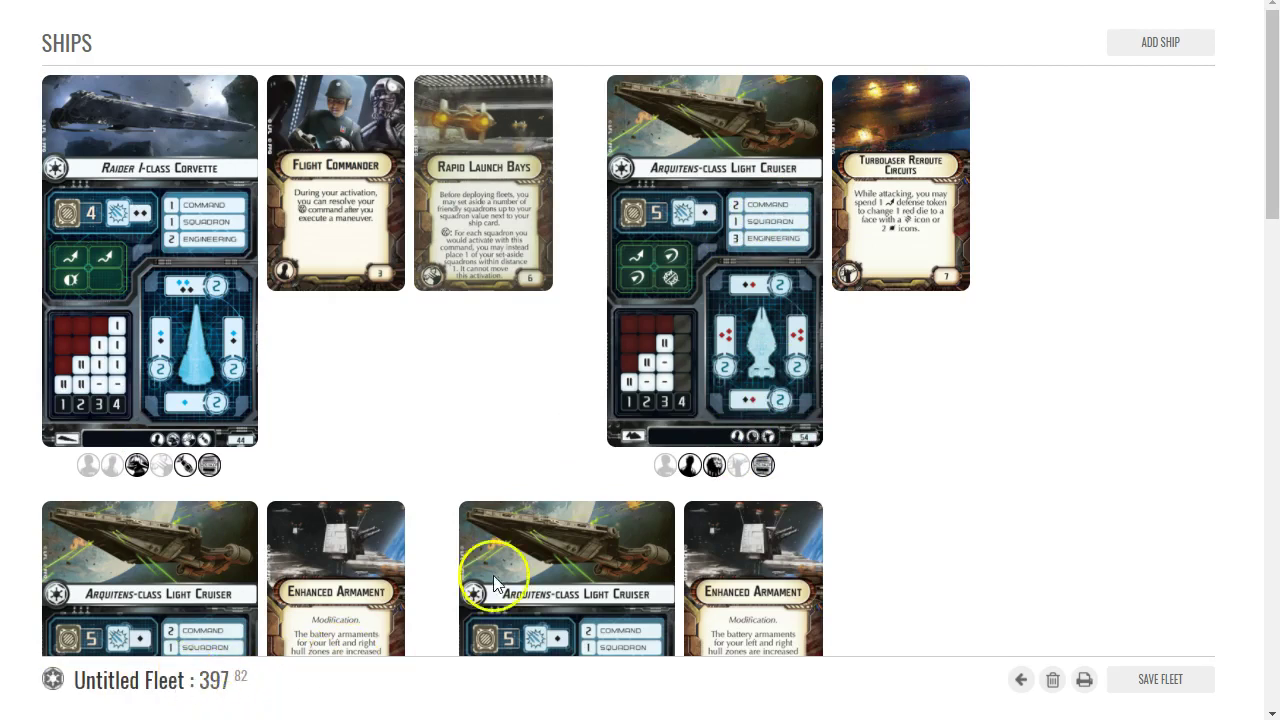
pyautogui.click(975, 92)
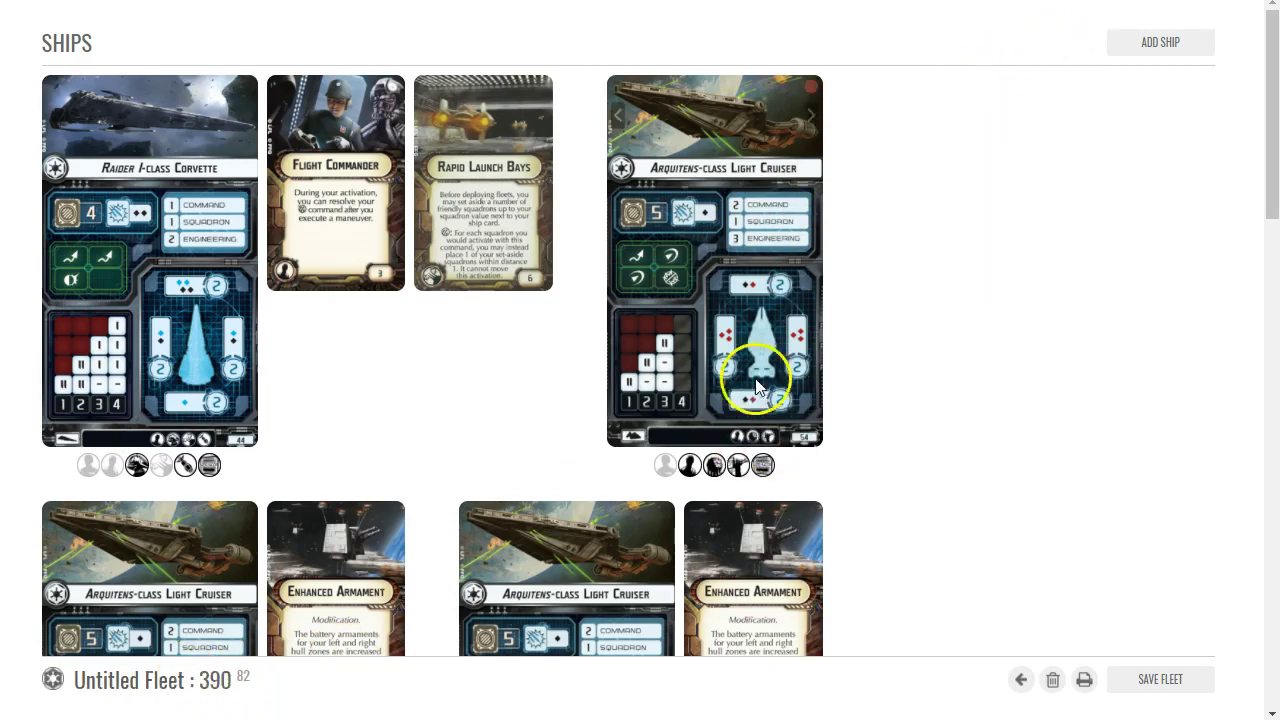
# Step: Equip Dual Turbolaser Turrets on the Arquitens, bringing the fleet to 395 points
pyautogui.click(738, 466)
pyautogui.click(140, 210)
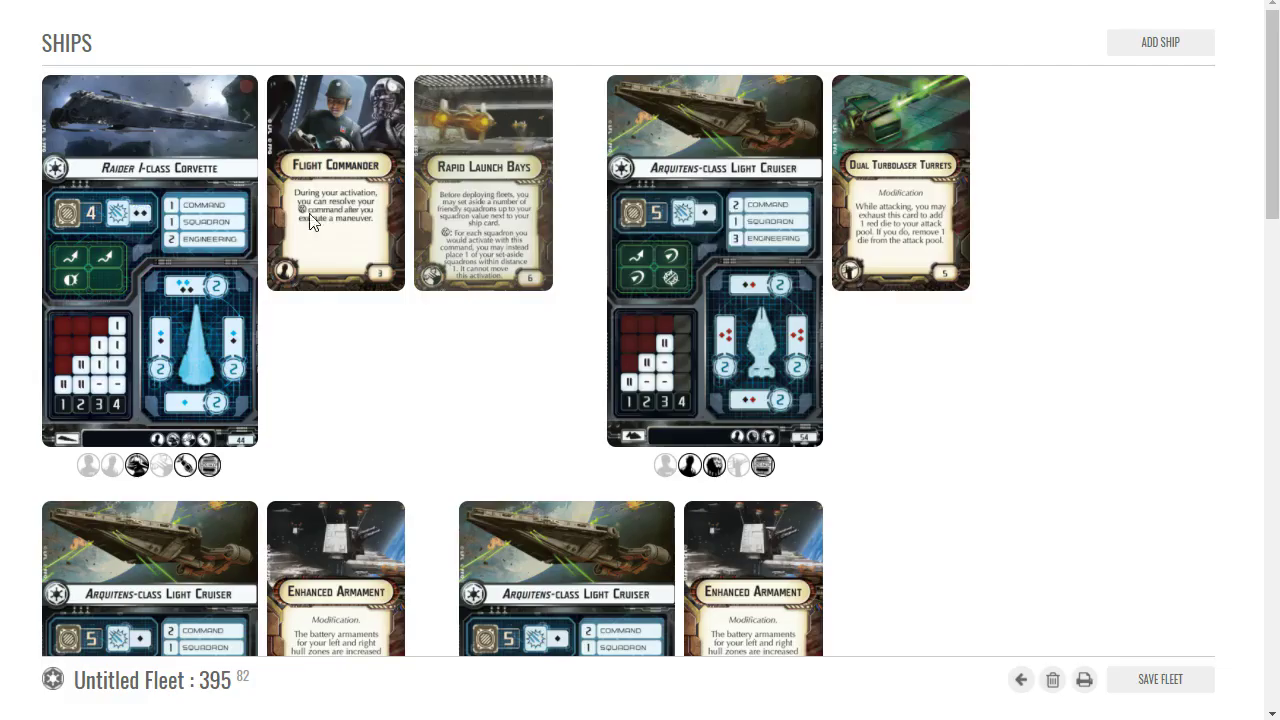
pyautogui.moveTo(934, 177)
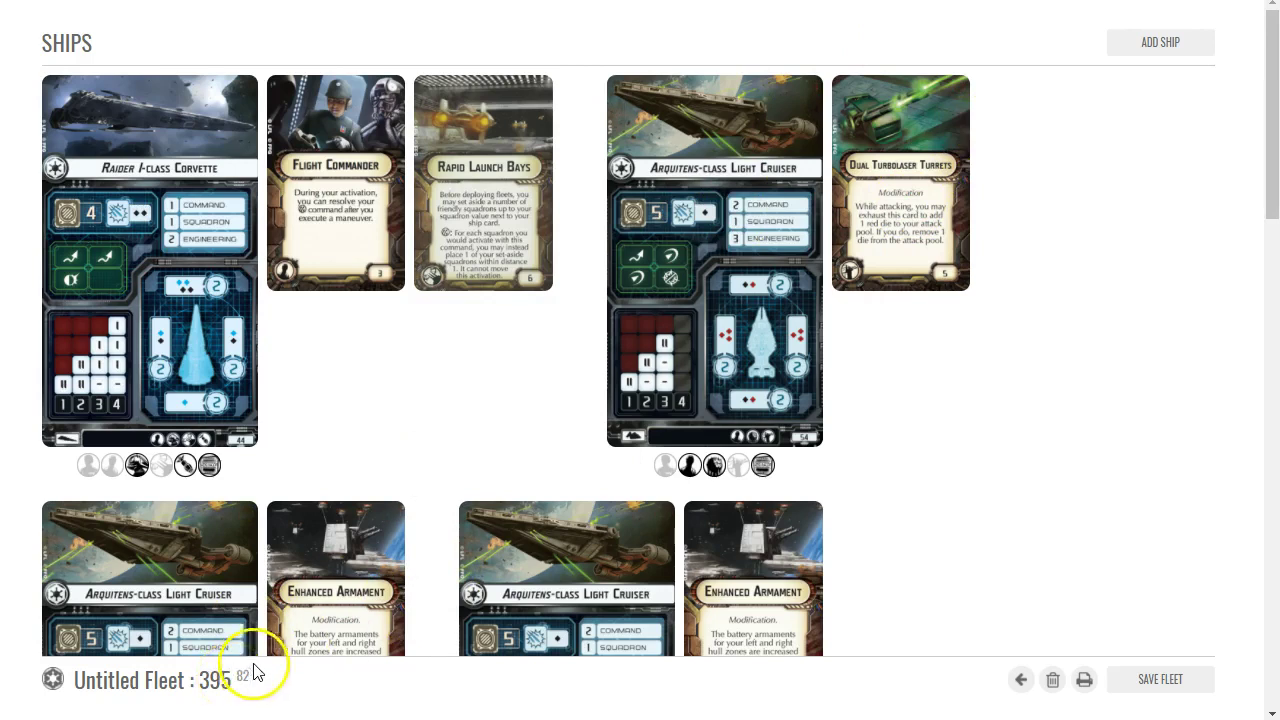
pyautogui.click(962, 93)
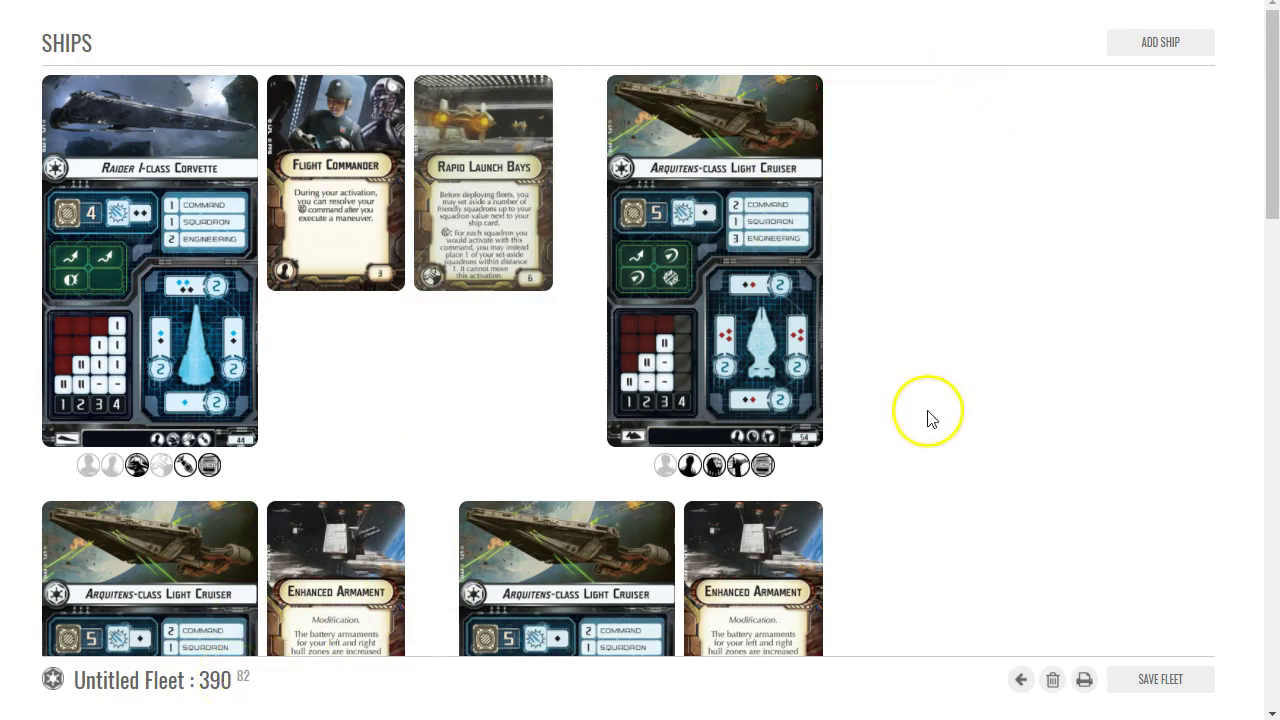
pyautogui.scroll(-4, 935, 368)
pyautogui.scroll(1, 937, 343)
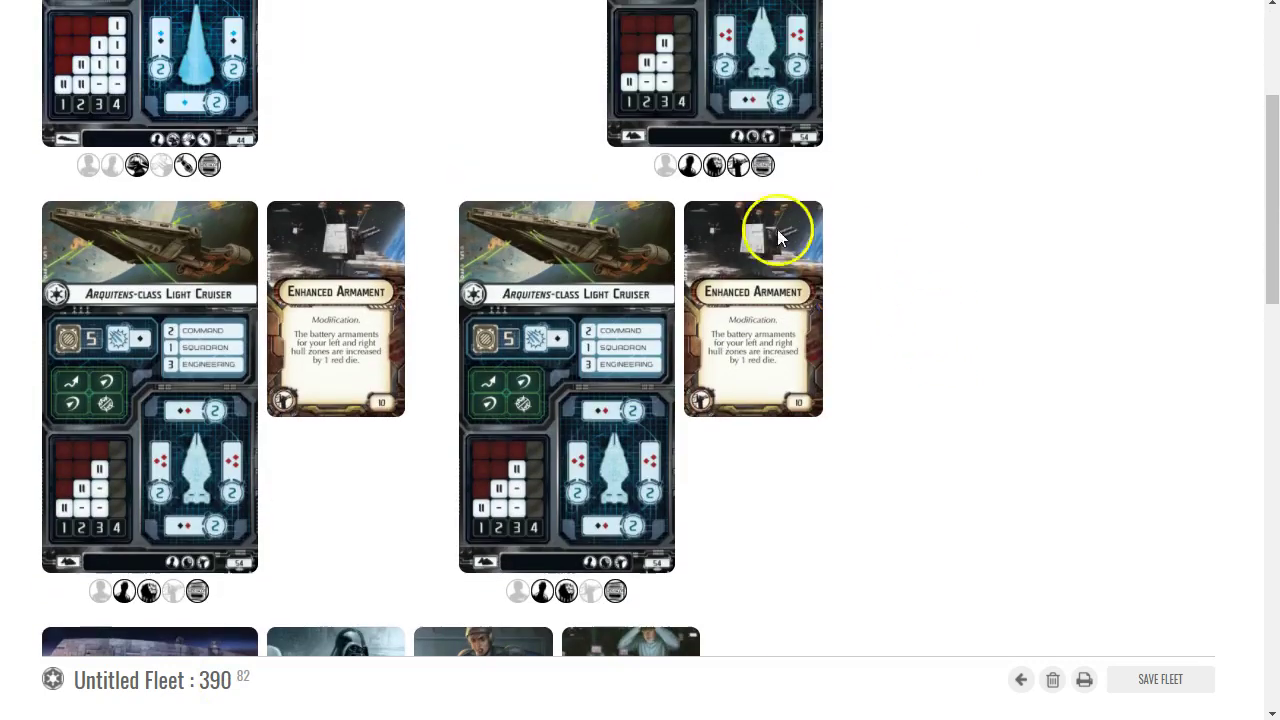
pyautogui.scroll(-1, 777, 223)
pyautogui.moveTo(347, 575)
pyautogui.scroll(-1, 654, 449)
pyautogui.moveTo(662, 435)
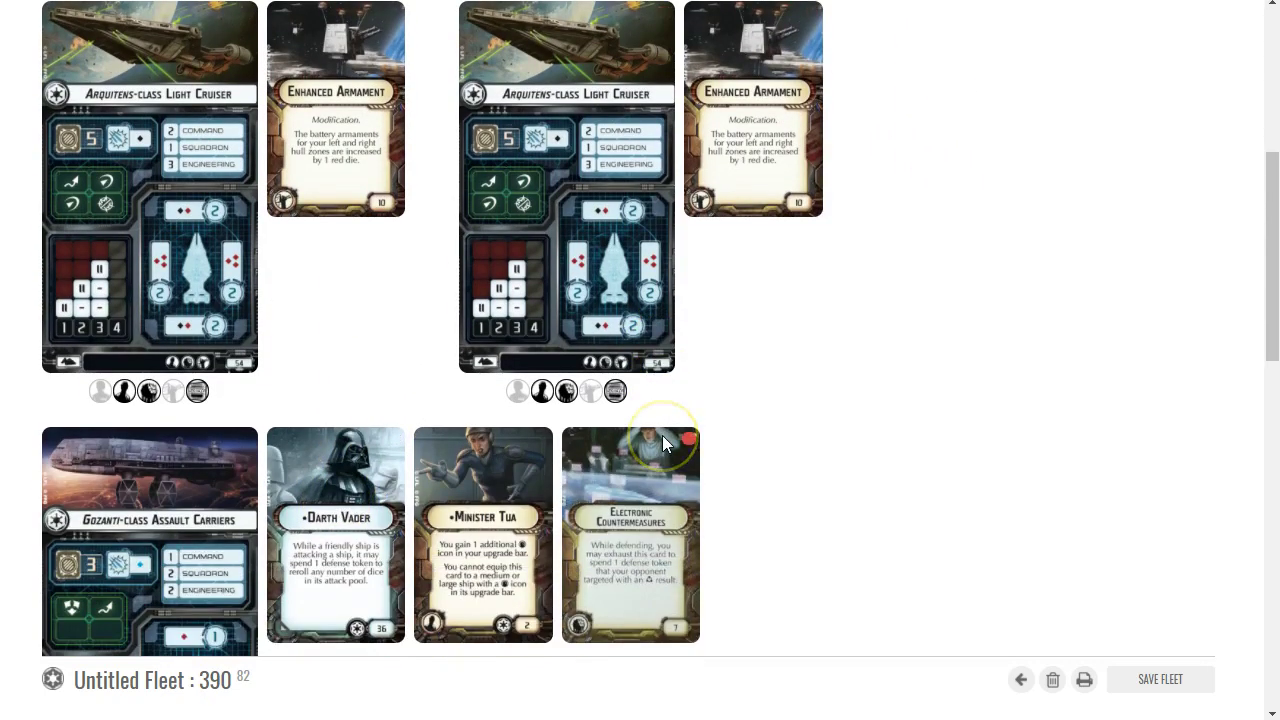
pyautogui.moveTo(641, 493)
pyautogui.scroll(5, 808, 510)
pyautogui.moveTo(665, 213)
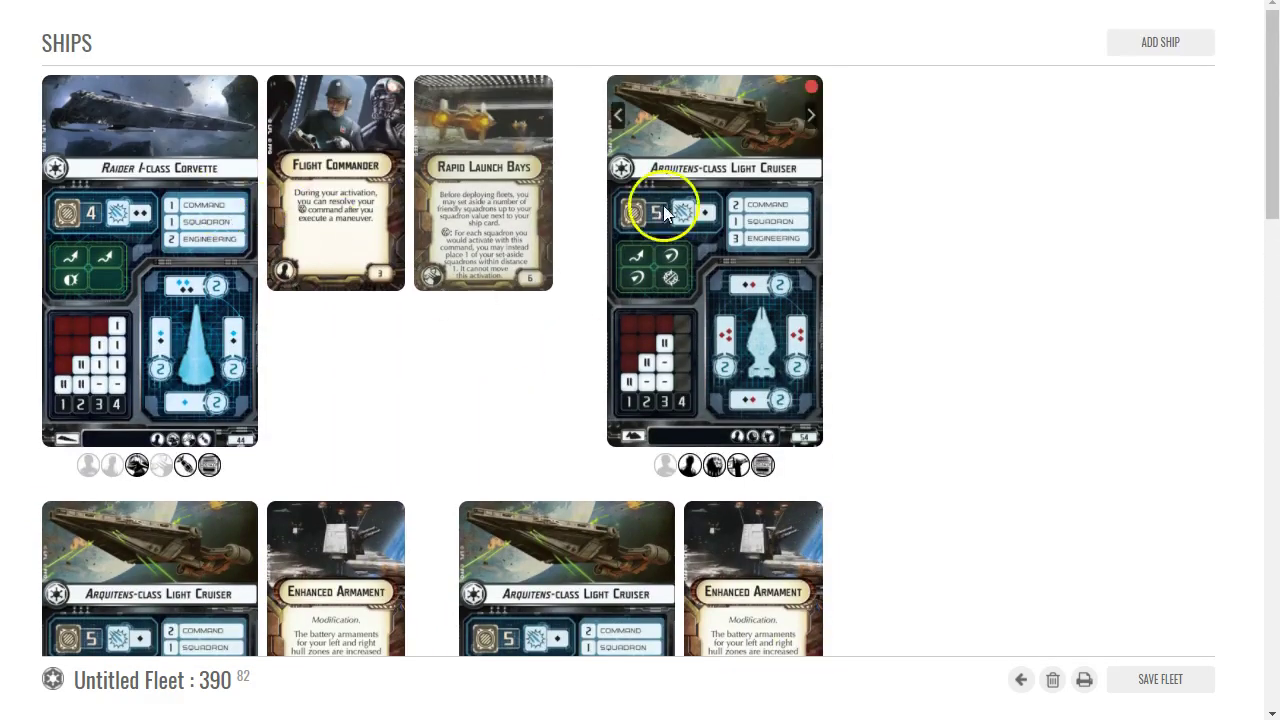
pyautogui.scroll(-7, 539, 517)
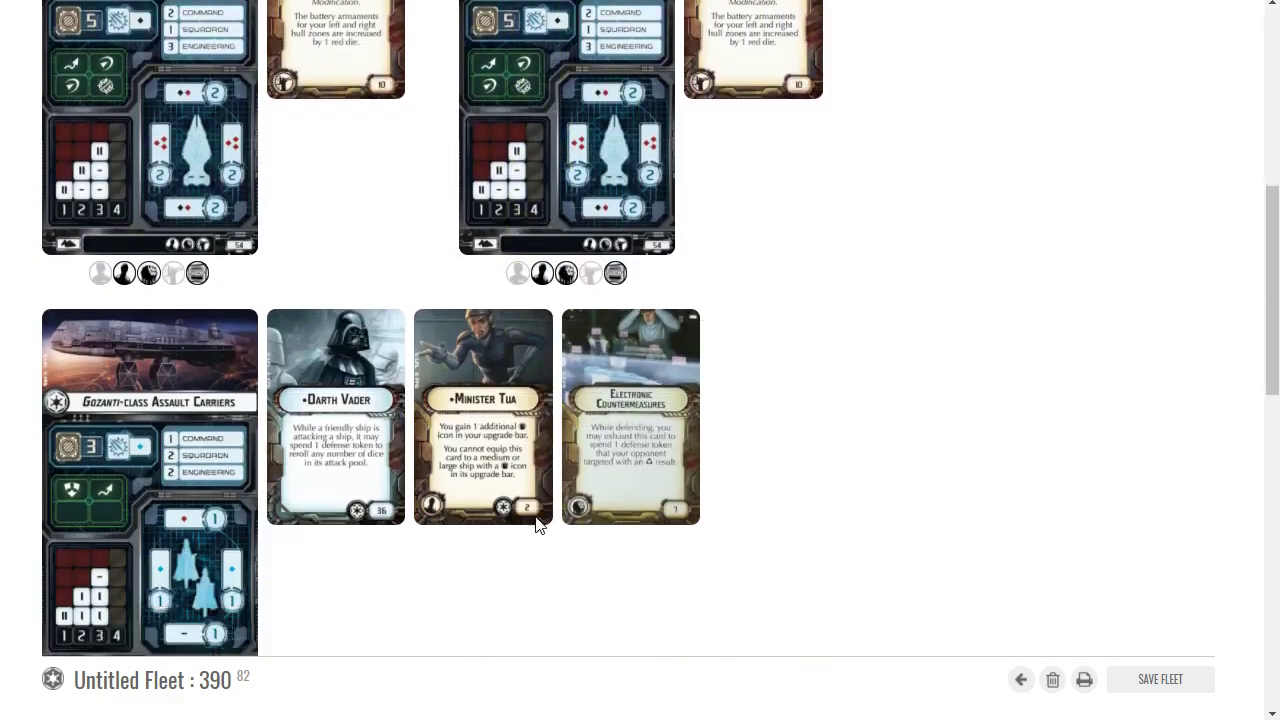
pyautogui.scroll(-1, 337, 345)
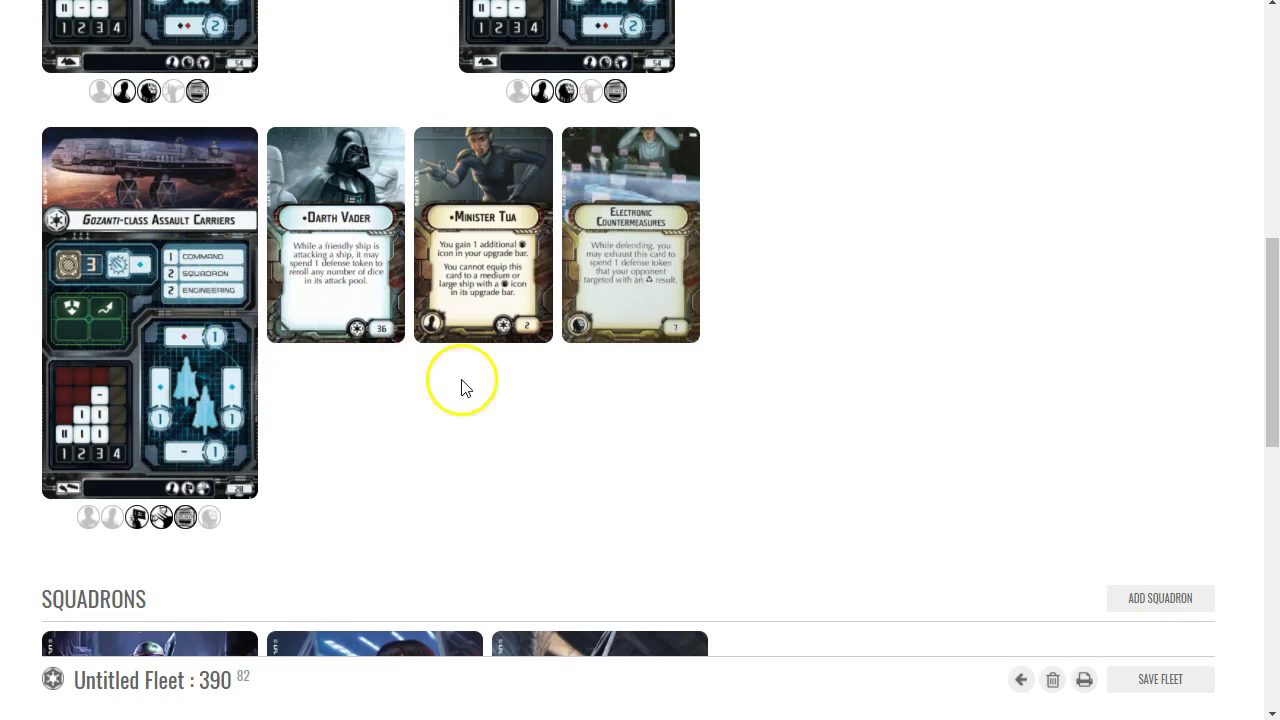
pyautogui.scroll(-1, 462, 388)
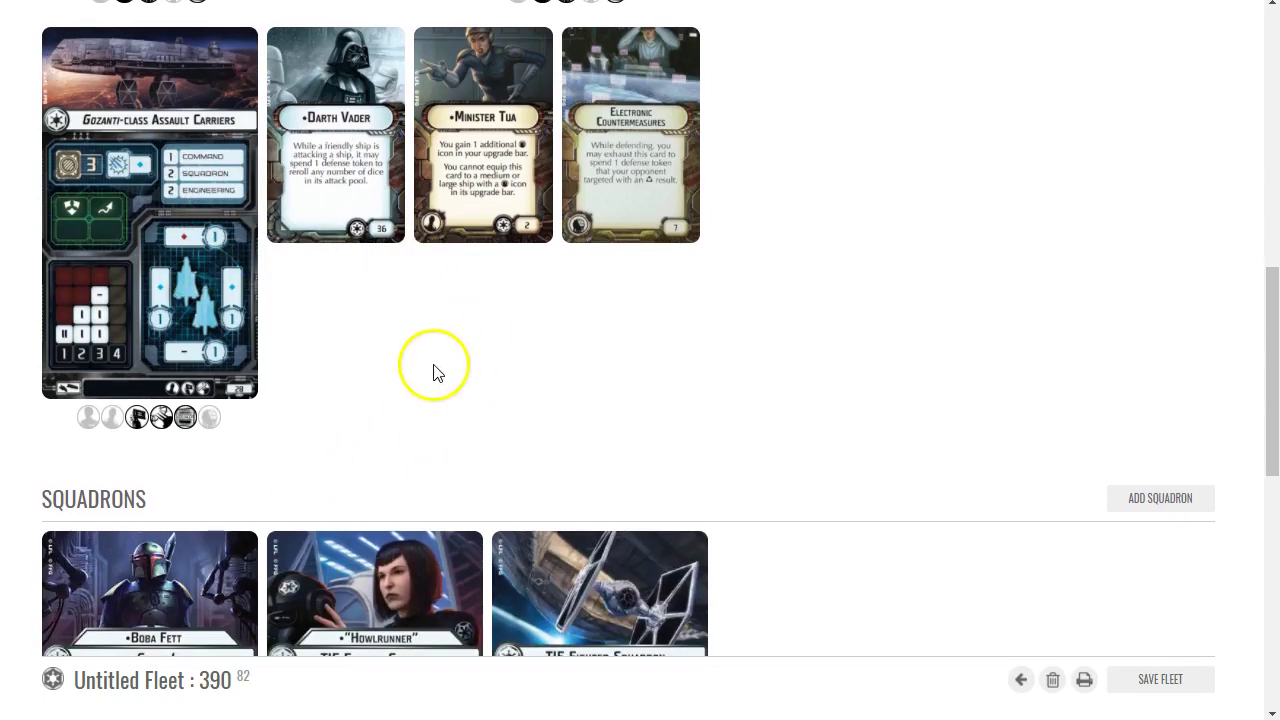
pyautogui.scroll(-2, 434, 372)
pyautogui.scroll(3, 409, 277)
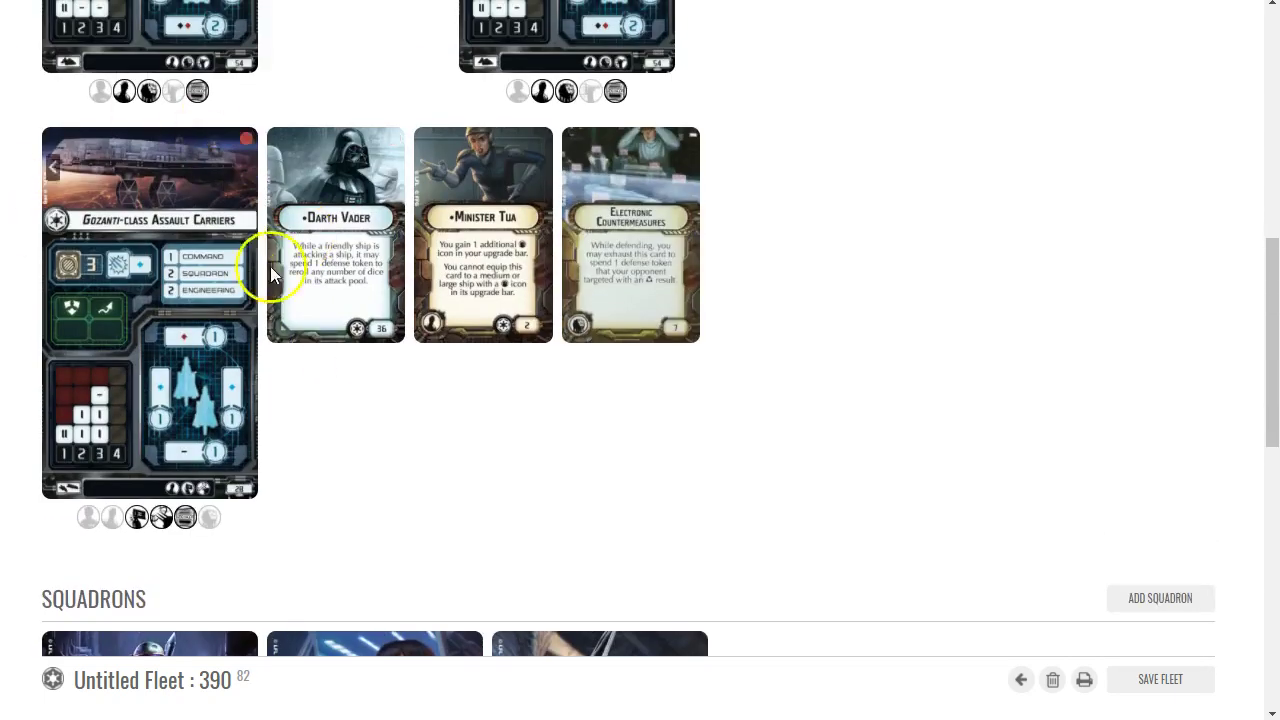
pyautogui.scroll(5, 694, 360)
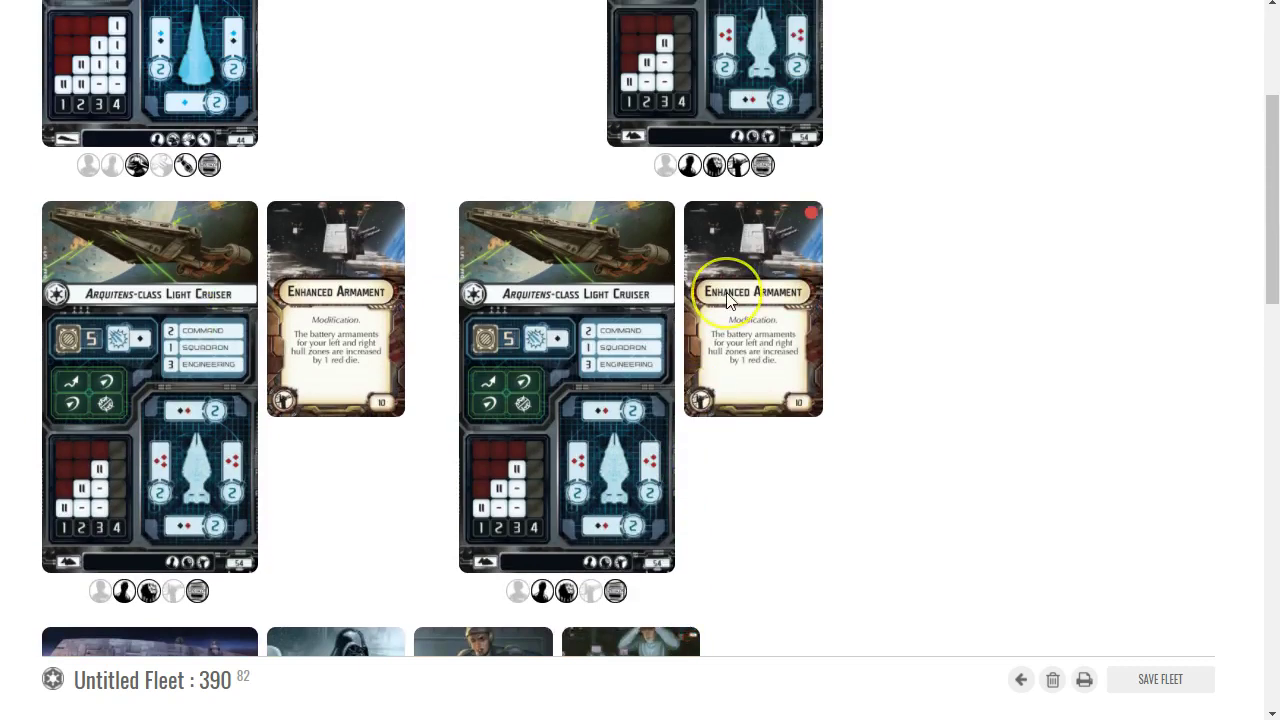
pyautogui.scroll(-7, 727, 300)
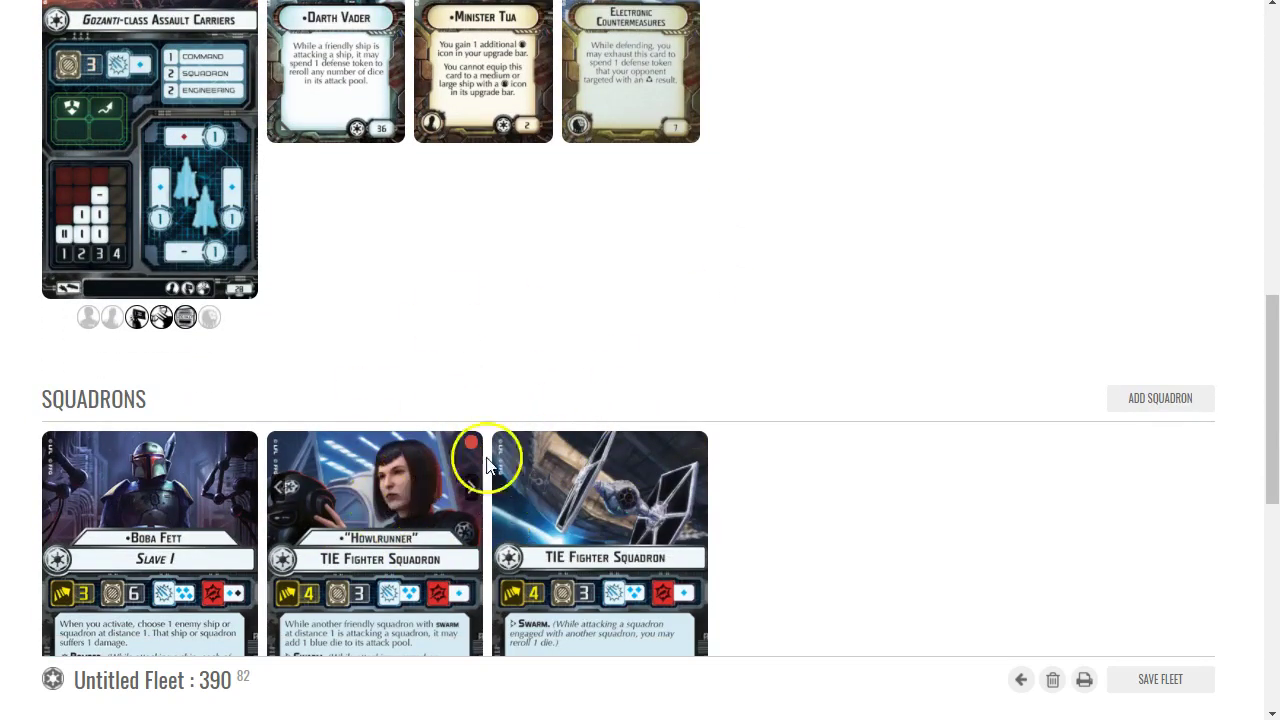
pyautogui.scroll(5, 723, 360)
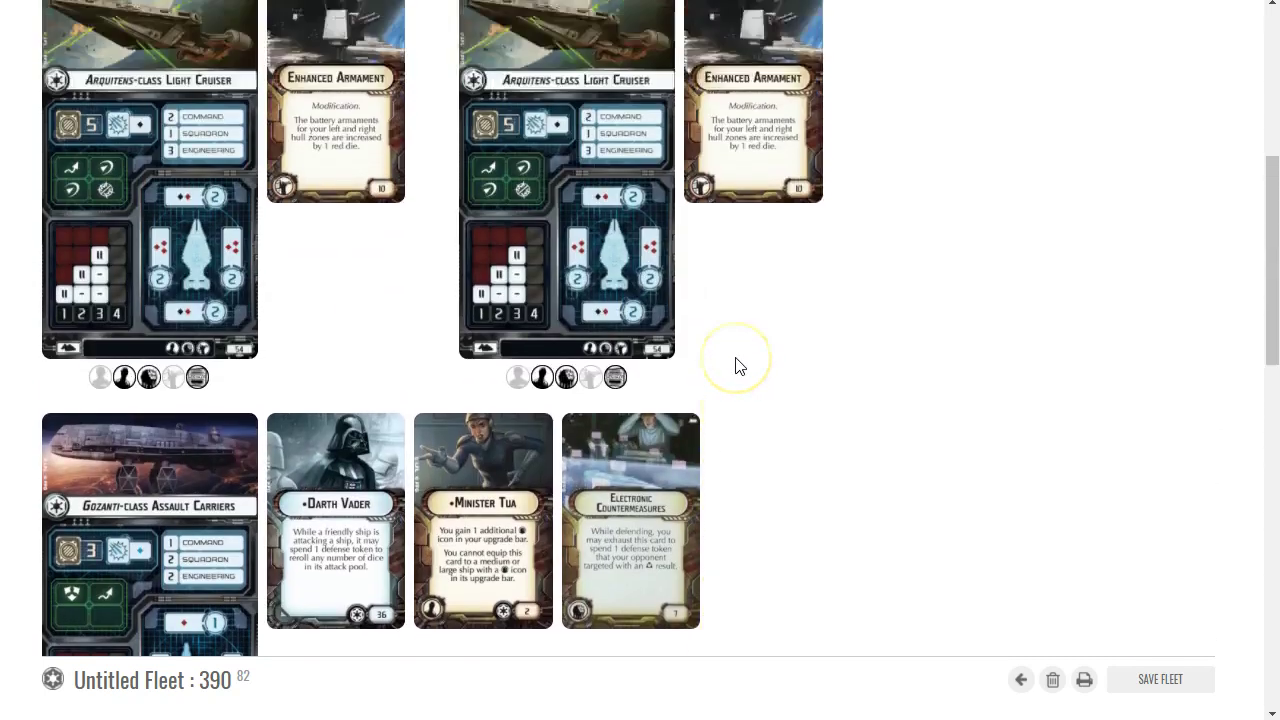
pyautogui.scroll(5, 736, 365)
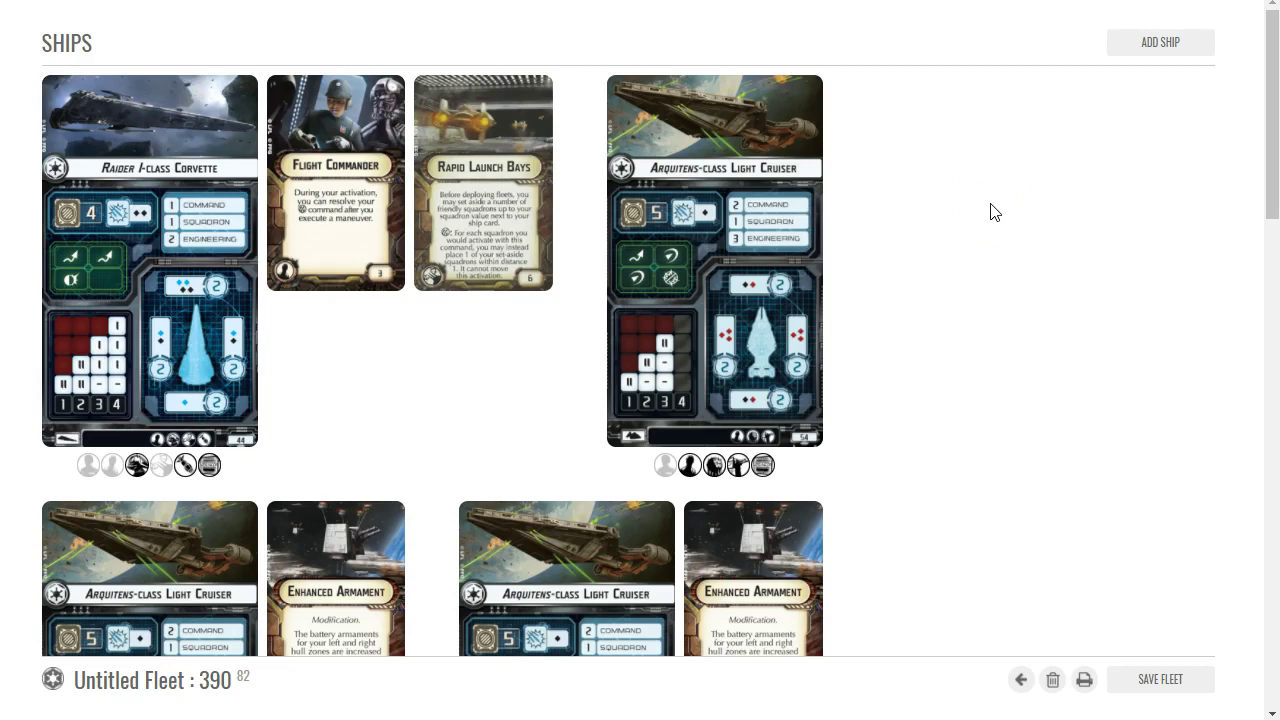
pyautogui.moveTo(148, 230)
pyautogui.scroll(-4, 935, 285)
pyautogui.scroll(-9, 935, 288)
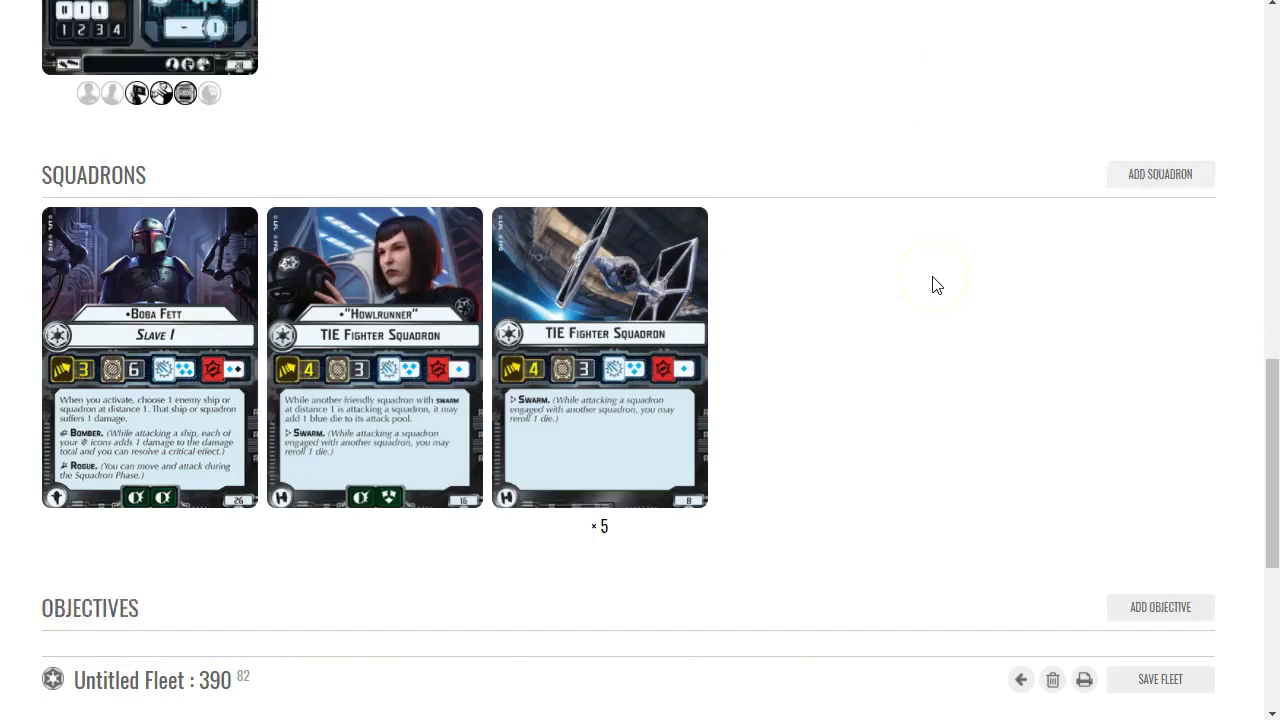
pyautogui.scroll(-1, 935, 285)
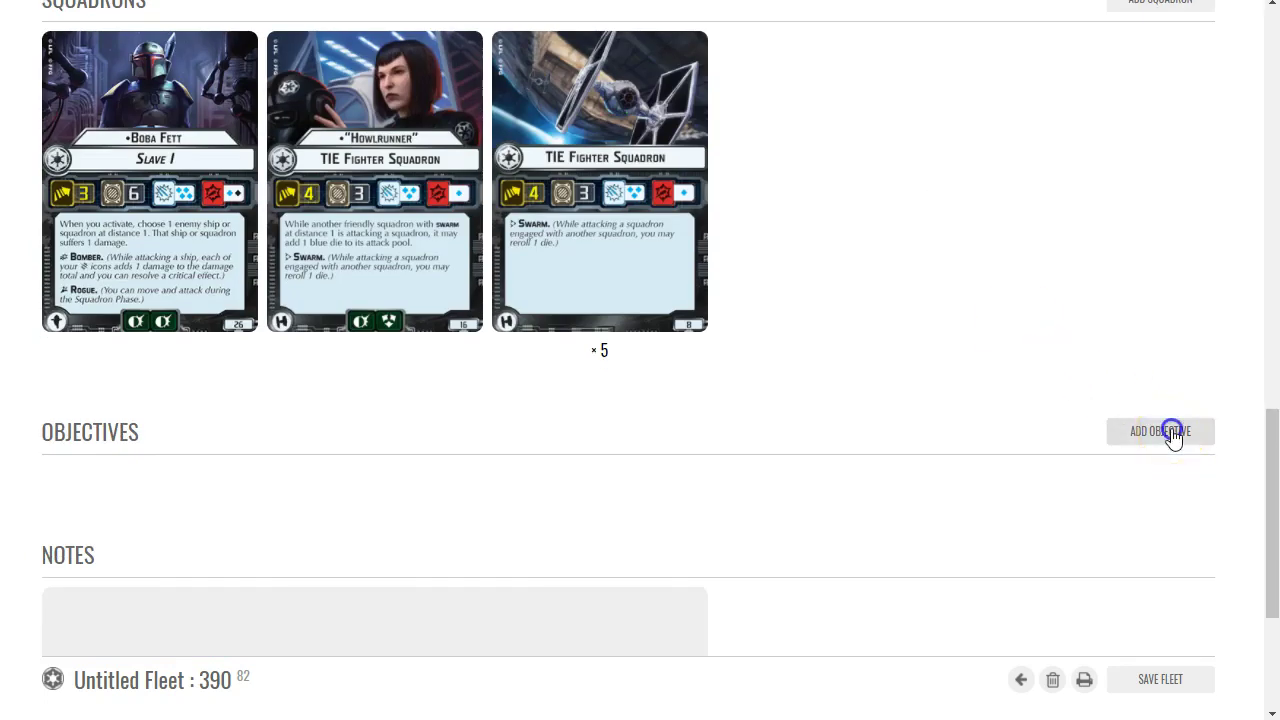
# Step: Add the Opening Salvo objective to the fleet
pyautogui.click(1172, 432)
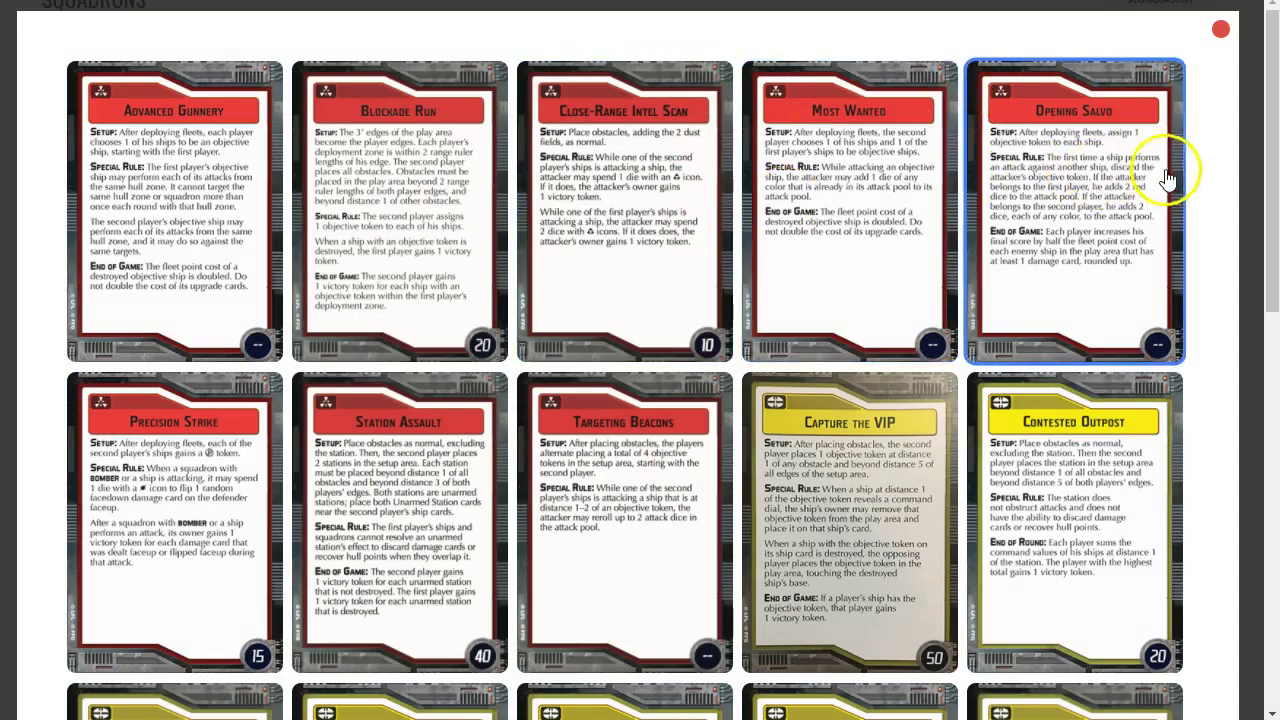
pyautogui.click(1110, 175)
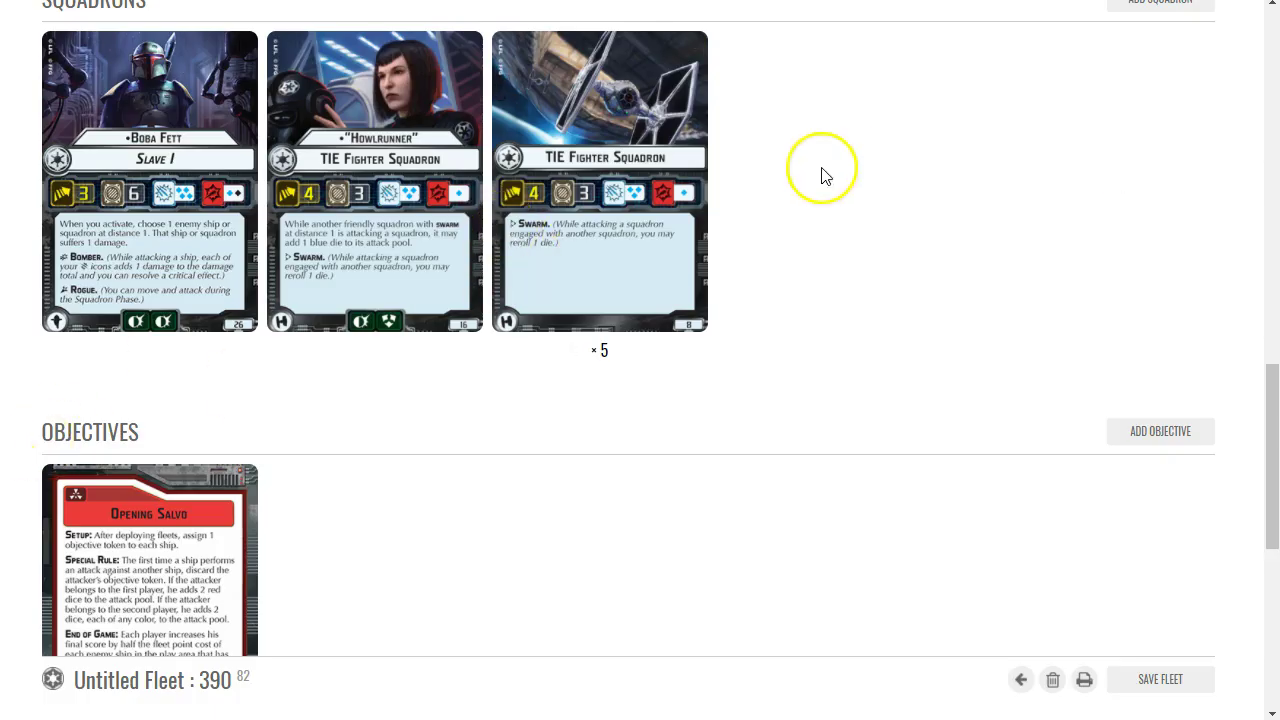
pyautogui.scroll(1, 800, 190)
pyautogui.scroll(-2, 780, 260)
# Step: Add the Fire Lanes objective as the second objective
pyautogui.click(1164, 333)
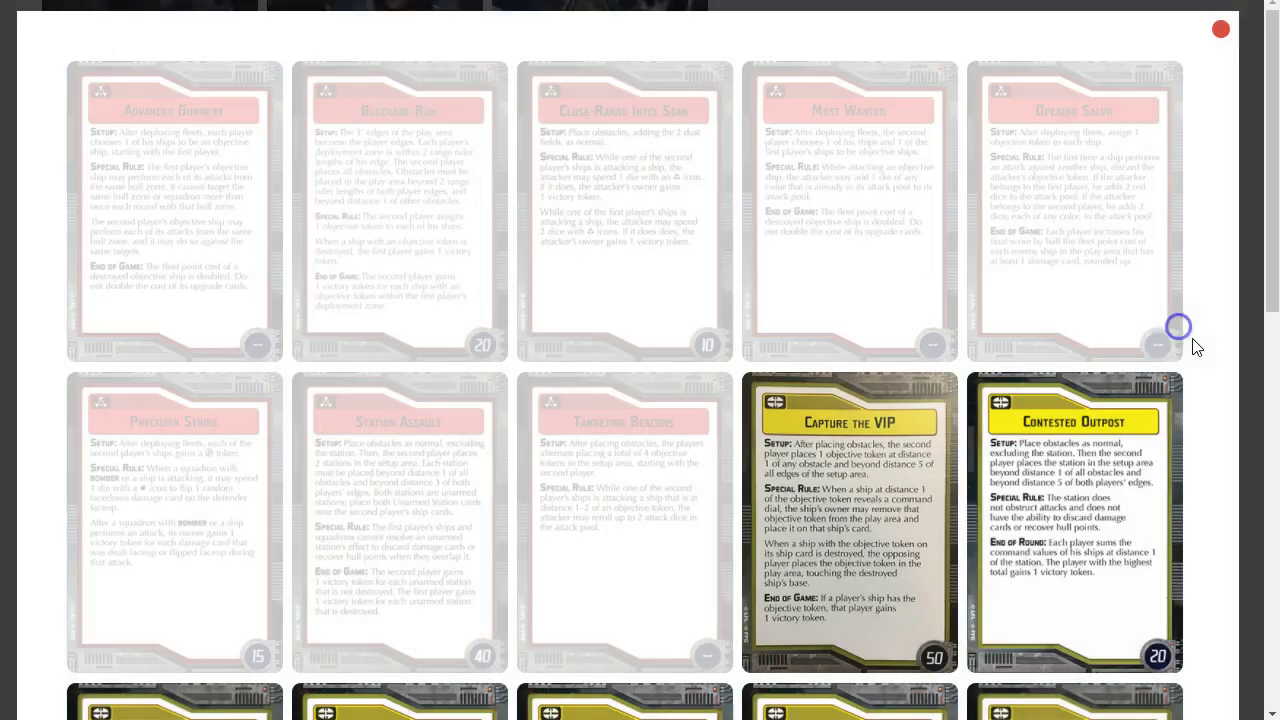
pyautogui.scroll(-4, 812, 205)
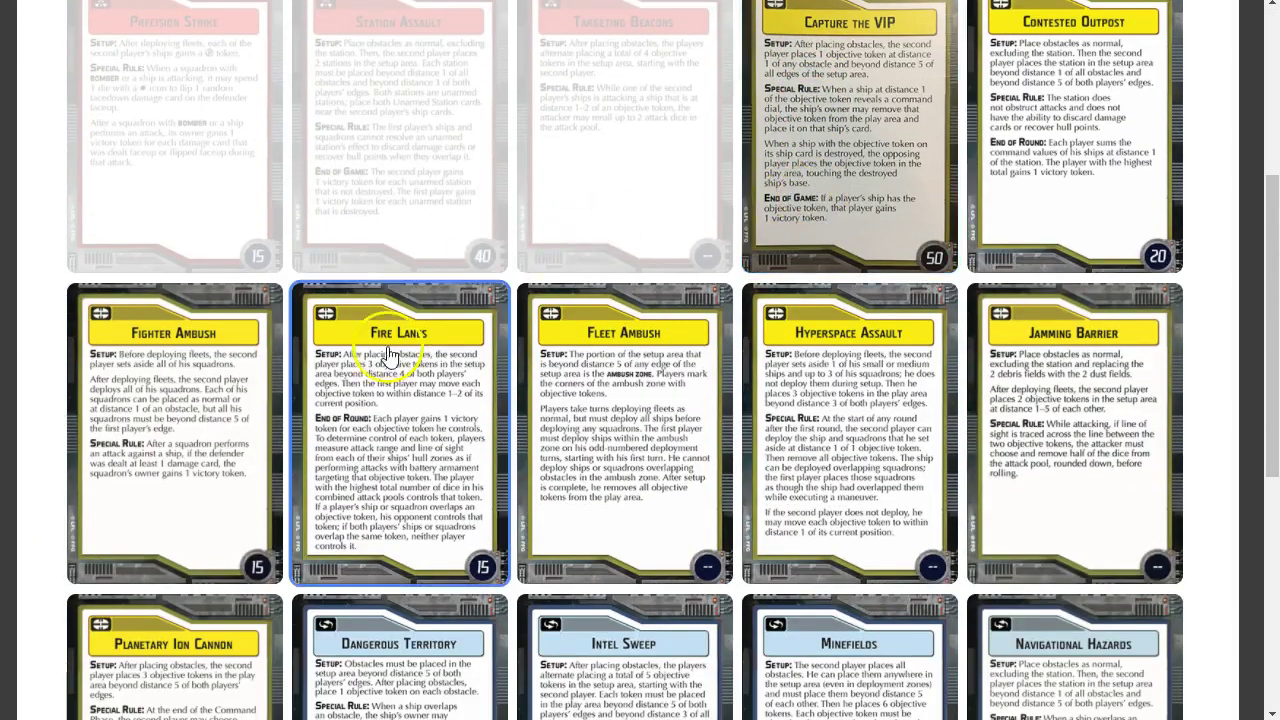
pyautogui.click(421, 430)
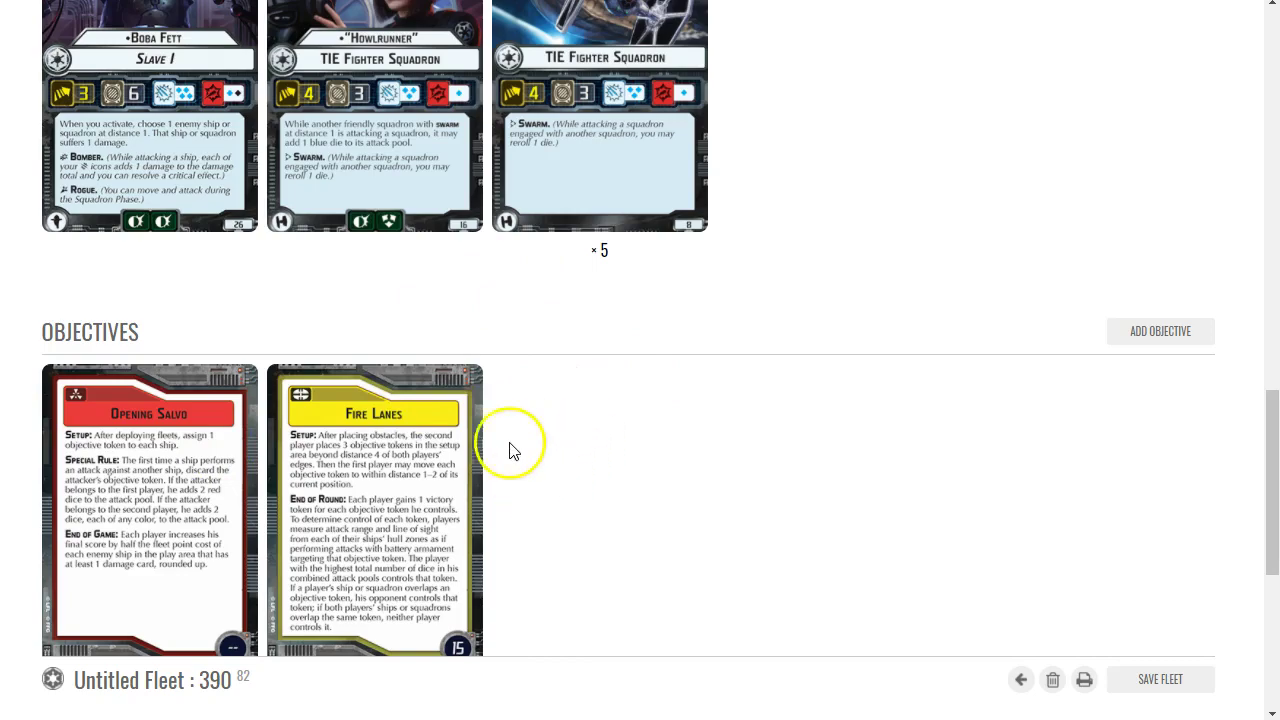
pyautogui.scroll(10, 509, 449)
pyautogui.scroll(5, 515, 410)
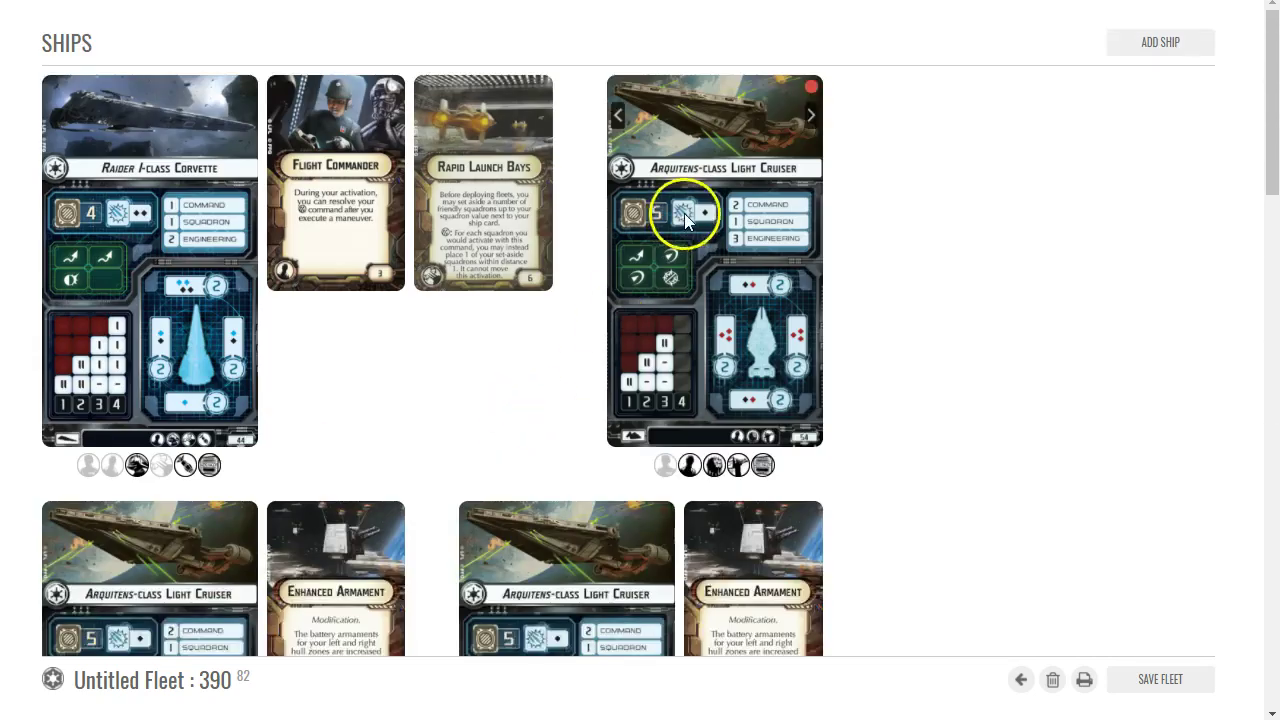
# Step: Add Solar Corona as the third objective
pyautogui.scroll(-1, 700, 230)
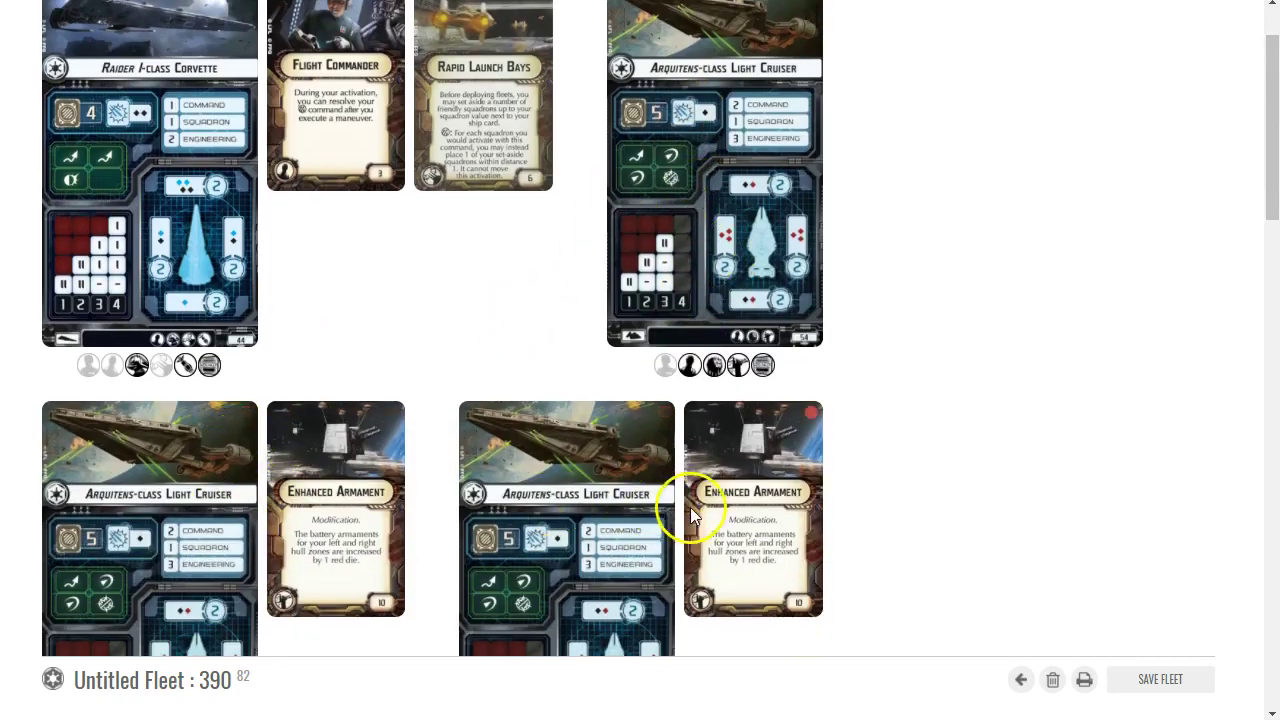
pyautogui.scroll(-1, 690, 507)
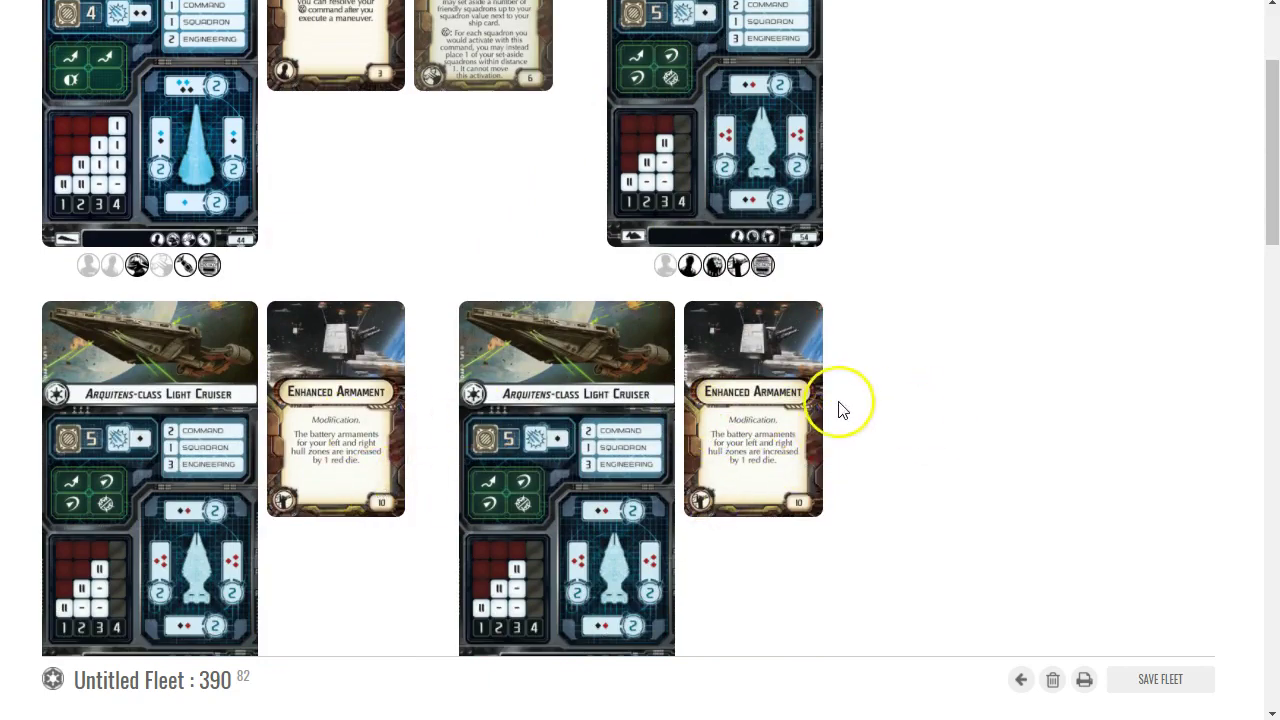
pyautogui.scroll(-4, 843, 406)
pyautogui.scroll(-12, 843, 410)
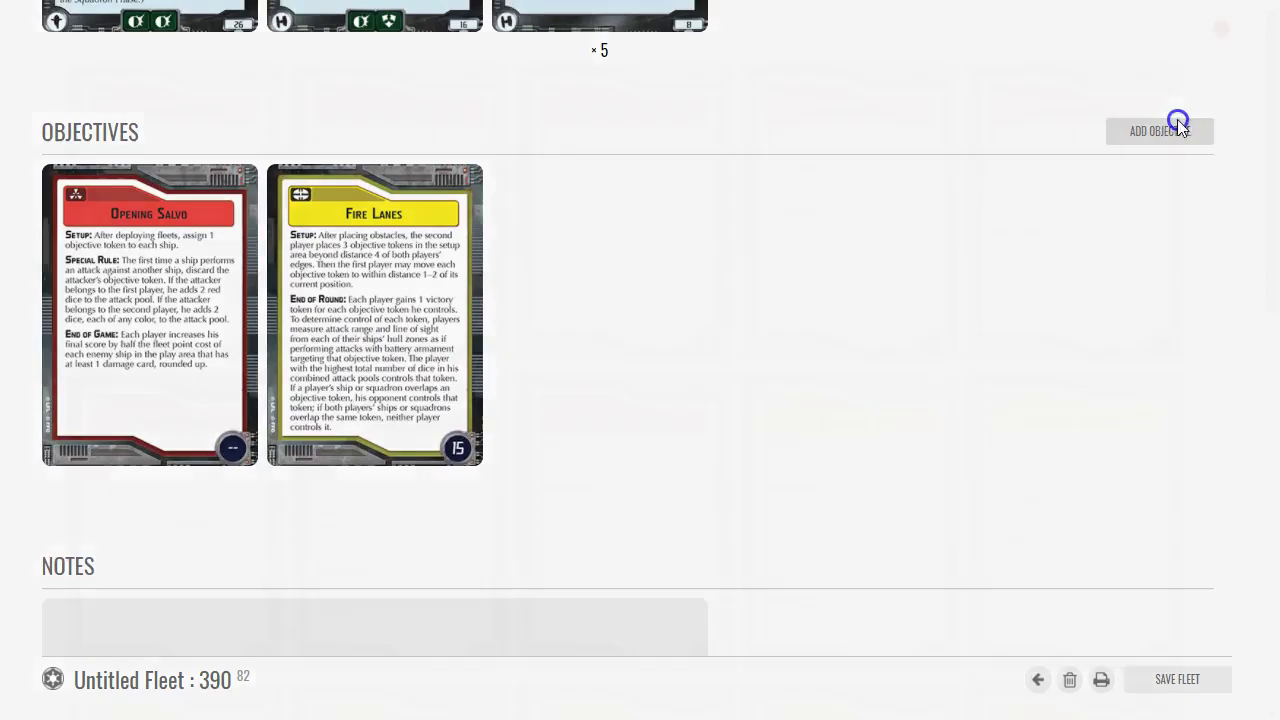
pyautogui.click(1160, 131)
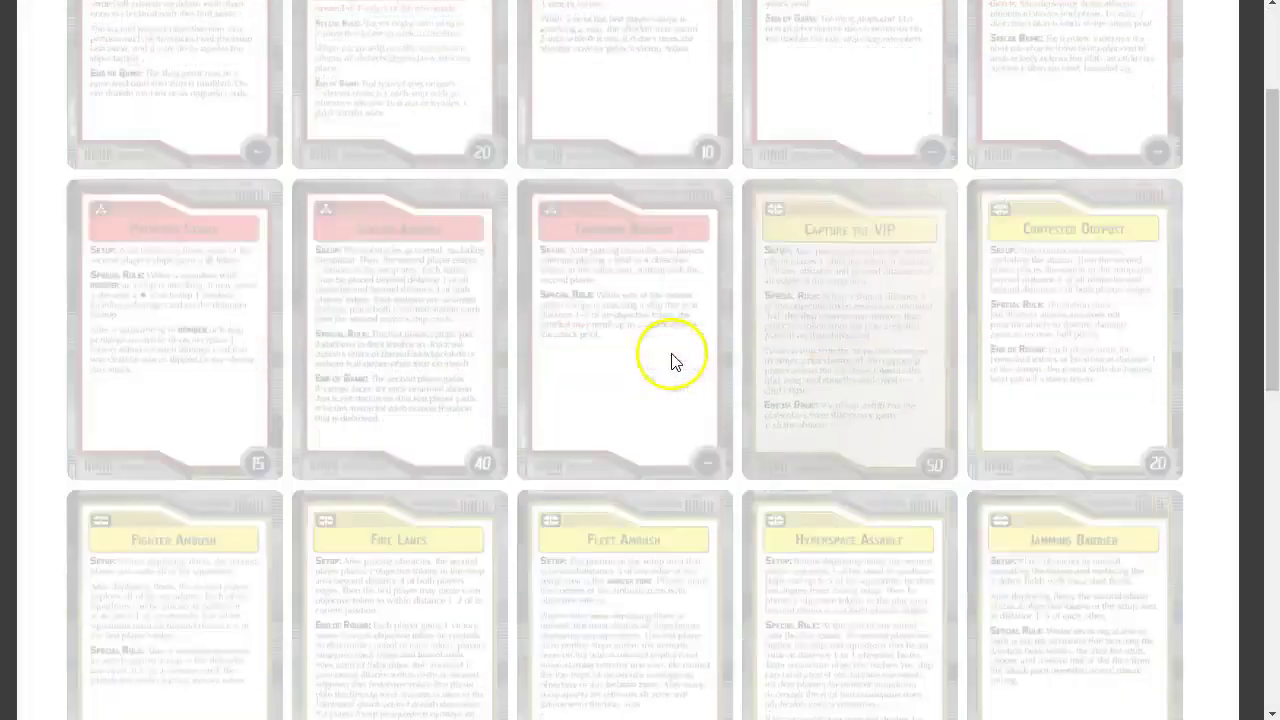
pyautogui.scroll(-7, 672, 357)
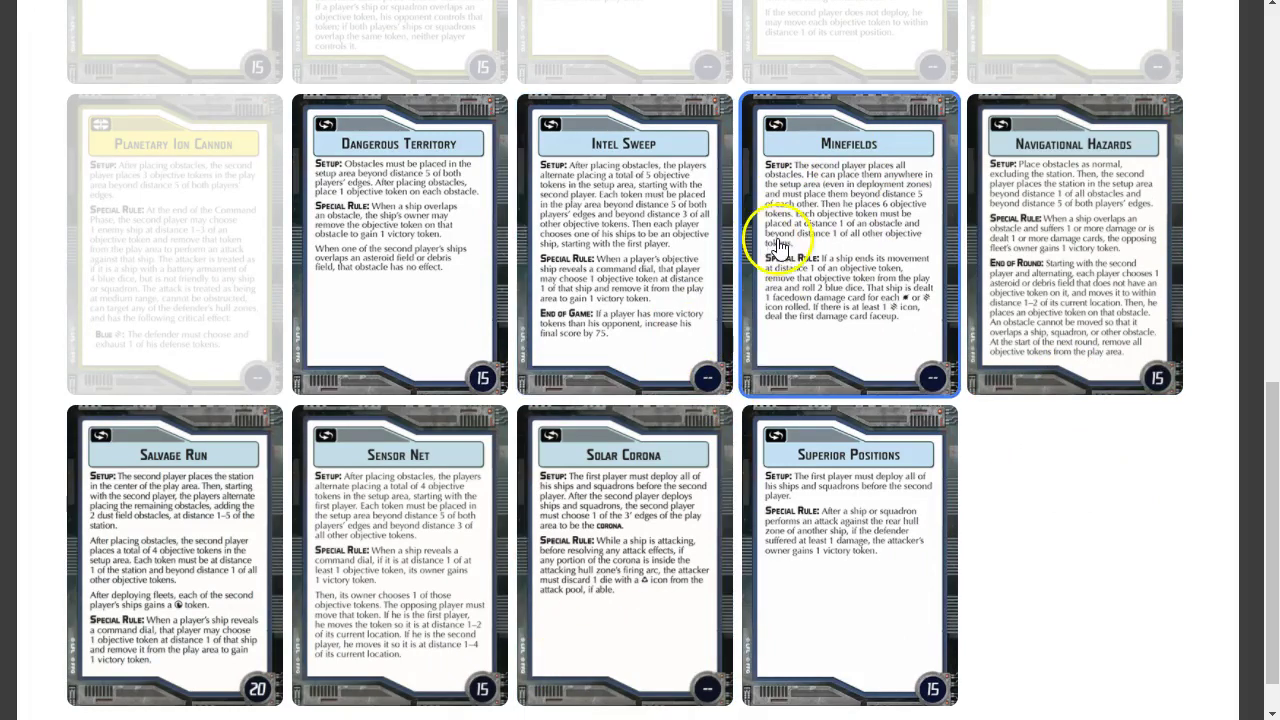
pyautogui.click(616, 530)
pyautogui.scroll(2, 958, 380)
pyautogui.scroll(1, 958, 405)
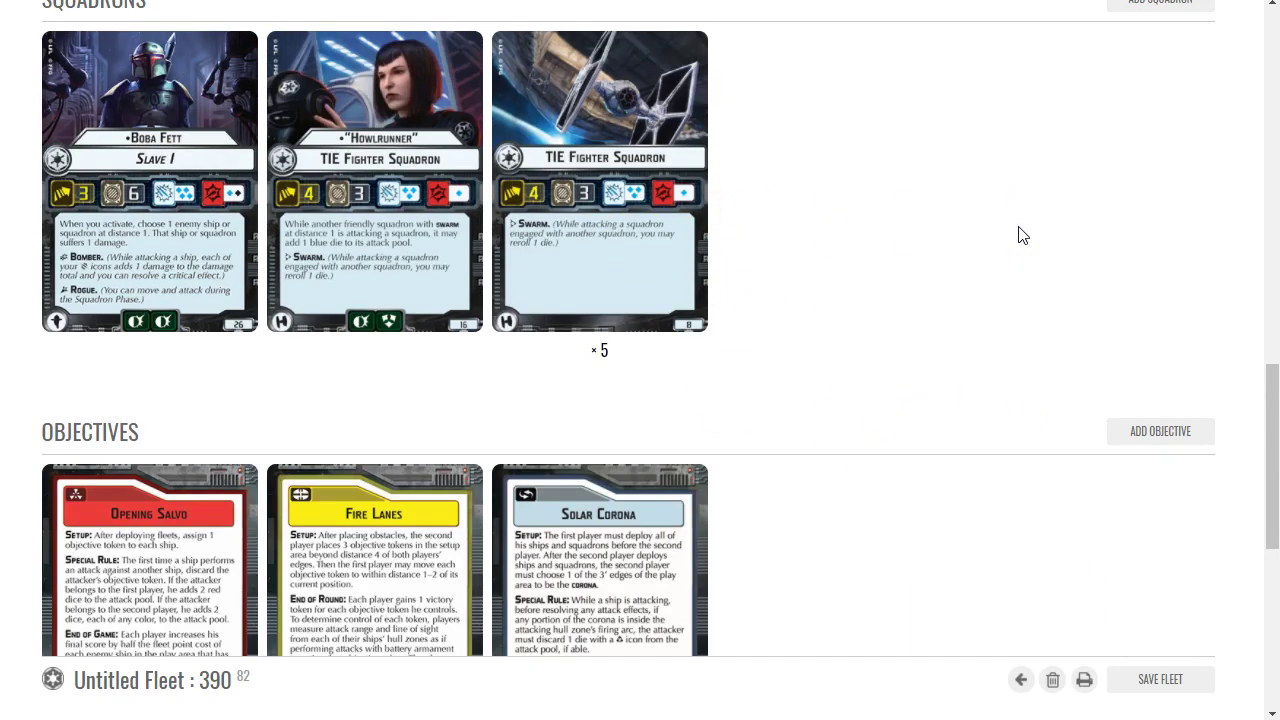
pyautogui.scroll(-4, 951, 330)
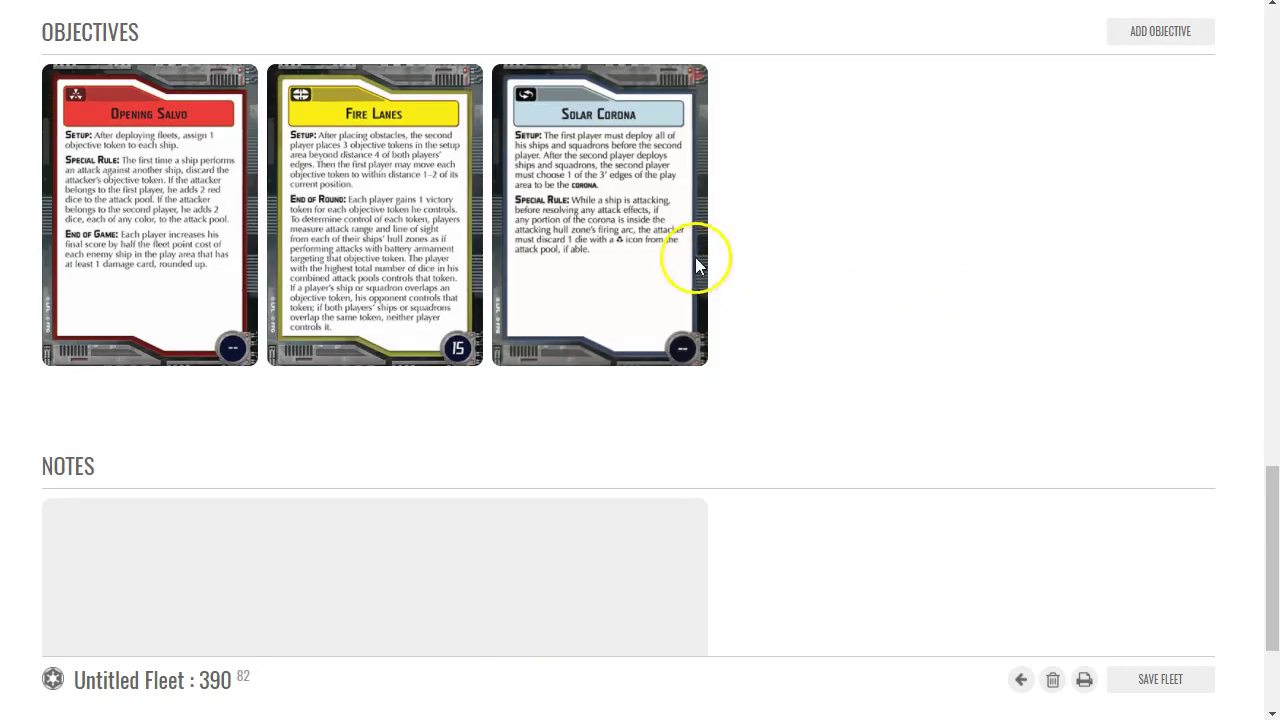
pyautogui.scroll(1, 705, 260)
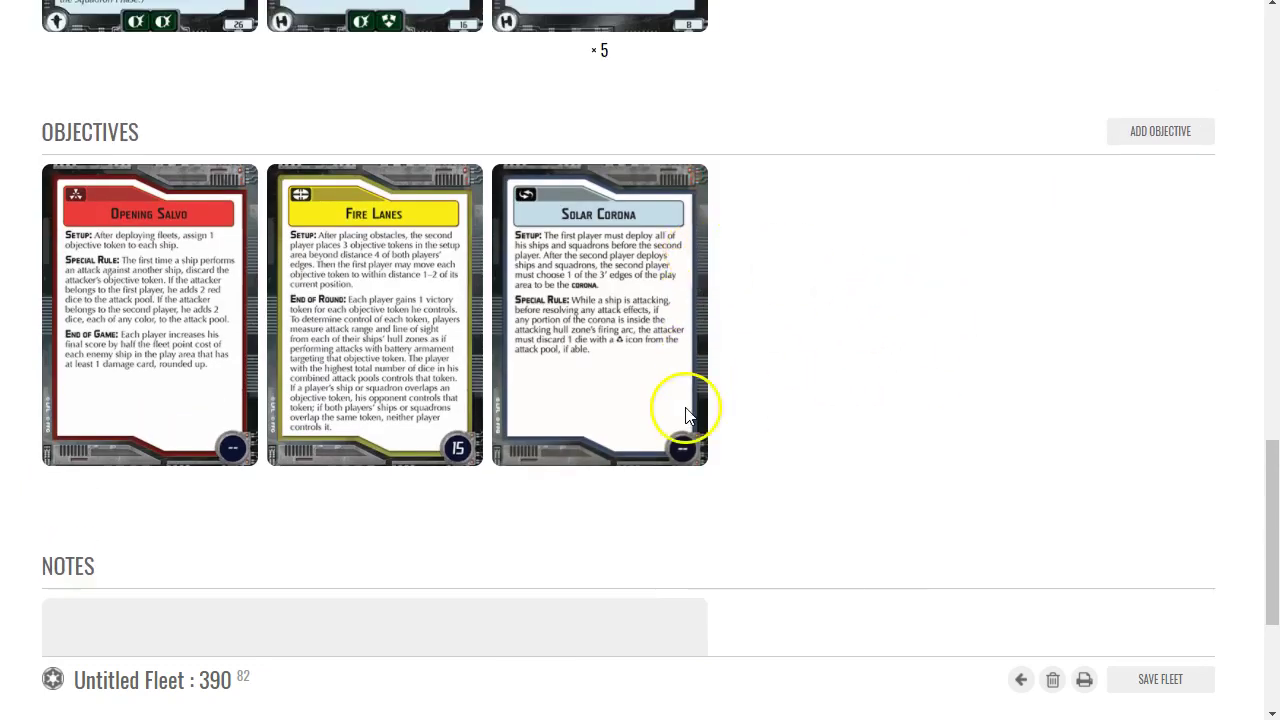
pyautogui.scroll(4, 894, 277)
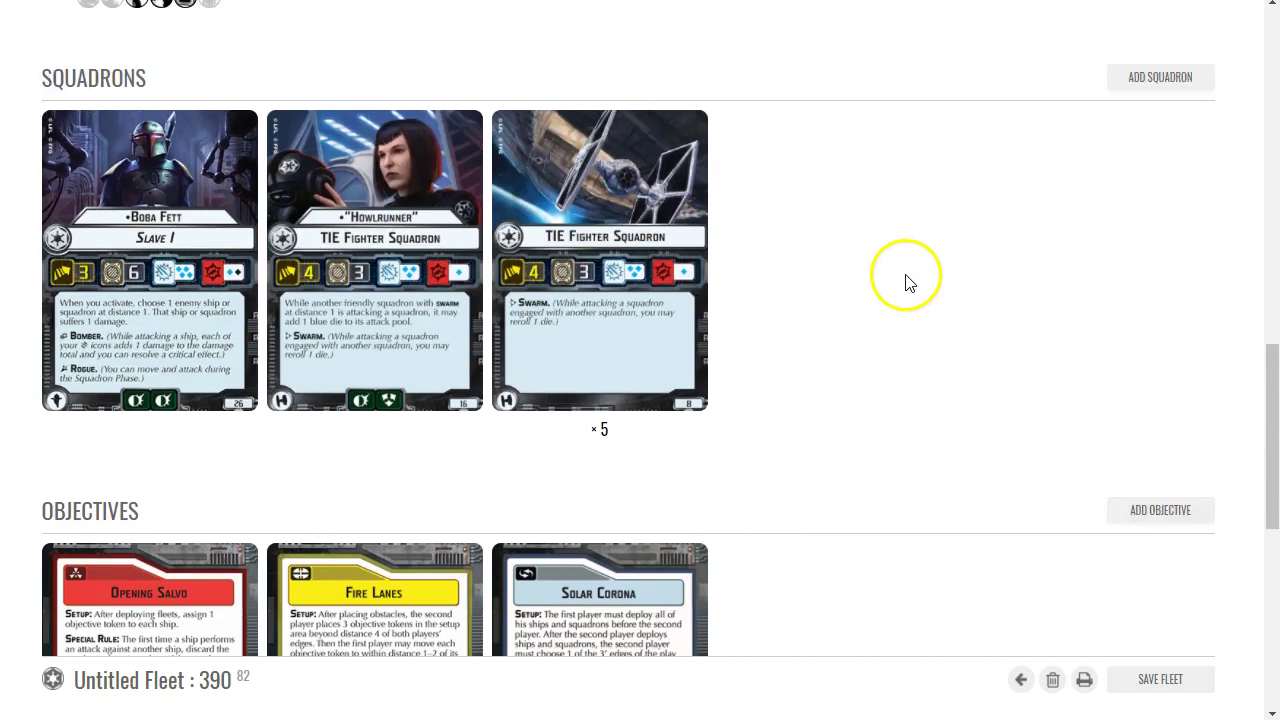
pyautogui.scroll(10, 905, 282)
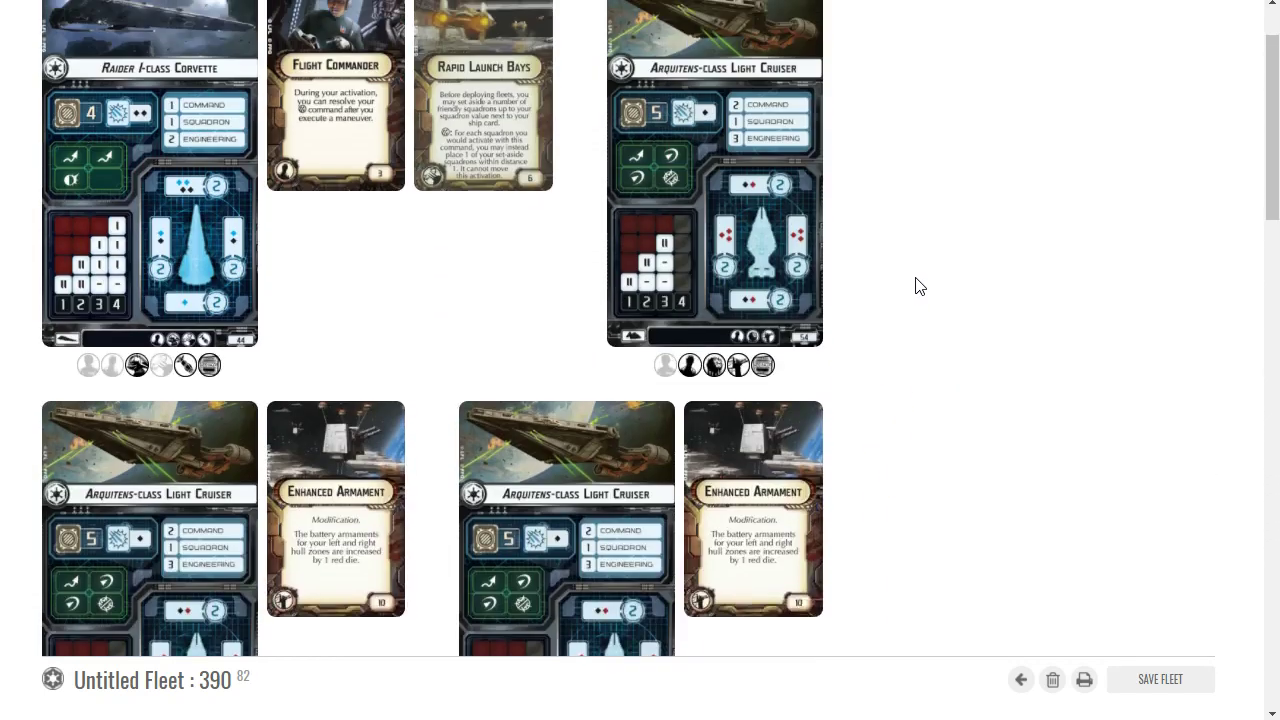
pyautogui.scroll(1, 920, 286)
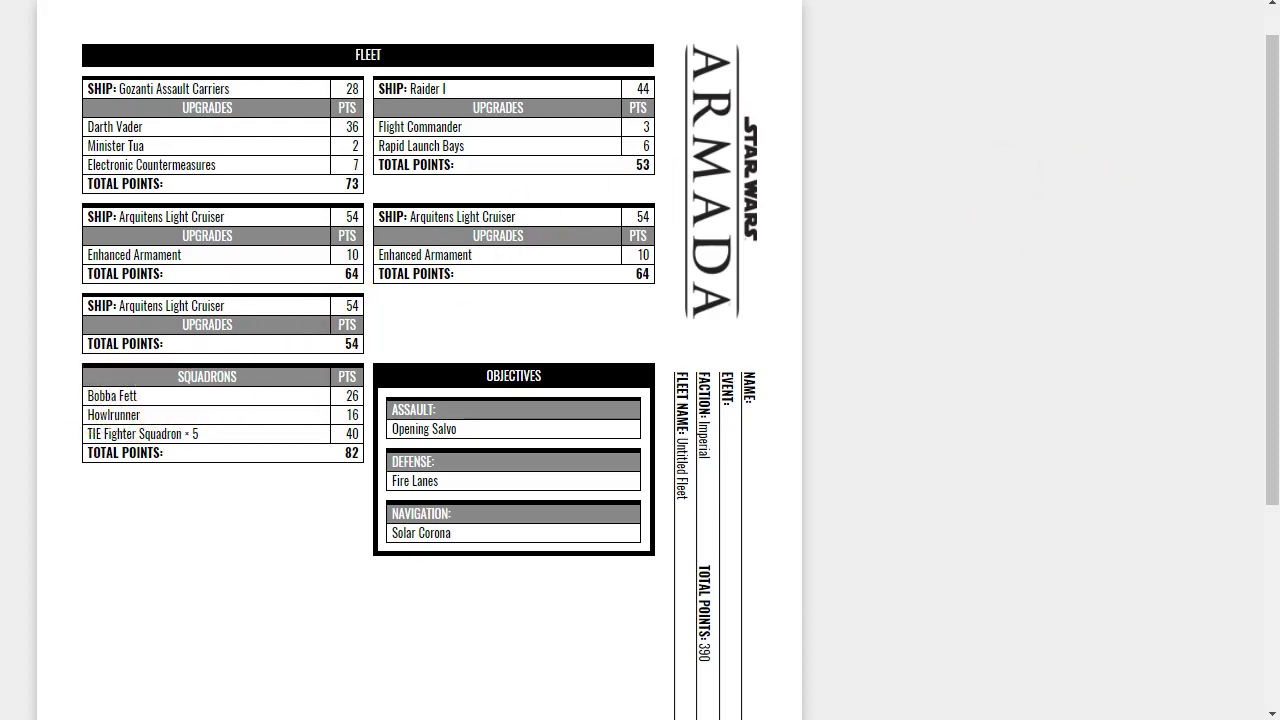
# Step: Return to the builder and bring up the printable fleet sheet again
pyautogui.press('Escape')
pyautogui.scroll(-10, 619, 274)
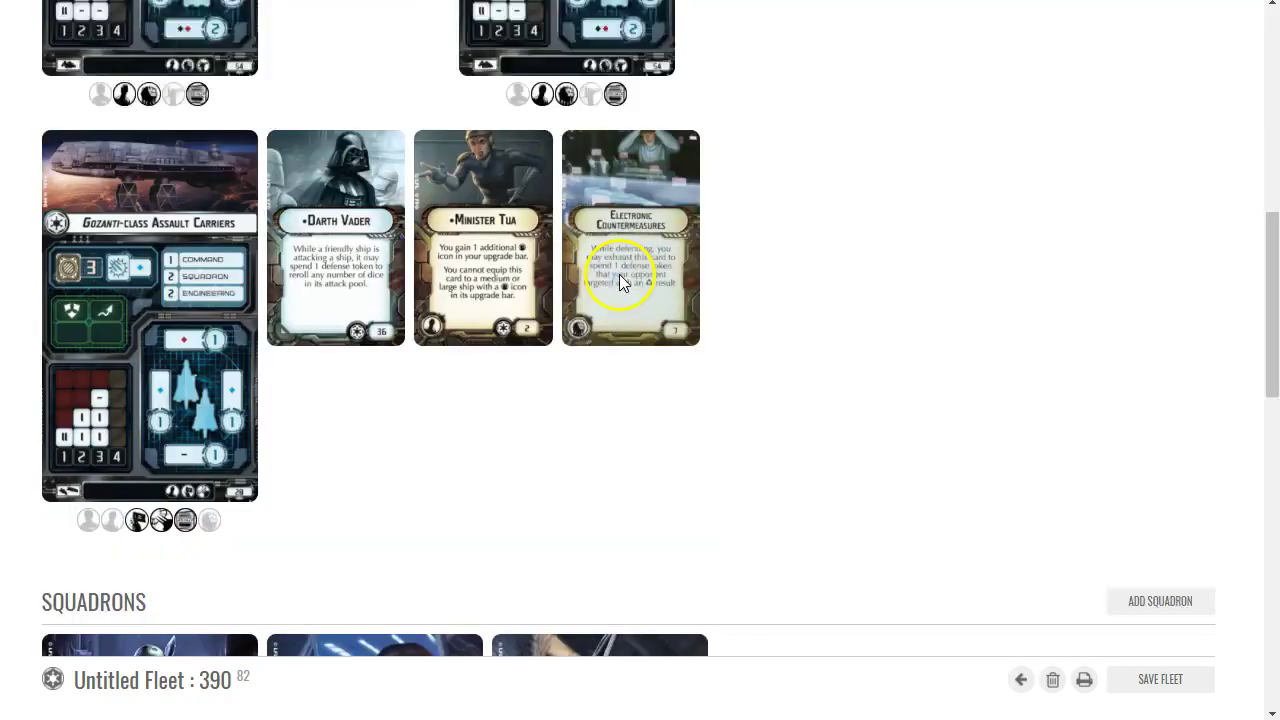
pyautogui.moveTo(143, 329)
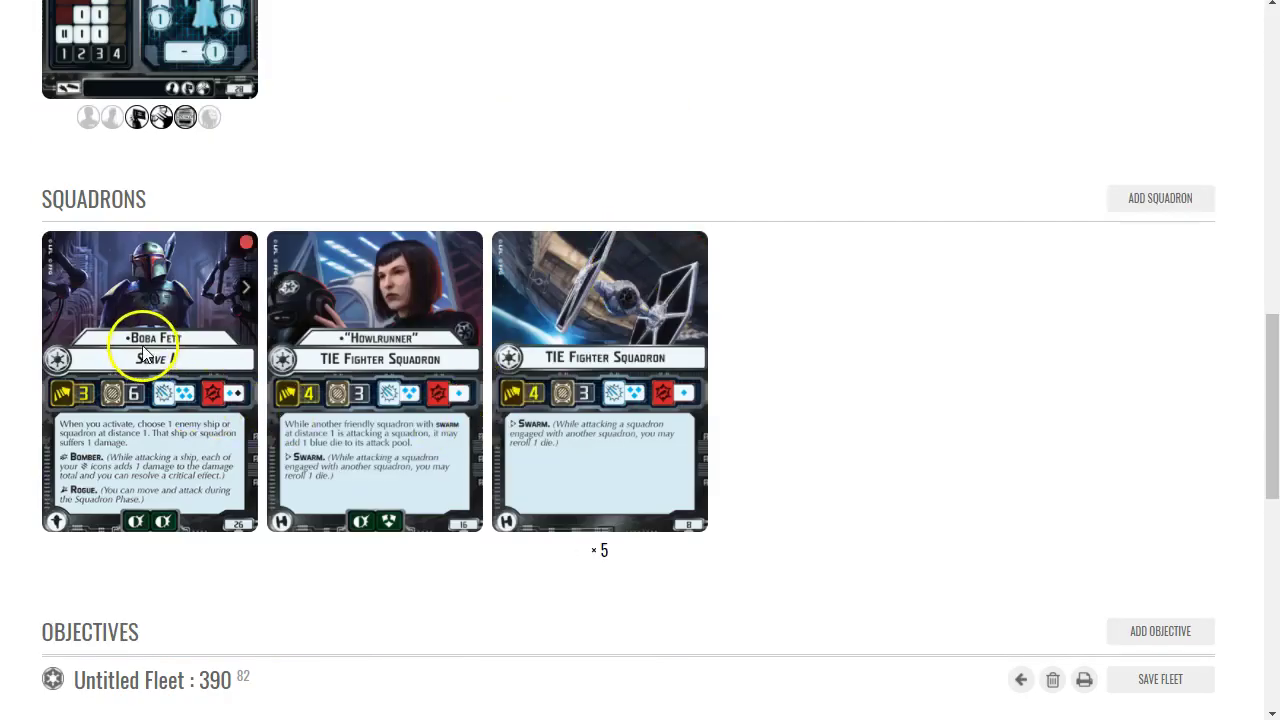
pyautogui.click(1084, 679)
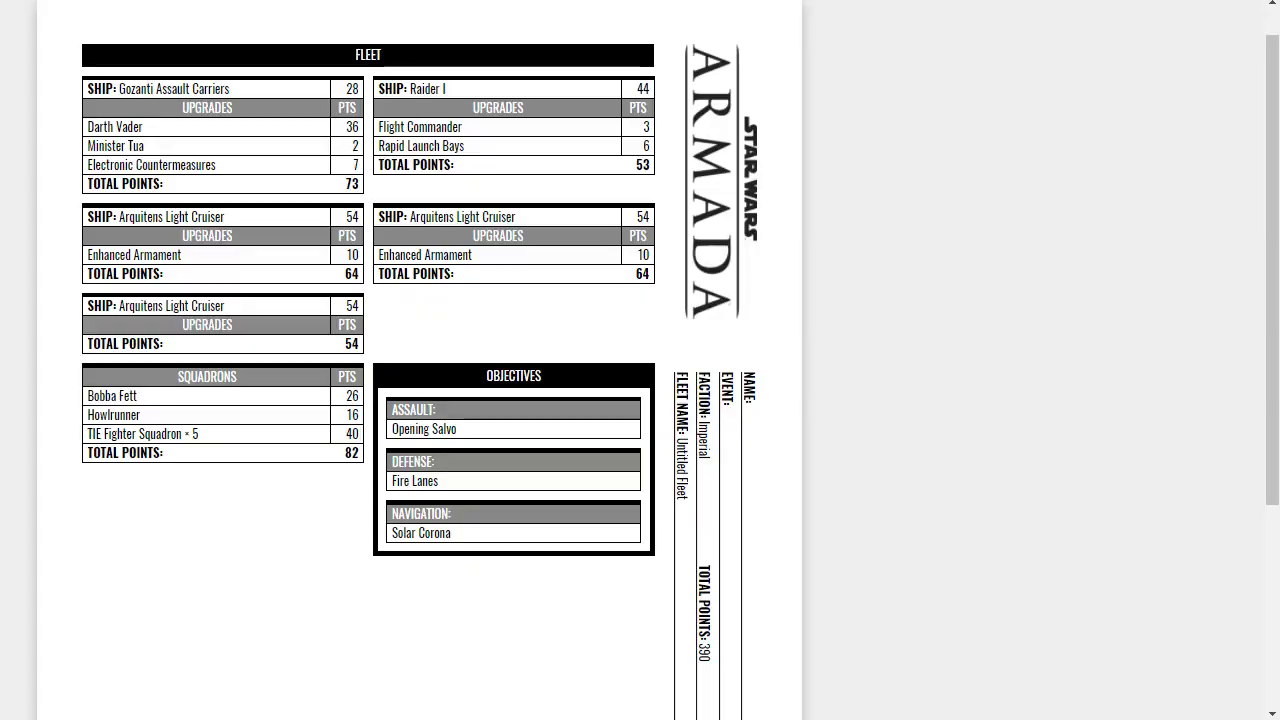
# Step: Highlight the Bobba Fett entry on the fleet sheet, then clear the selection
pyautogui.moveTo(139, 397); pyautogui.dragTo(82, 397)
pyautogui.click(110, 396)
pyautogui.moveTo(160, 395); pyautogui.dragTo(80, 394)
pyautogui.click(283, 395)
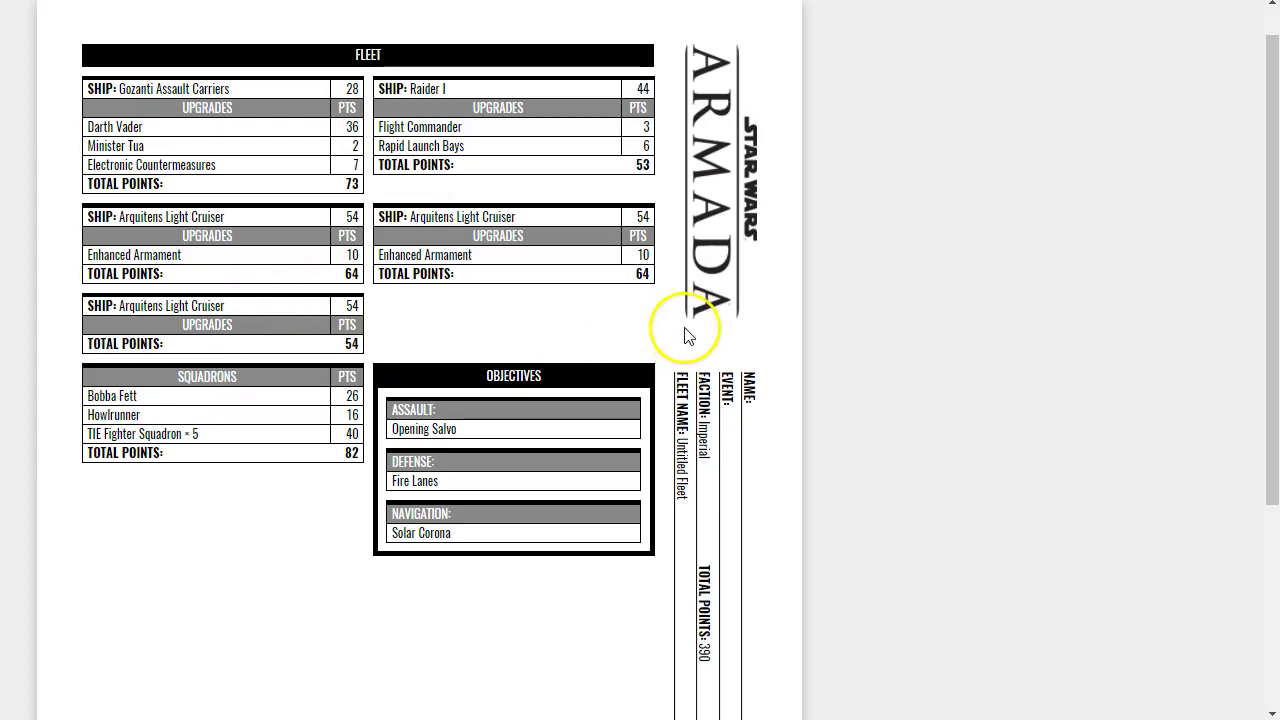